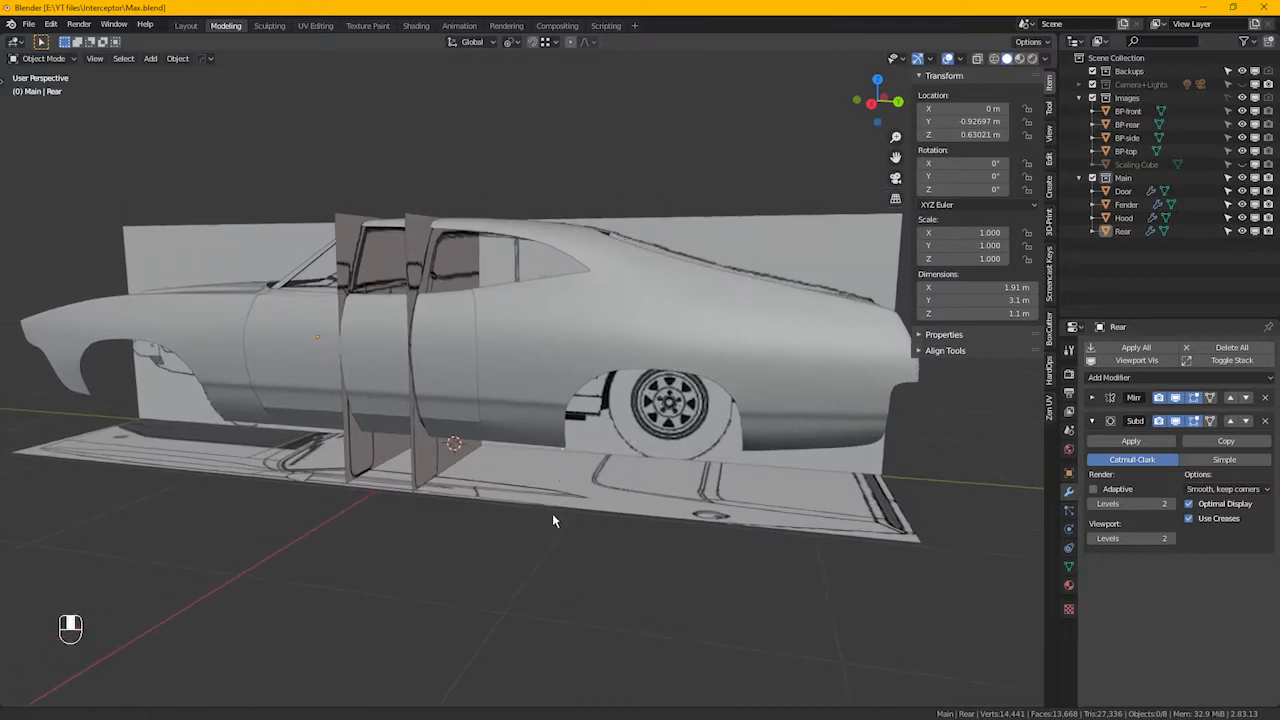
Set the crease of the Rear body's lower horizontal sill edge, between the door gap and rear wheel arch, to 1.00
left_click(531, 428)
key("Tab")
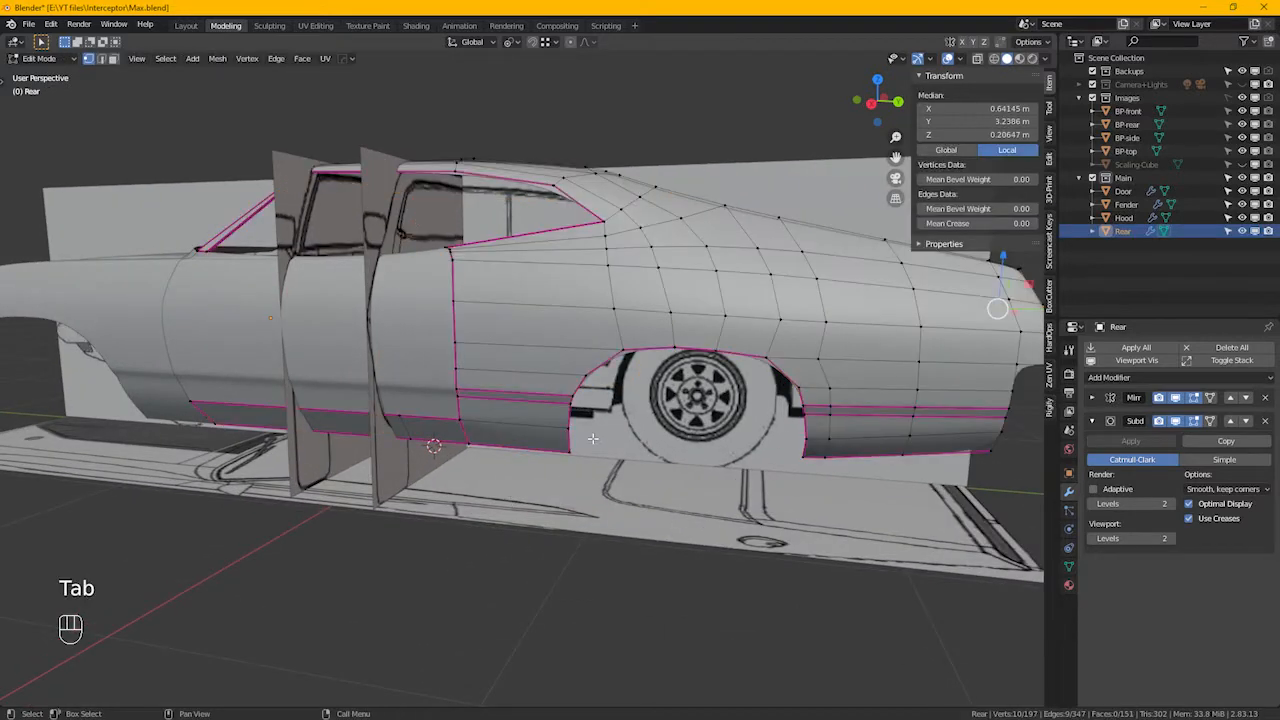
left_click(462, 420)
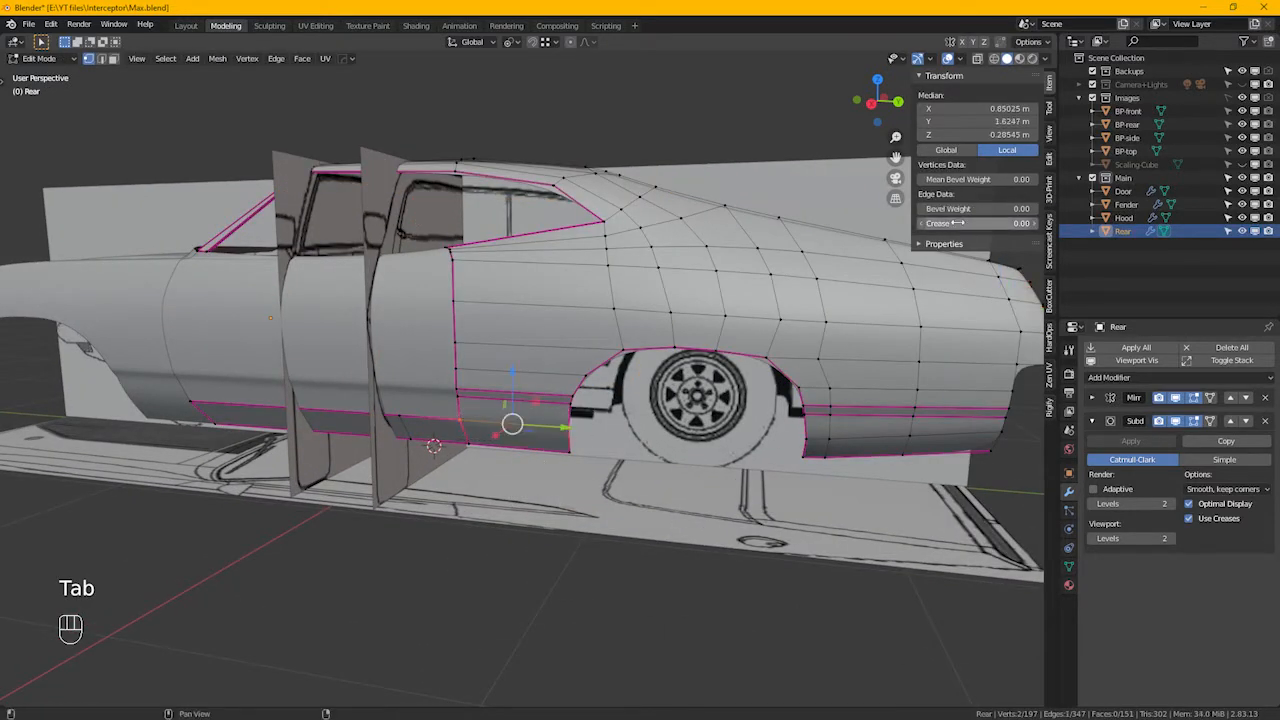
left_click_drag(958, 223, 1010, 223)
key("alt+z")
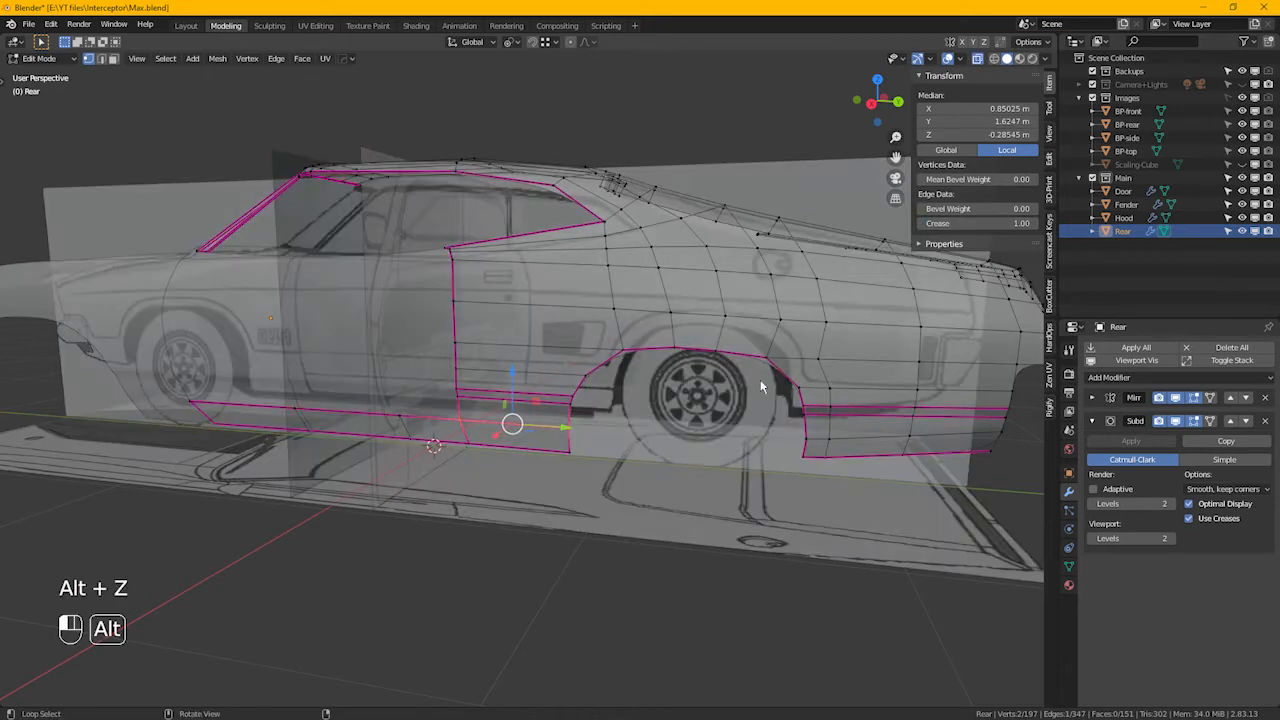
key("Tab")
key("alt+z")
left_click(703, 495)
Move the Rear body's face strip around the tail opening slightly rearward along the Y axis
middle_click_drag(706, 512, 630, 498, "alt")
middle_click_drag(550, 498, 782, 359, "alt")
left_click(785, 407)
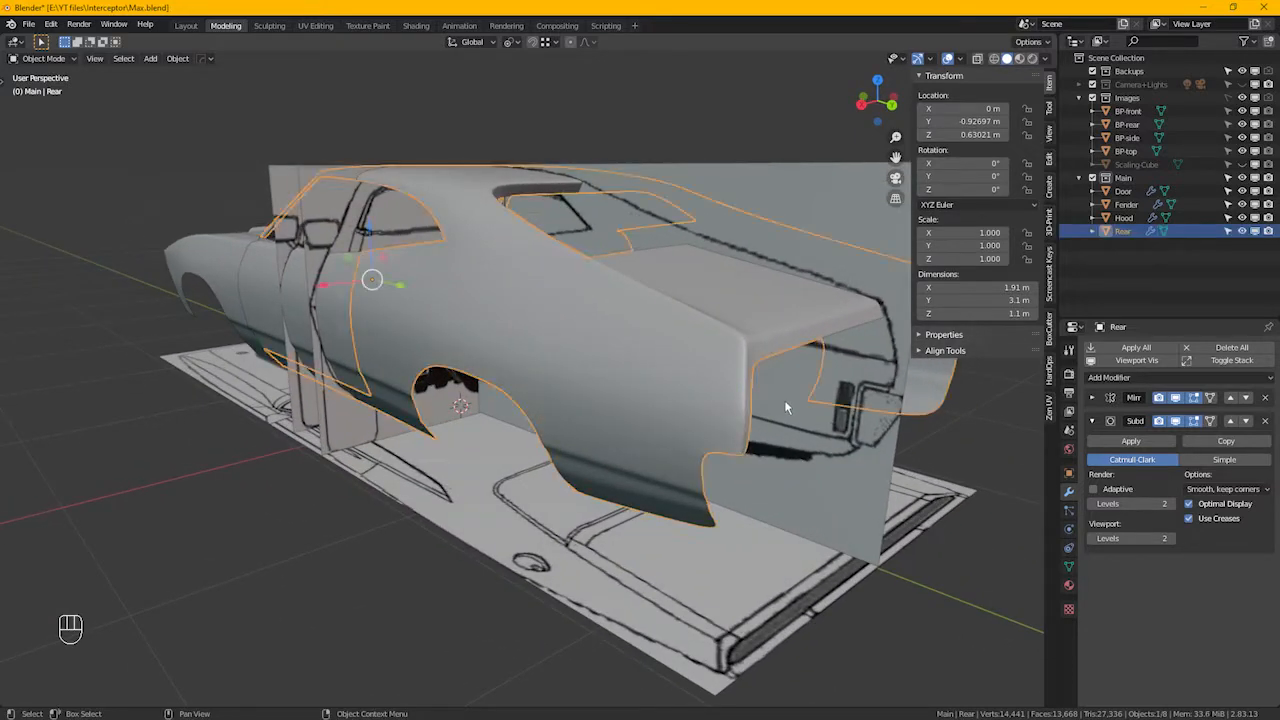
key("Tab")
scroll(760, 370, "up", 4)
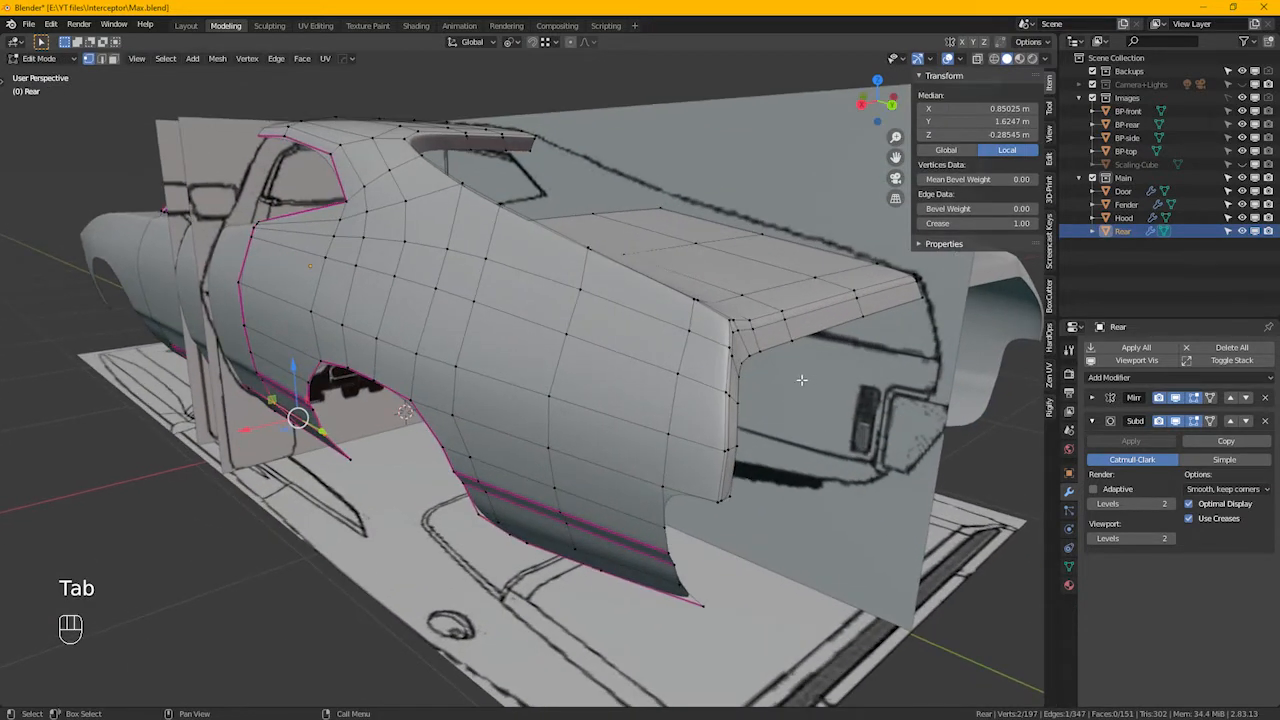
left_click(772, 328, "alt")
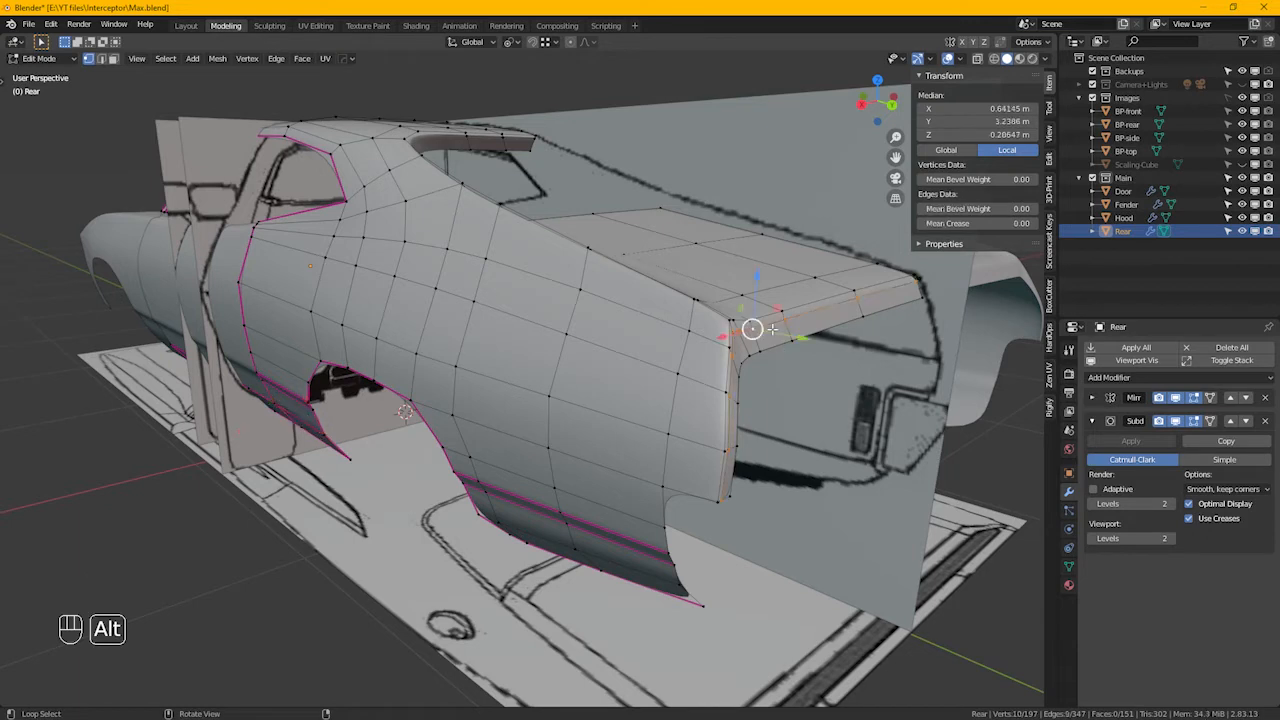
left_click(784, 346, "alt")
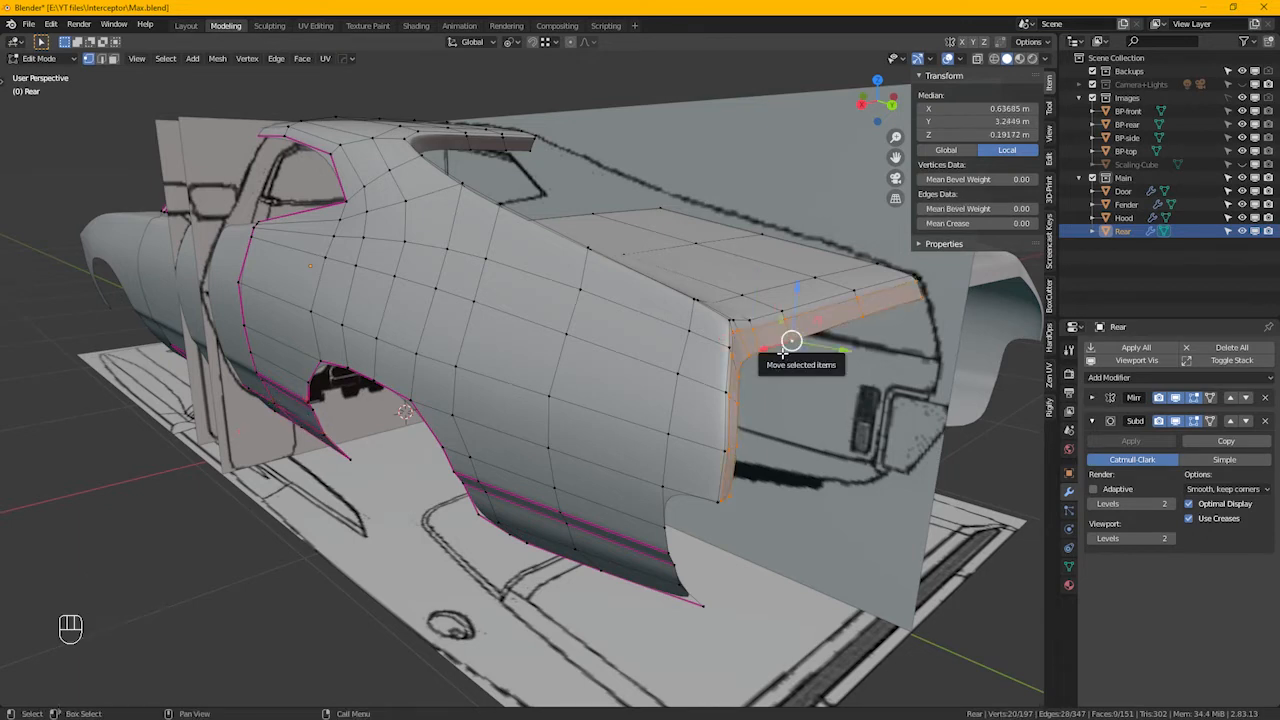
key("KP_Decimal")
scroll(440, 352, "up", 3)
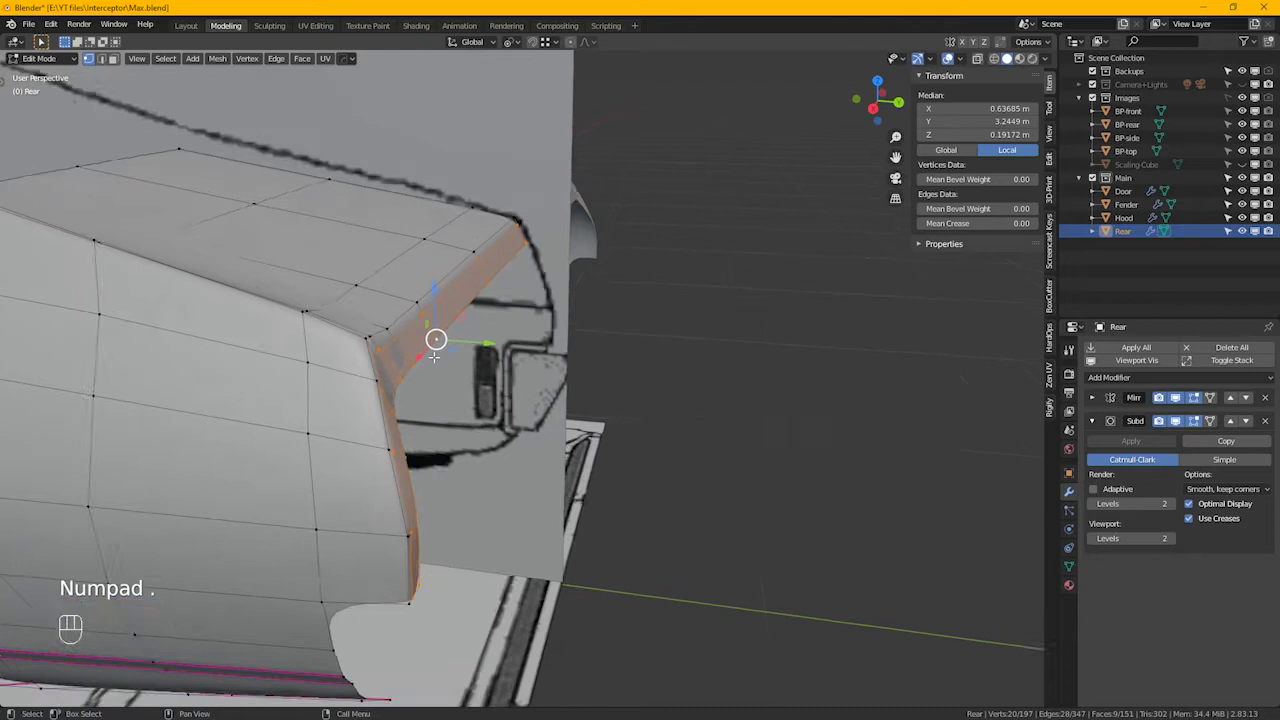
scroll(434, 356, "up", 3)
scroll(490, 340, "down", 1)
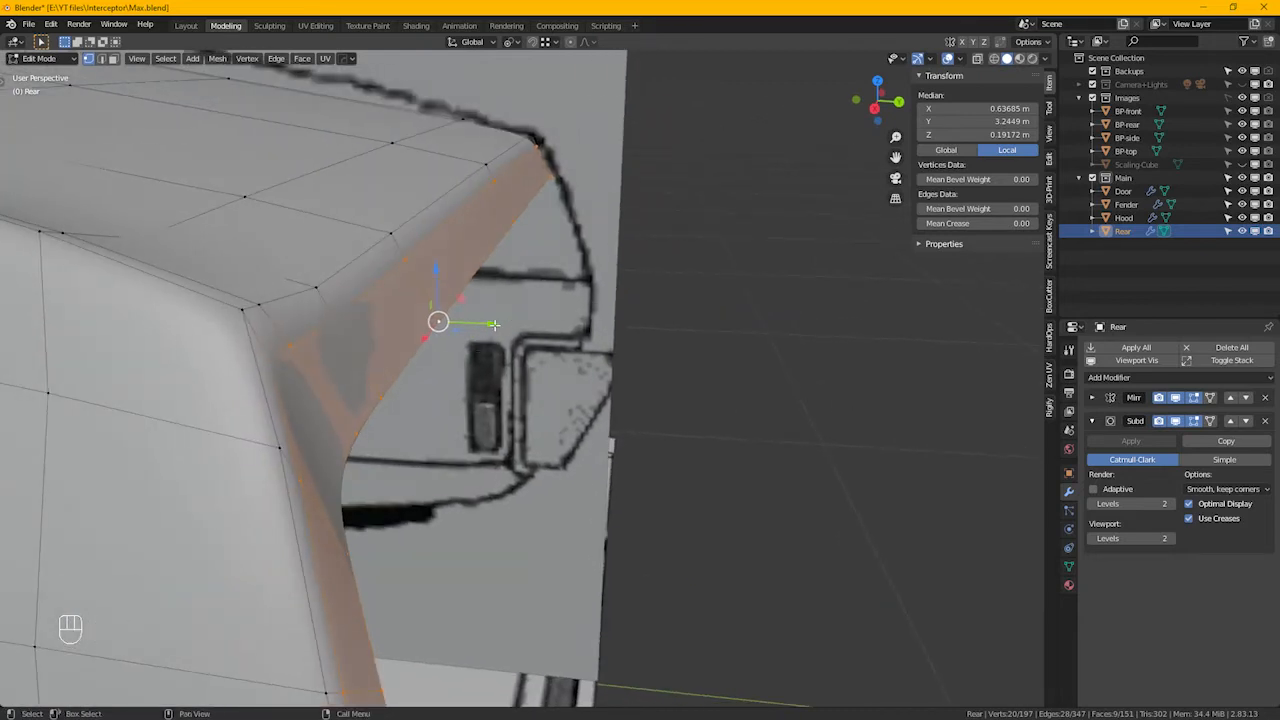
left_click_drag(493, 324, 502, 326)
Set the mean crease to 1 on the tail opening's inner edge loop and the rear edges of the lower quarter panel
key("alt")
left_click(414, 378, "alt")
scroll(410, 380, "down", 3)
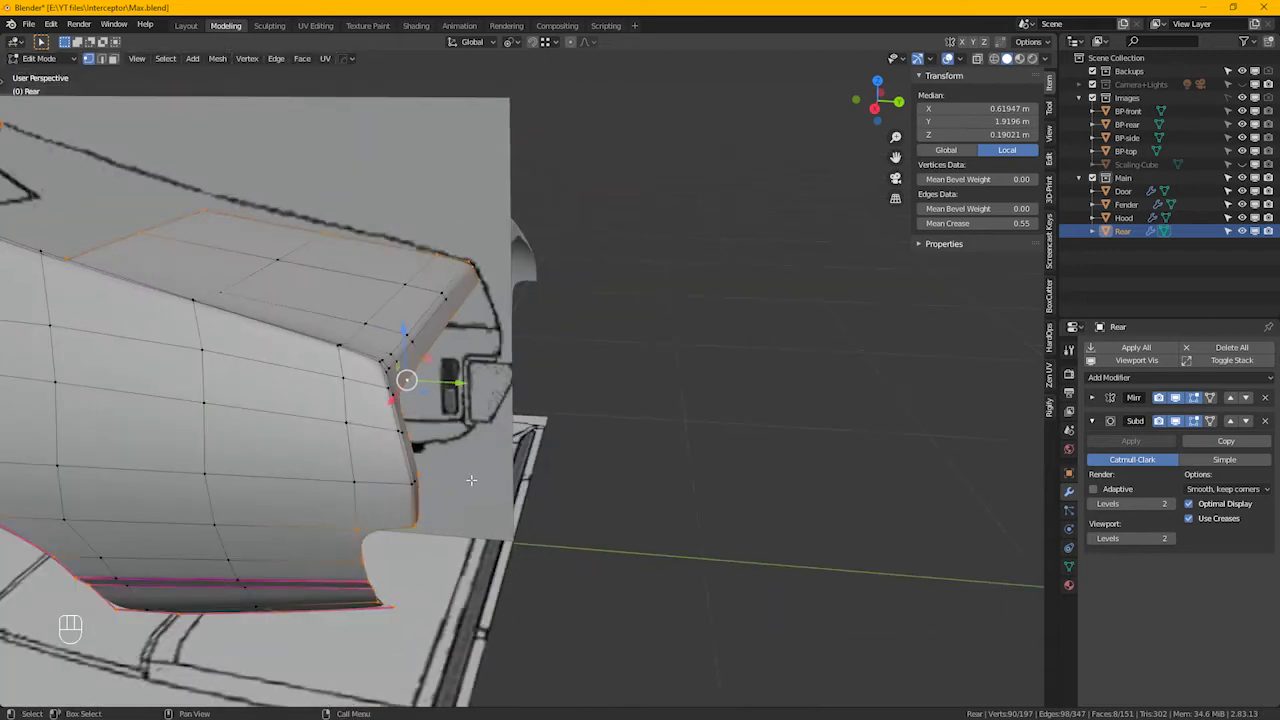
left_click(432, 457, "alt")
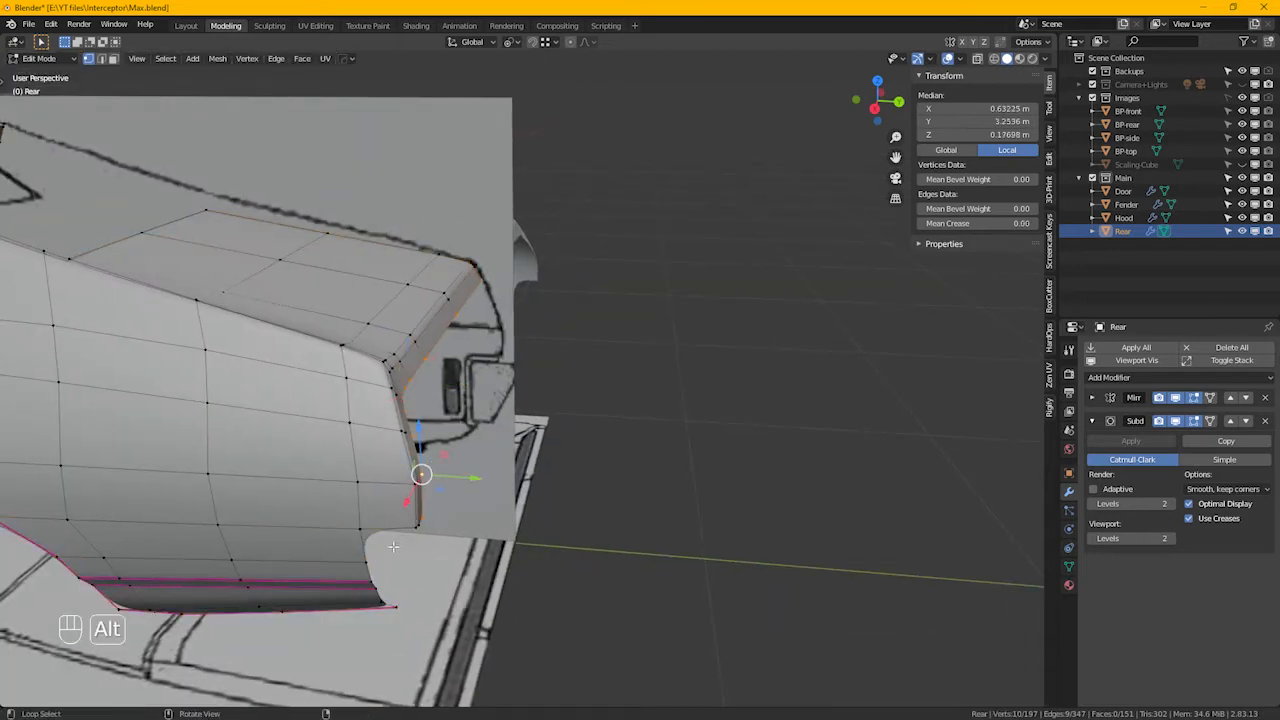
left_click(365, 557, "alt+shift")
mouse_move(365, 557)
middle_mouse_down("alt")
mouse_move(421, 512)
mouse_move(416, 540)
mouse_move(385, 550)
middle_mouse_up("alt")
left_click(966, 229)
type("1")
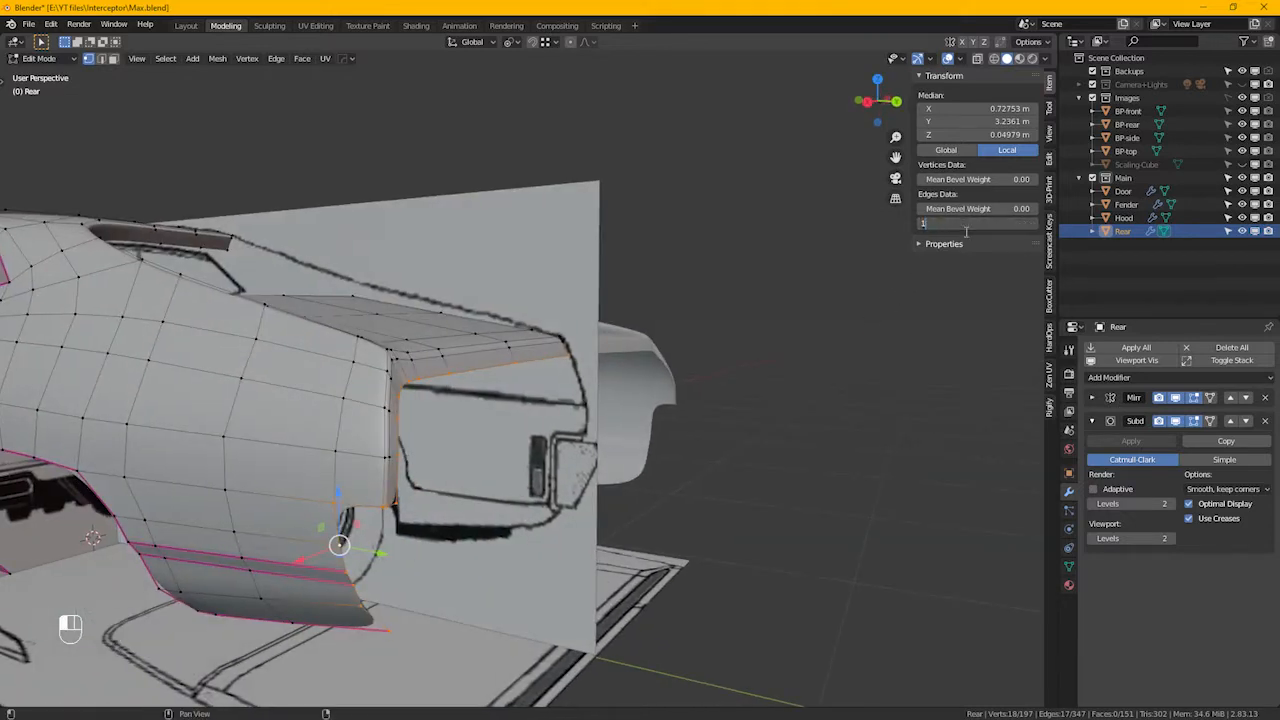
key("Return")
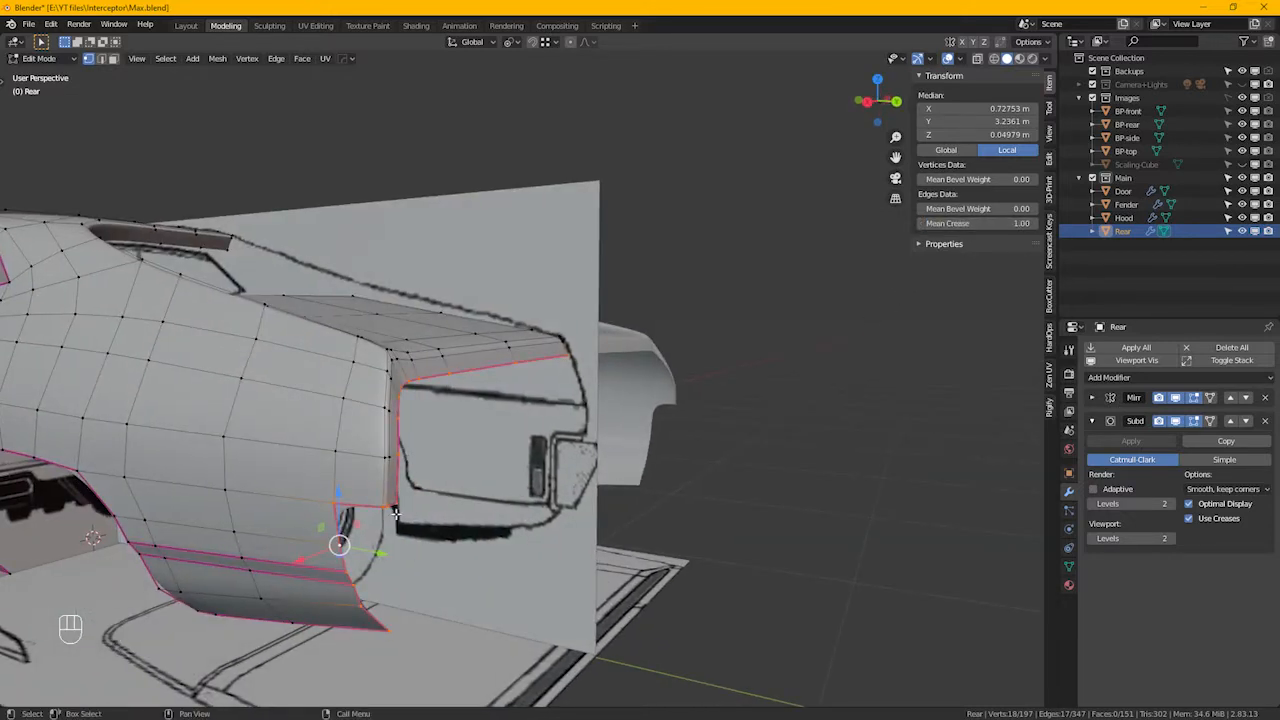
Switch to the browser and examine the Interceptor's rear bumper and tail-light area in the reference photos
middle_click_drag(478, 480, 563, 486, "alt")
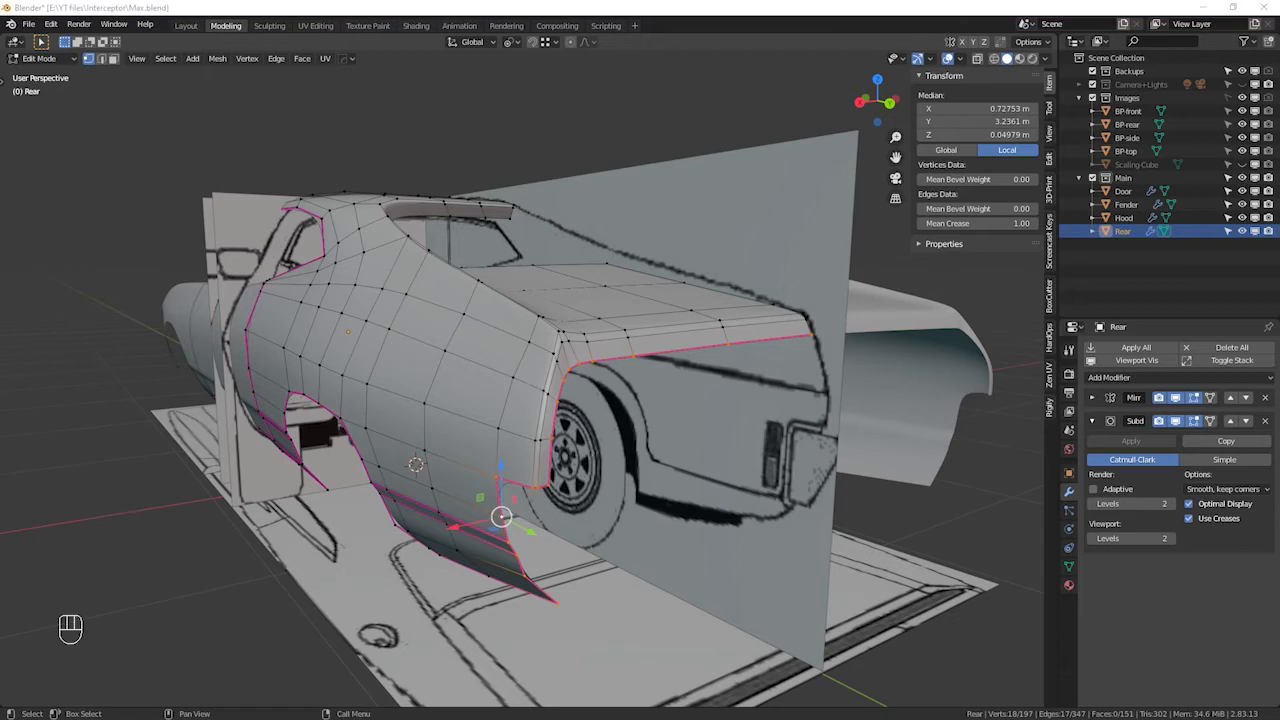
key("alt+Tab")
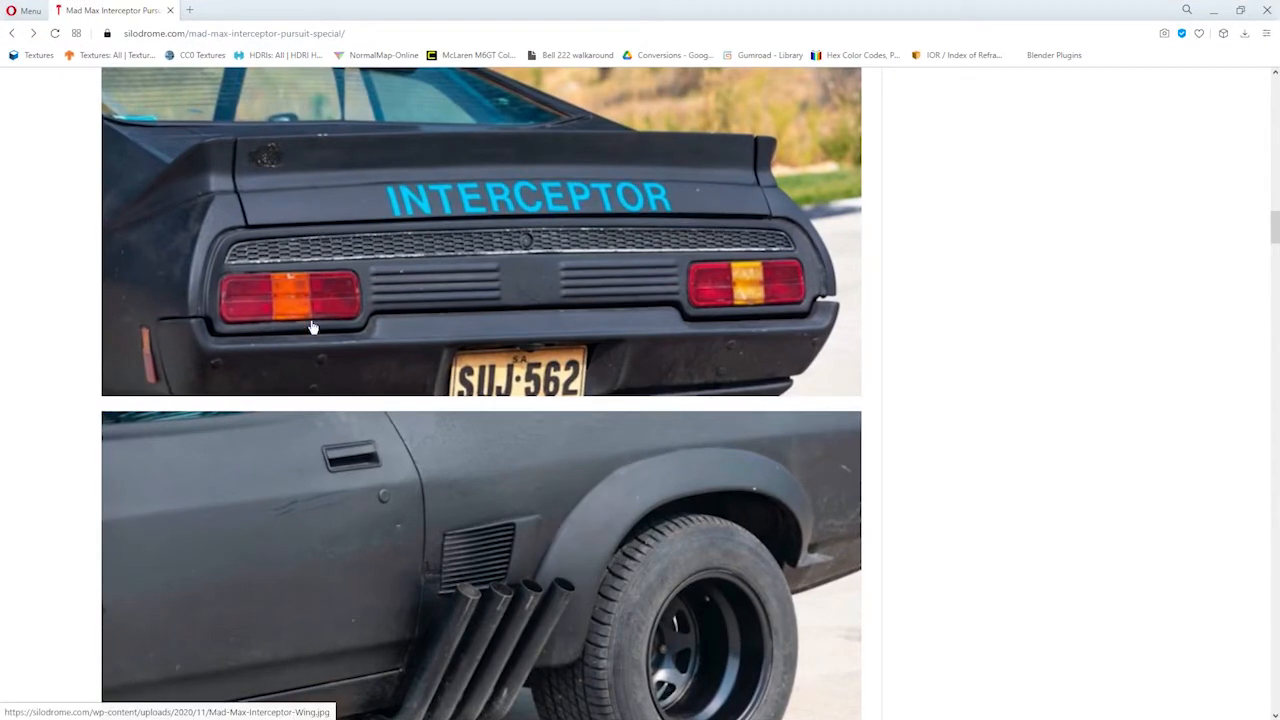
scroll(347, 349, "up", 2)
scroll(226, 387, "down", 3)
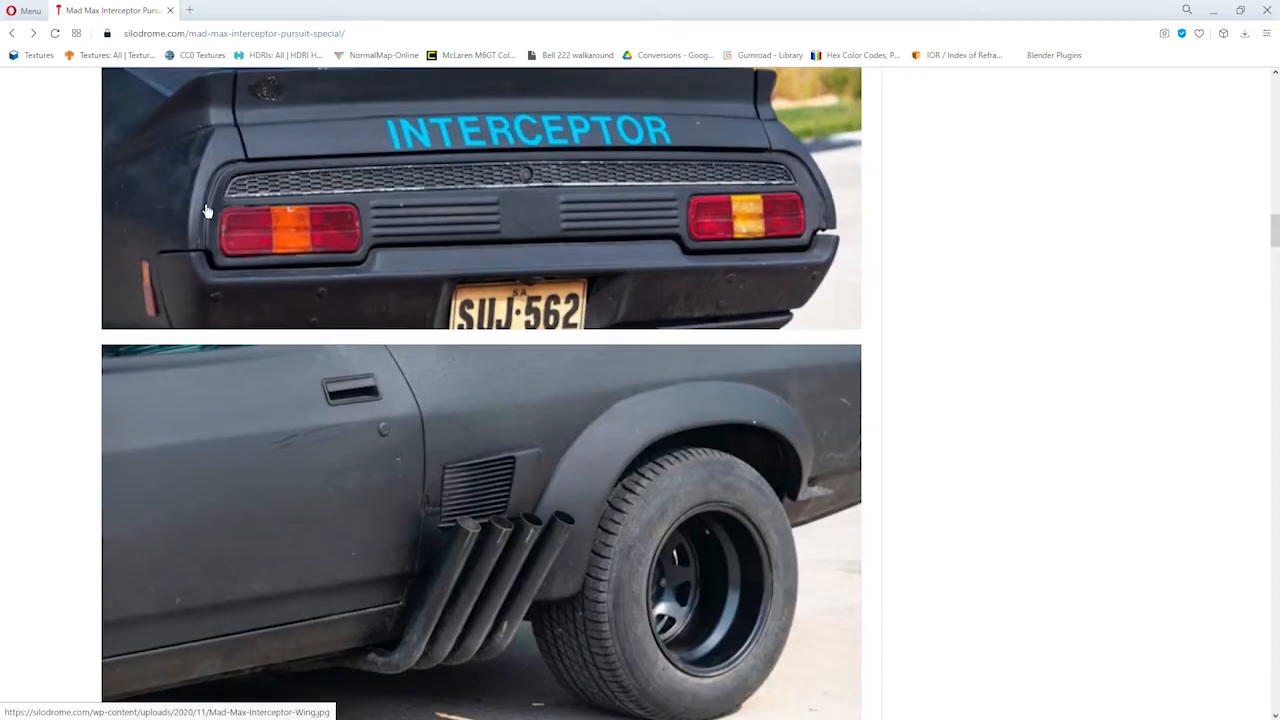
left_click(265, 264)
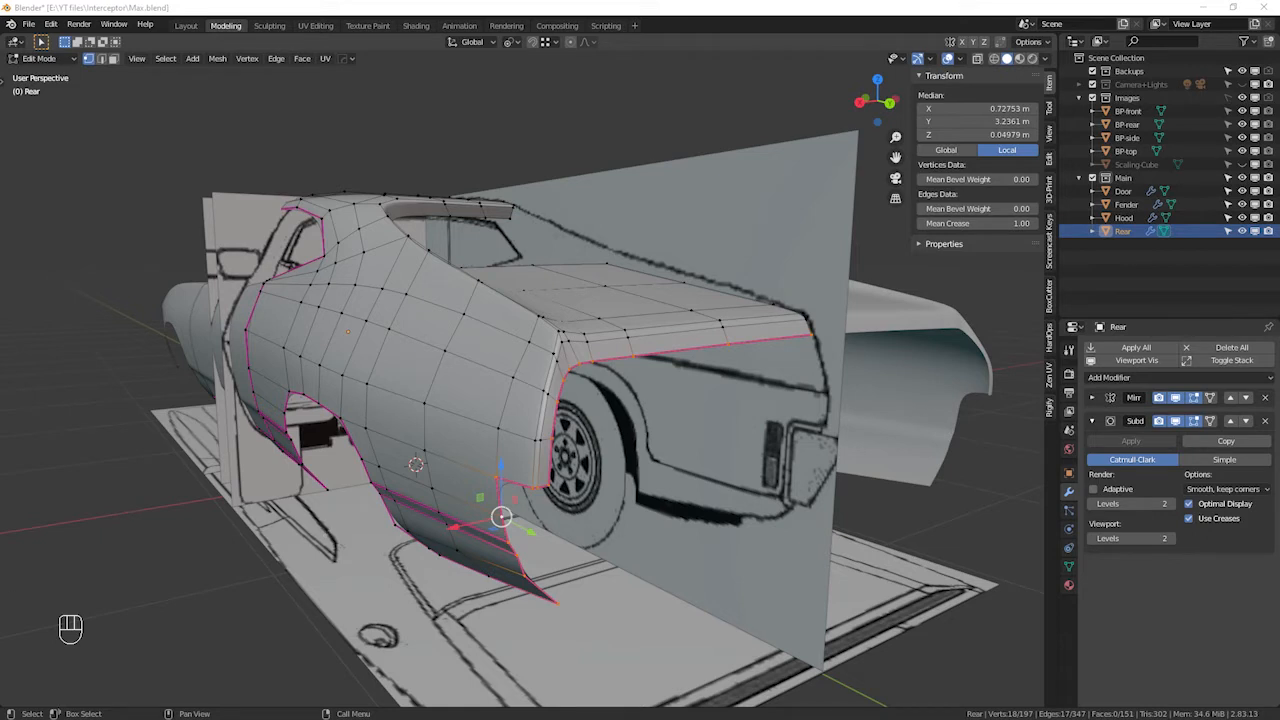
Duplicate the two bottom edges at the Rear body's rear corner and move the copy down about 0.014 m along Z
left_click(531, 478)
key("KP_Decimal")
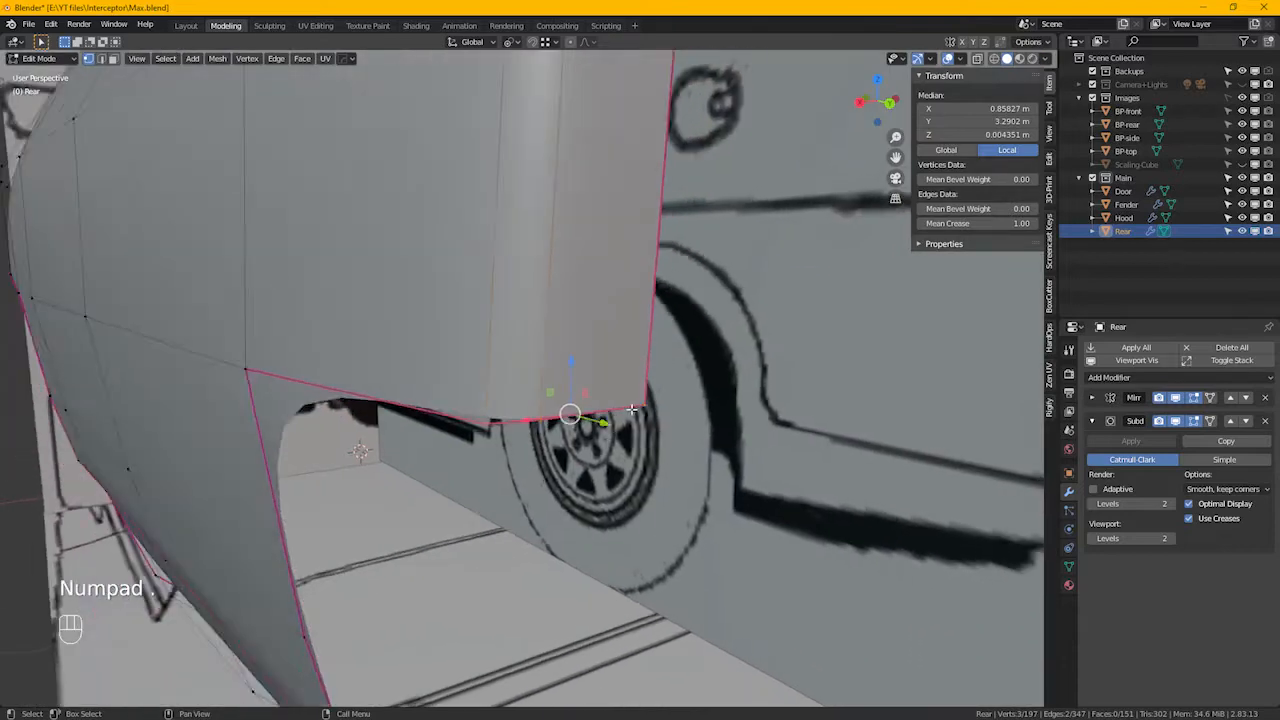
middle_click_drag(619, 387, 630, 405, "alt")
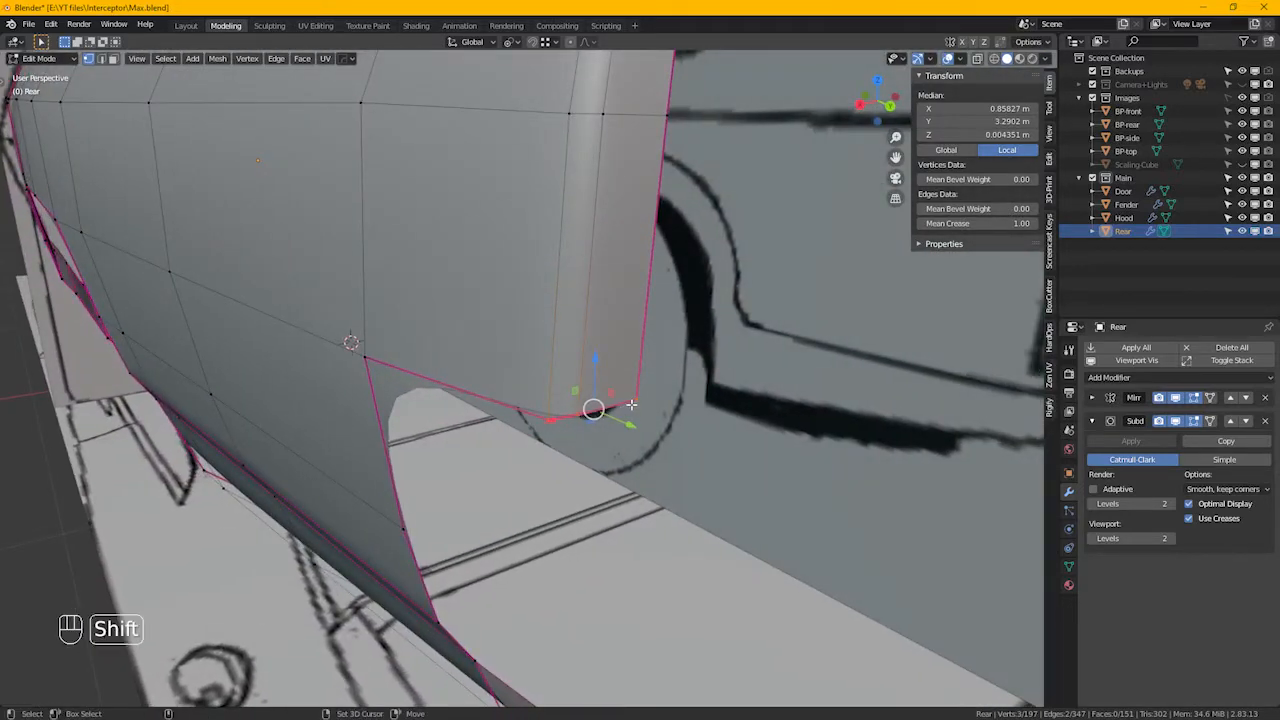
key("shift+d")
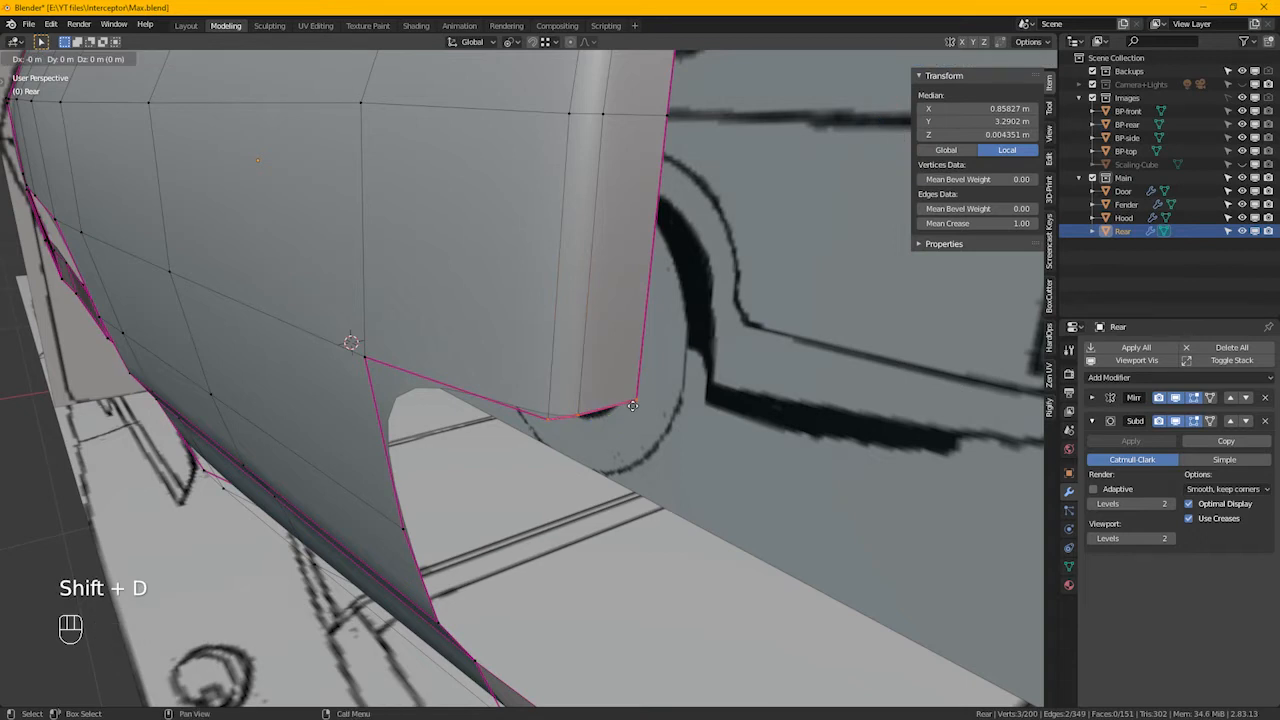
key("z")
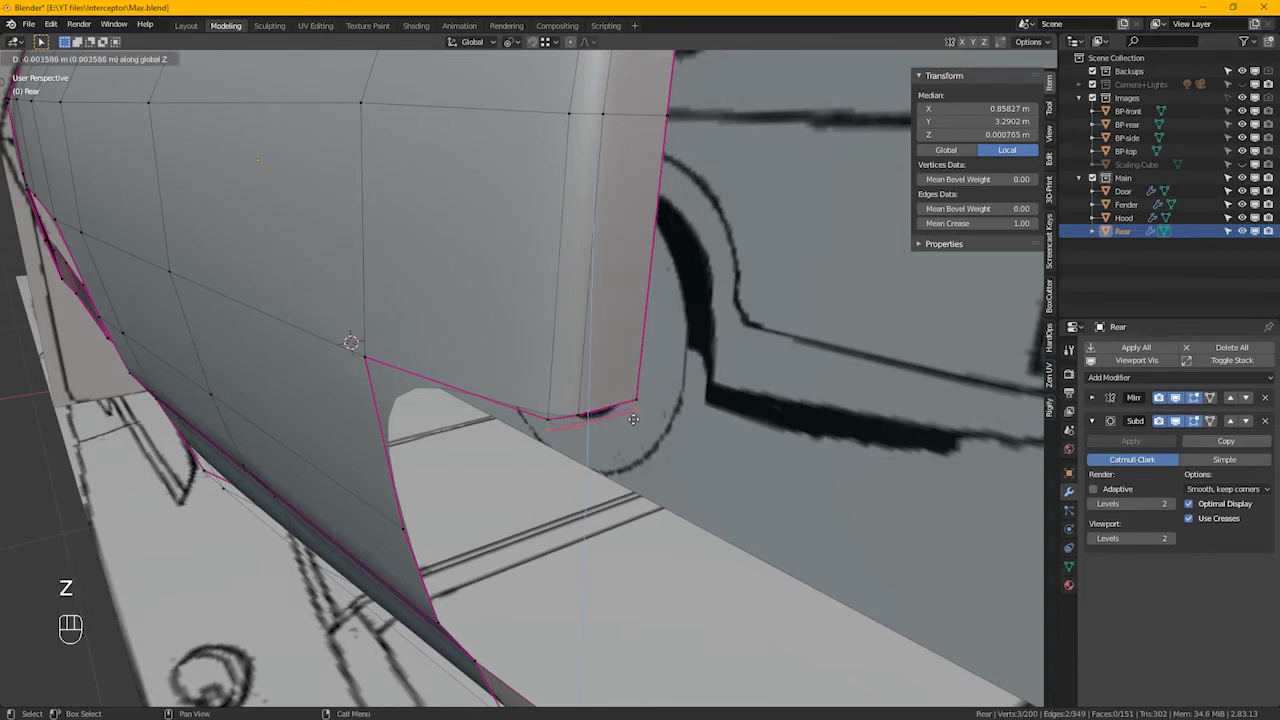
left_click(637, 440)
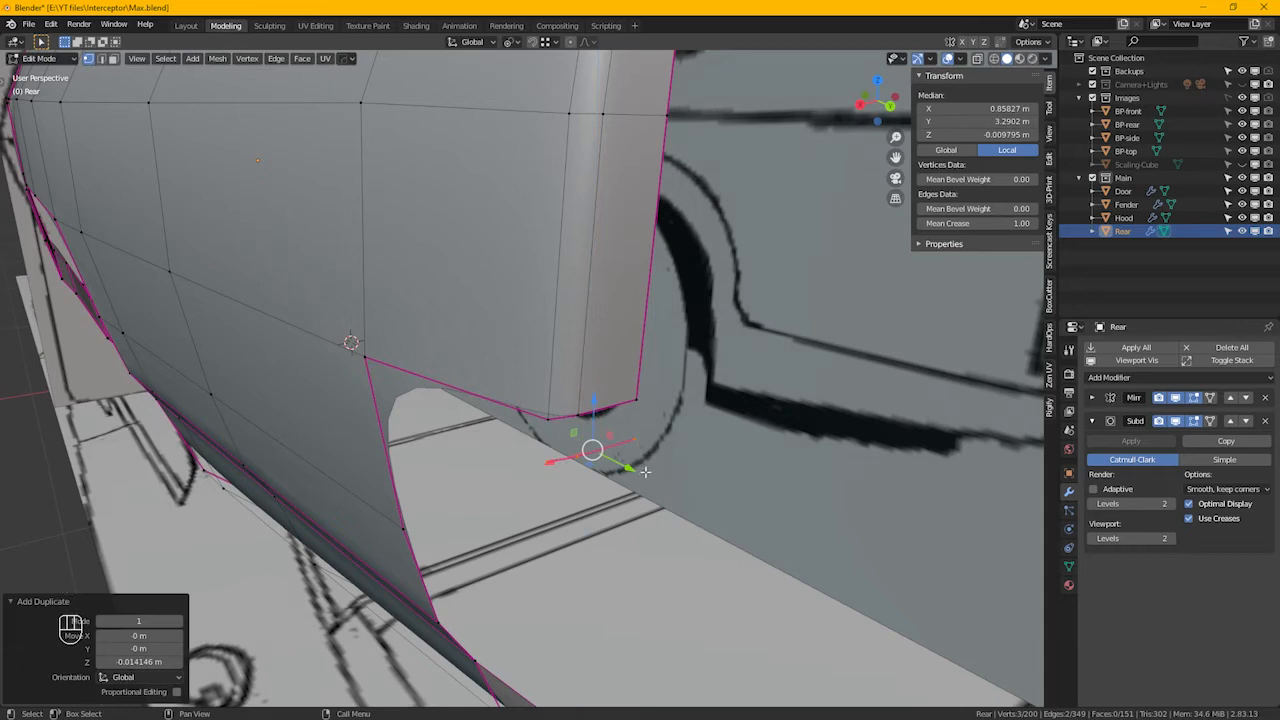
Separate the duplicated edges into their own object and rename it Bumper-Rear
key("p")
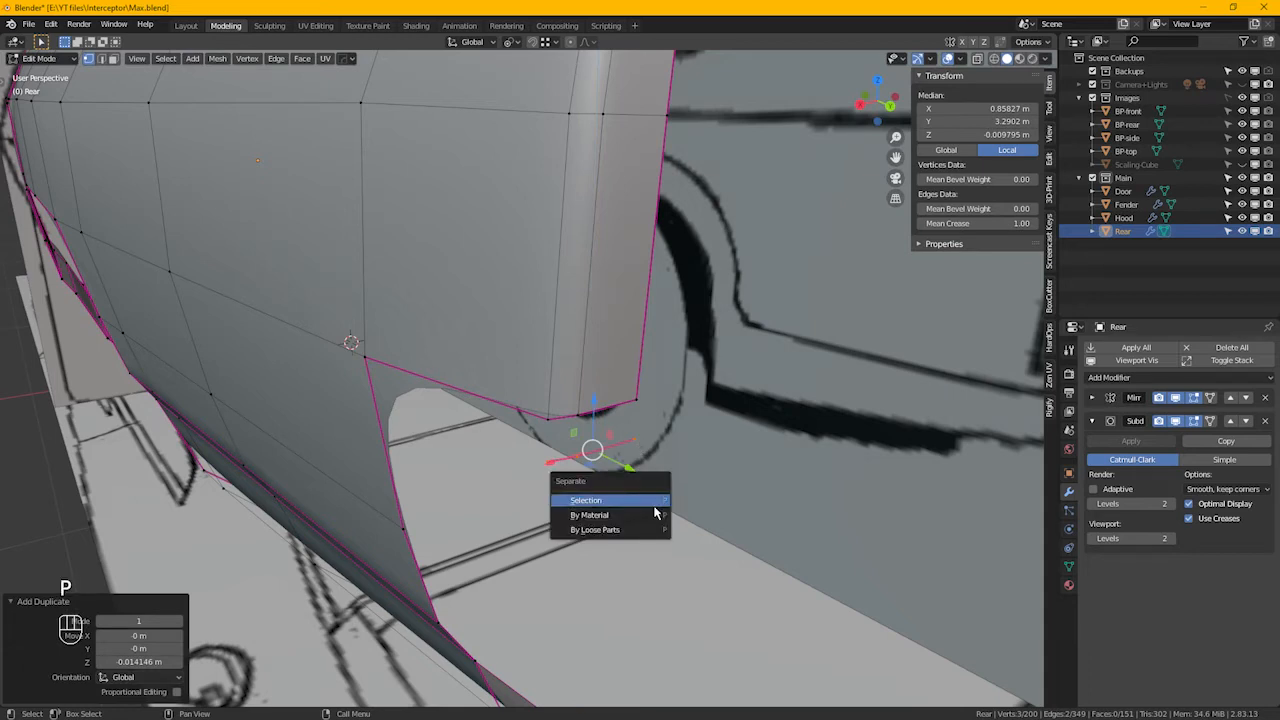
left_click(653, 504)
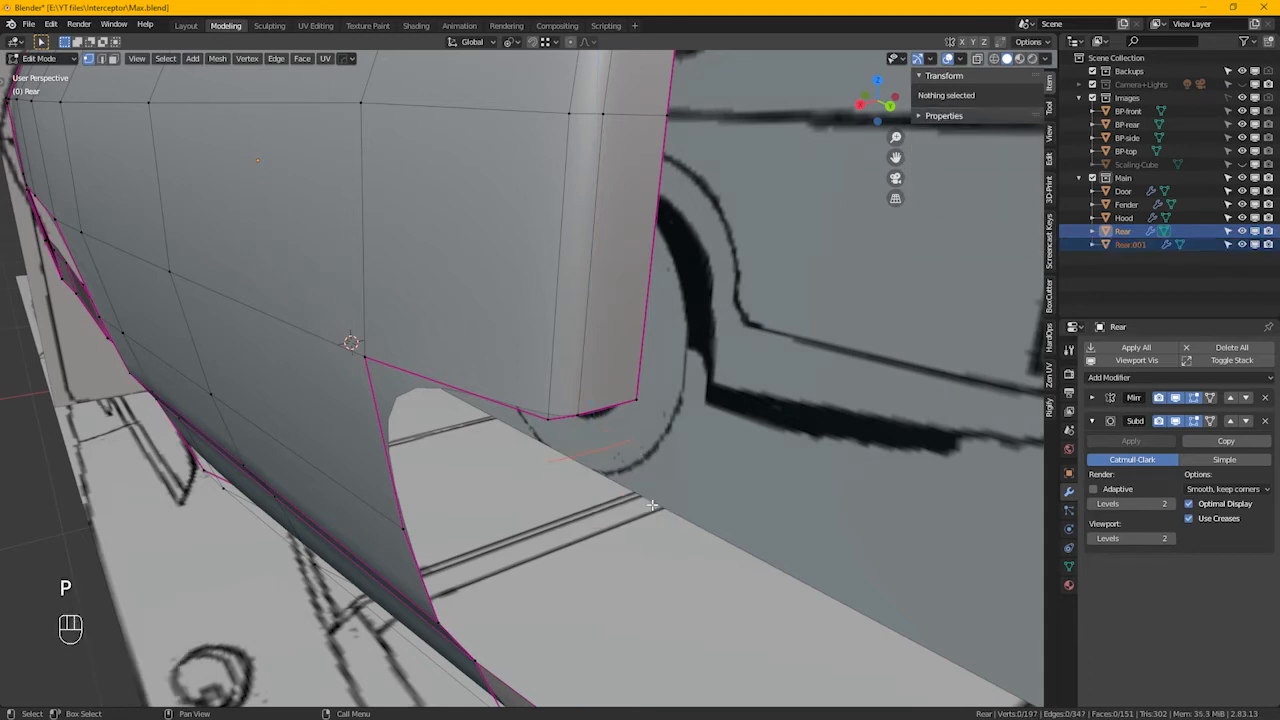
key("Tab")
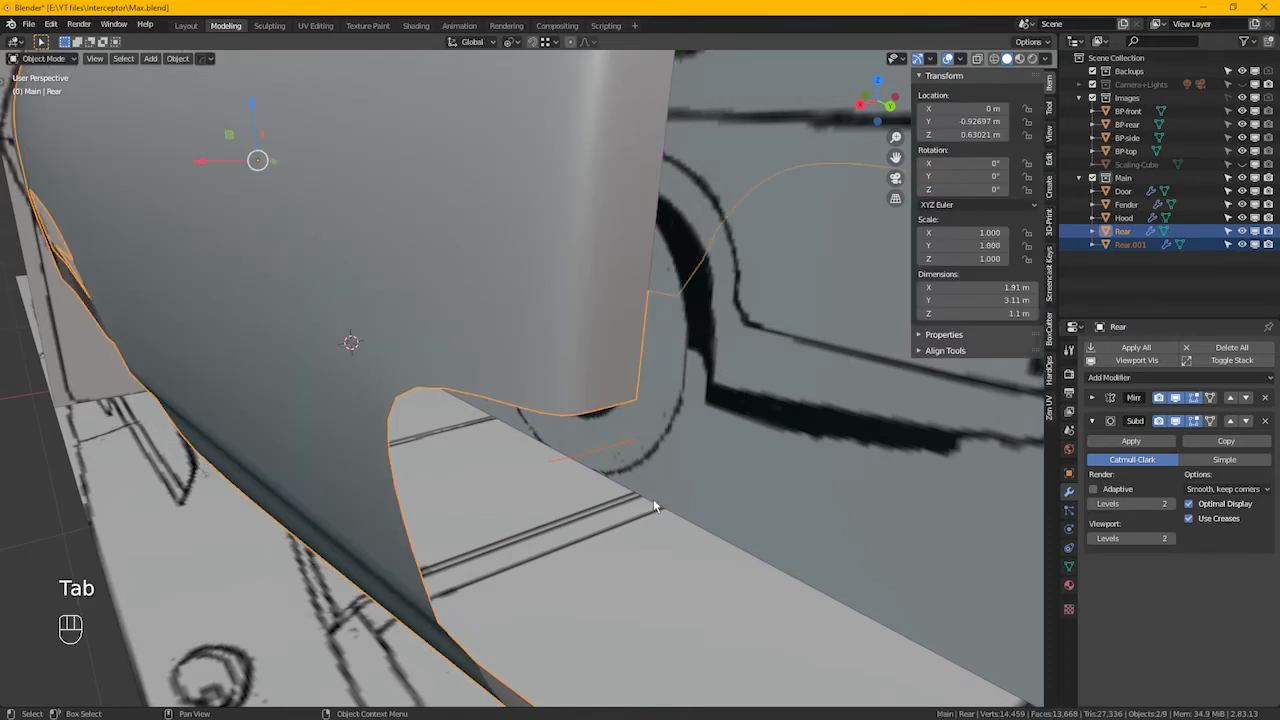
left_click(617, 457)
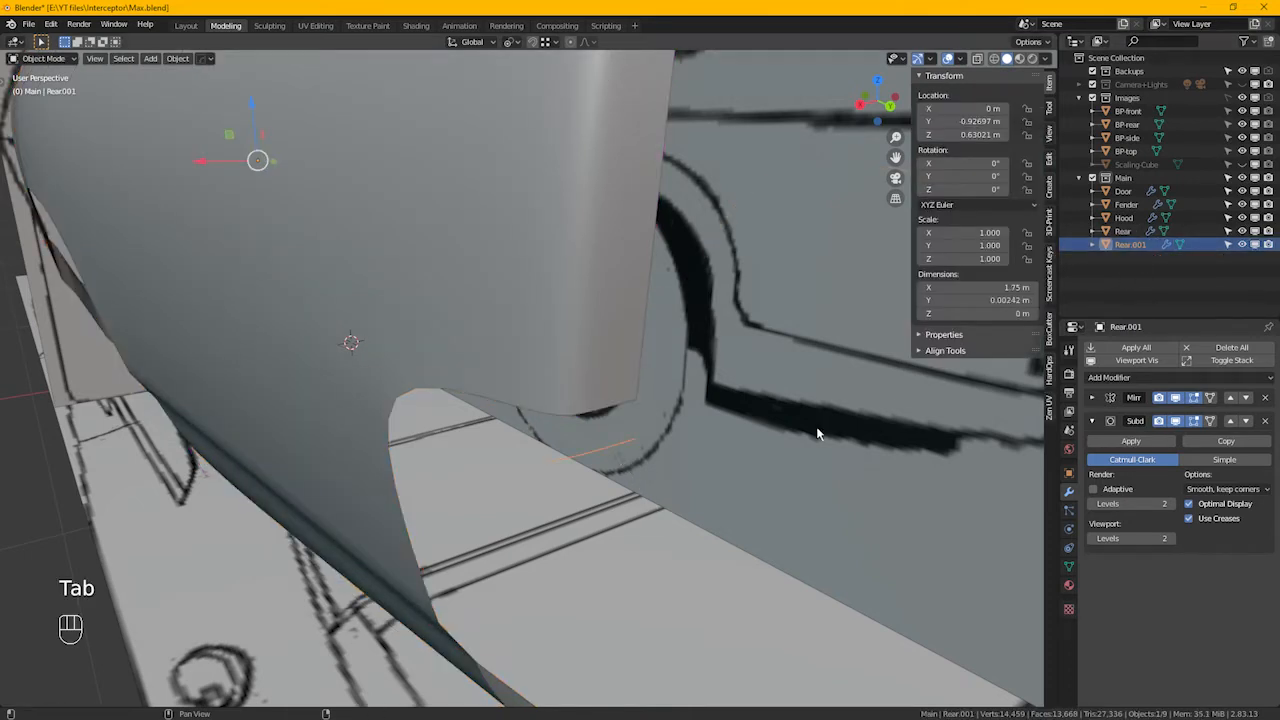
key("F2")
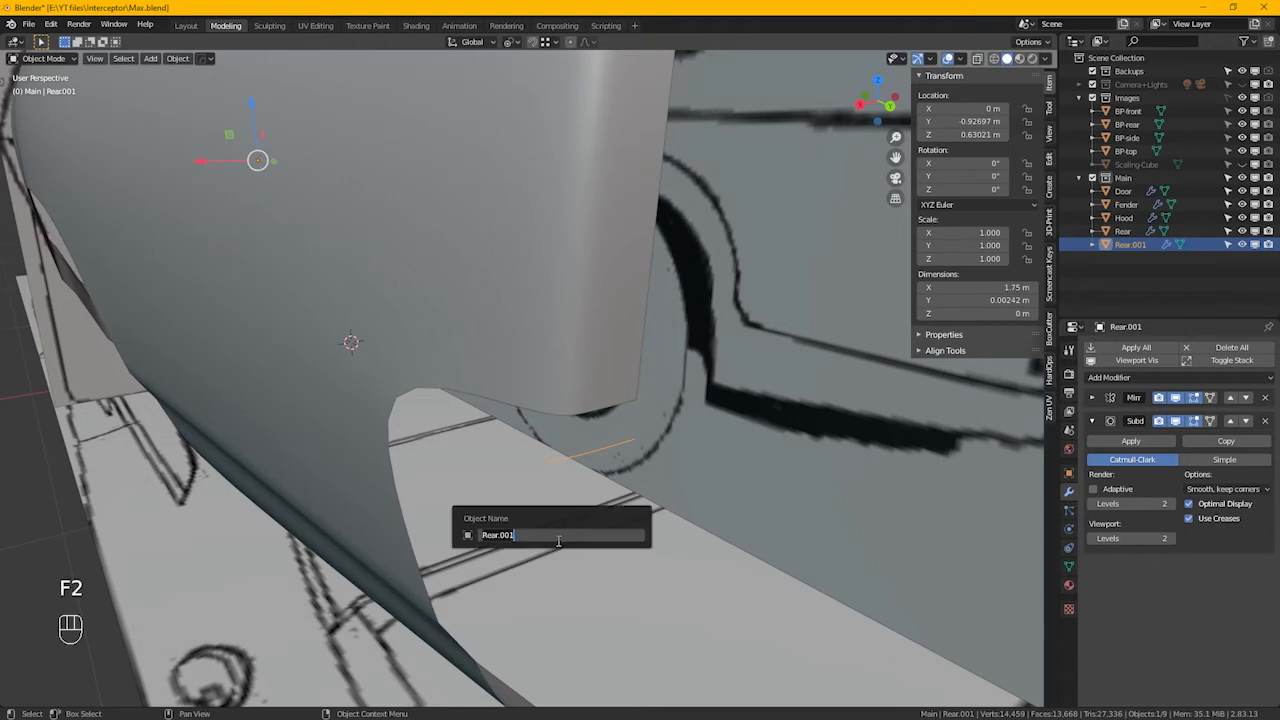
type("Bumper Re")
type("ar")
key("Return")
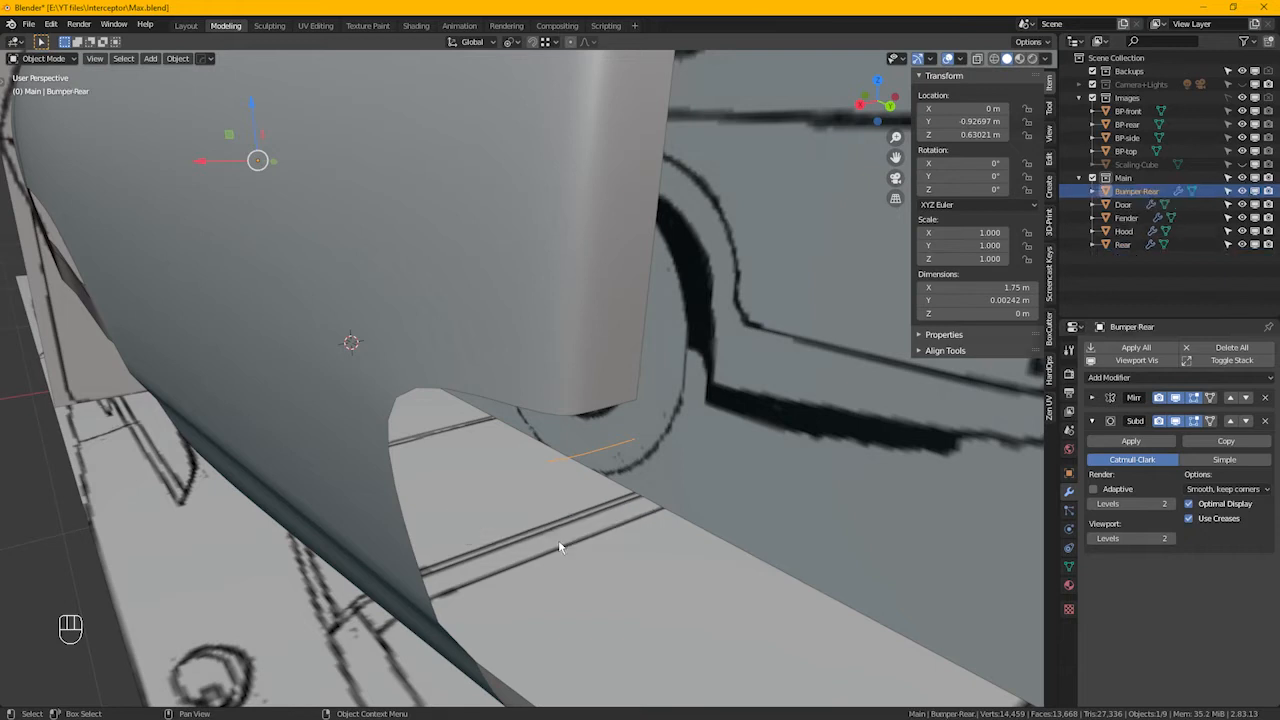
Turn off the viewport display of the bumper's Subdivision modifier and set the mean crease of its edges to 0
key("Tab")
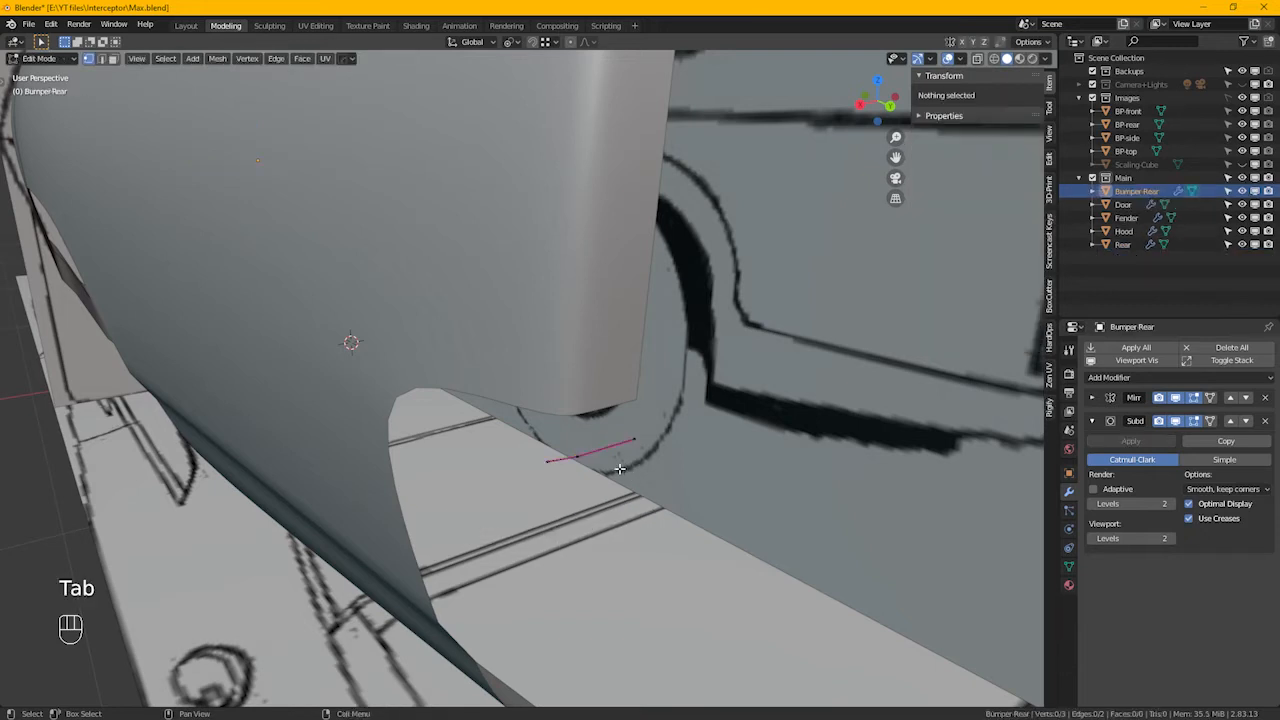
left_click(577, 456)
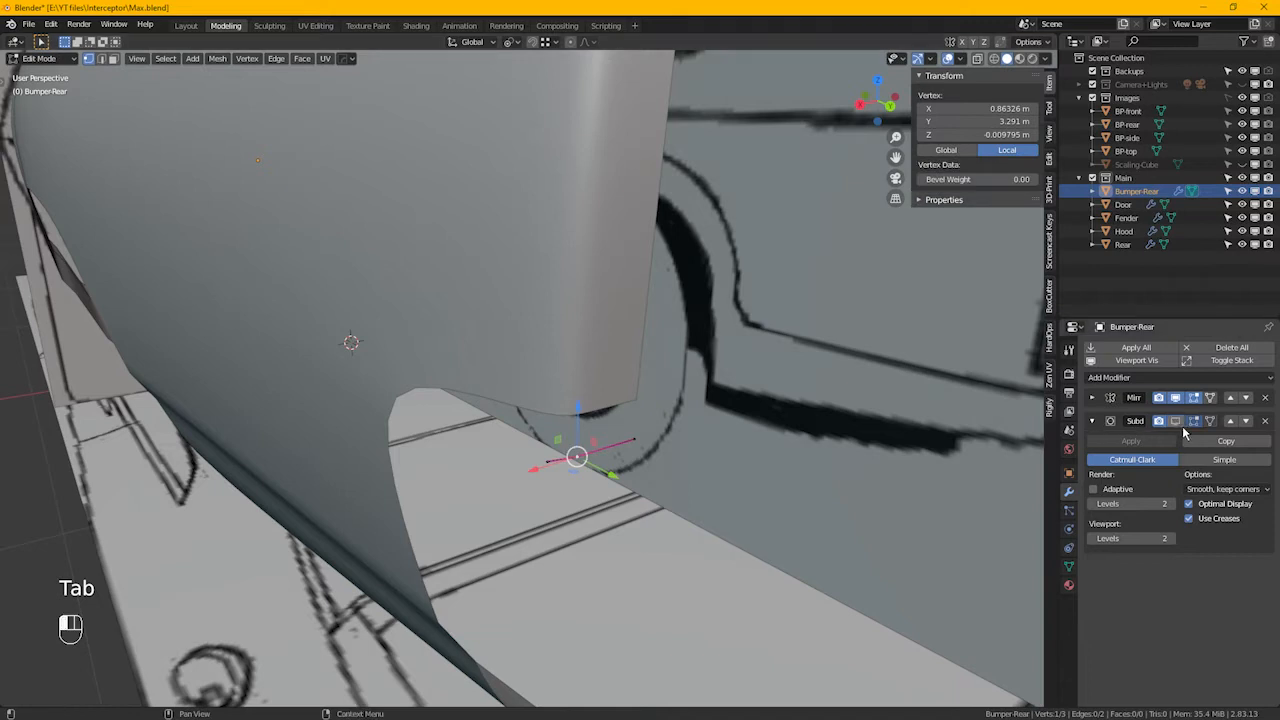
left_click(849, 486, "alt")
left_click(983, 225)
key("Escape")
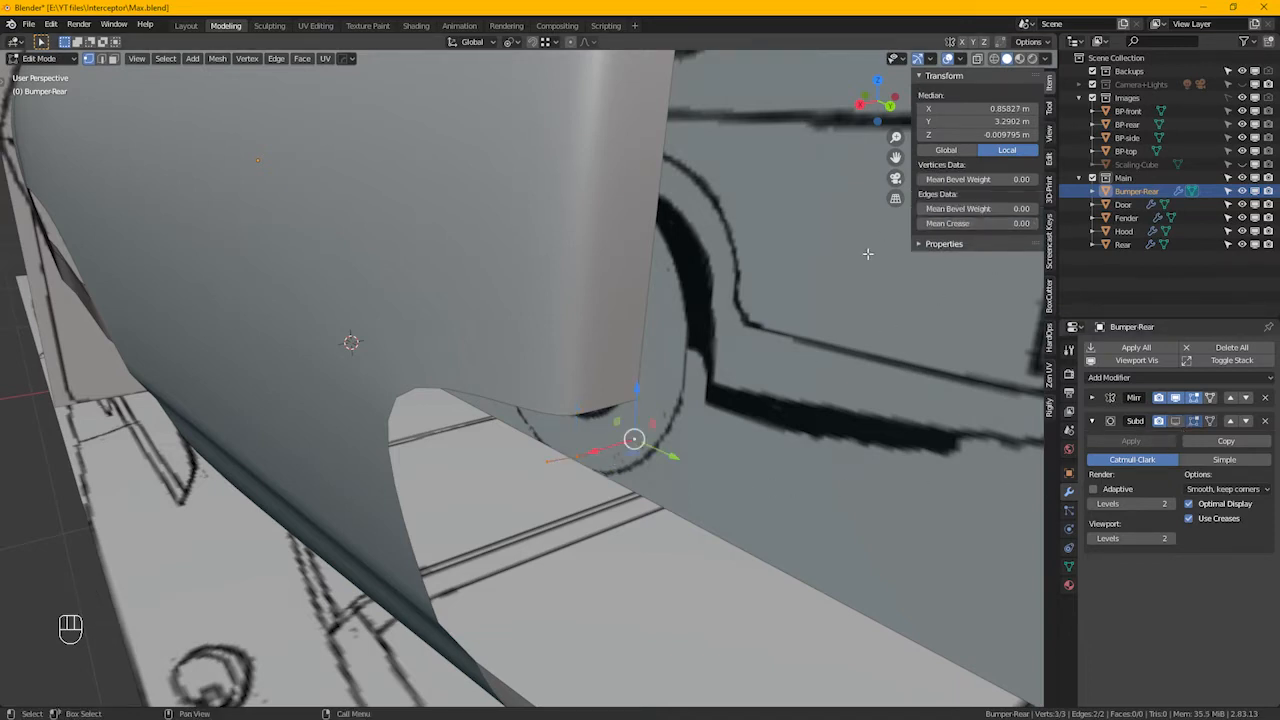
Dissolve the middle vertex of the bumper's edge strip
left_click(564, 454)
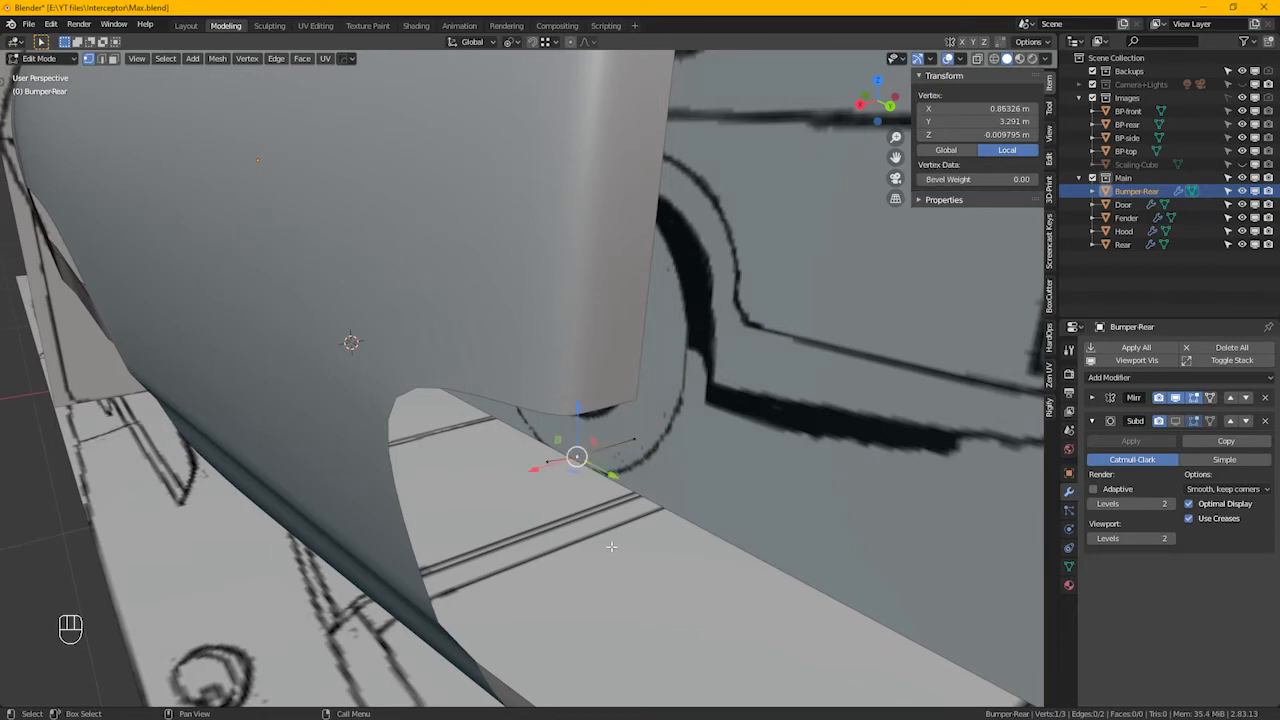
key("ctrl")
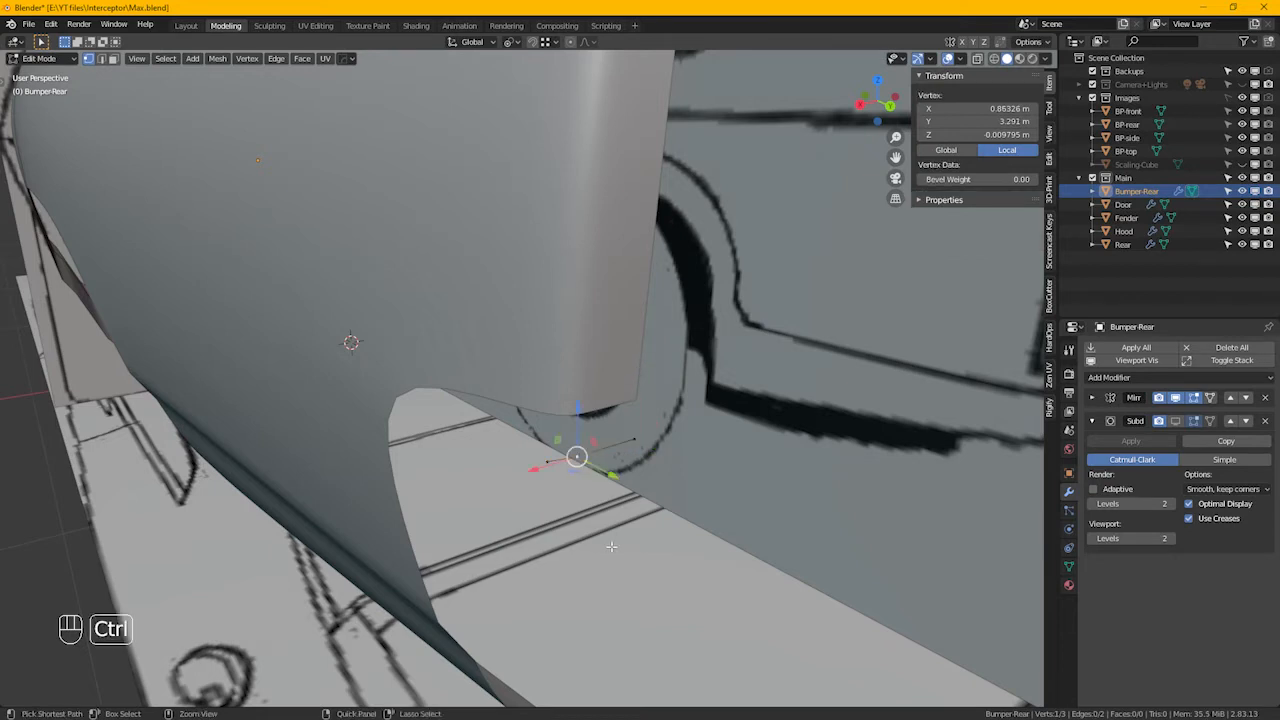
key("ctrl+x")
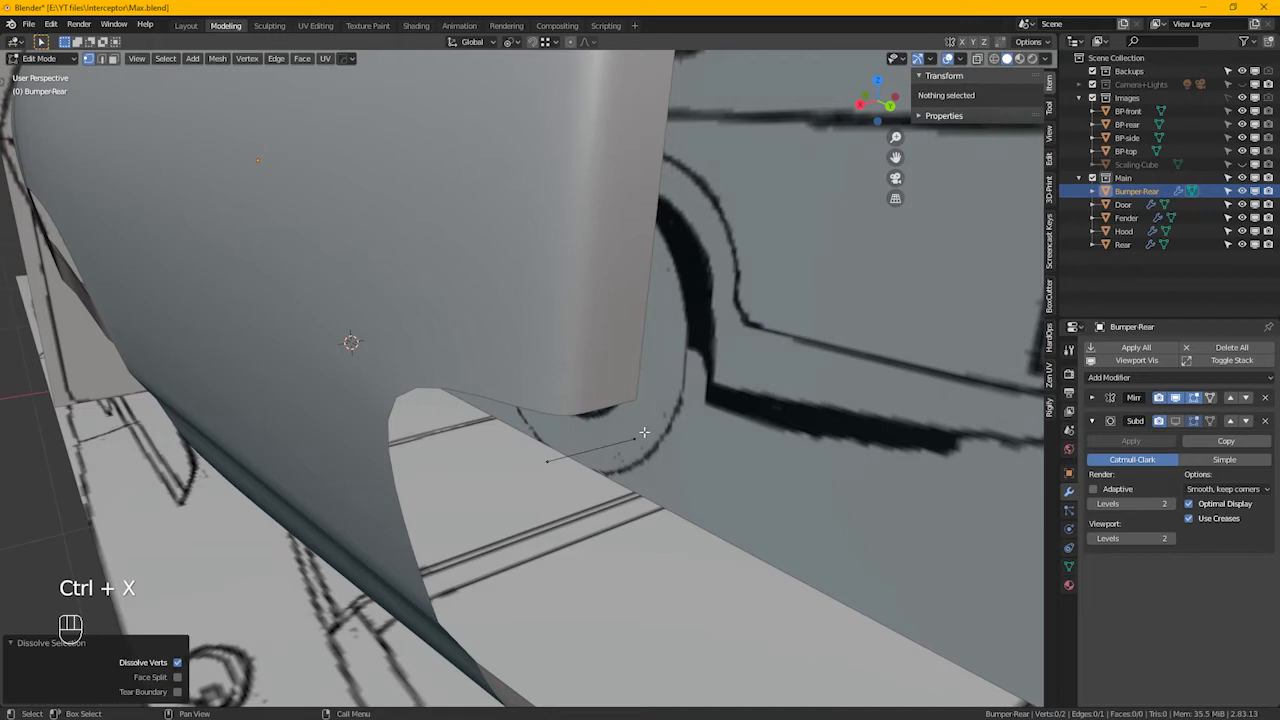
Move the bumper's edge strip rearward about 0.038 m along Y and flatten it by scaling Y to 0
left_click_drag(668, 418, 508, 486)
key("KP_3")
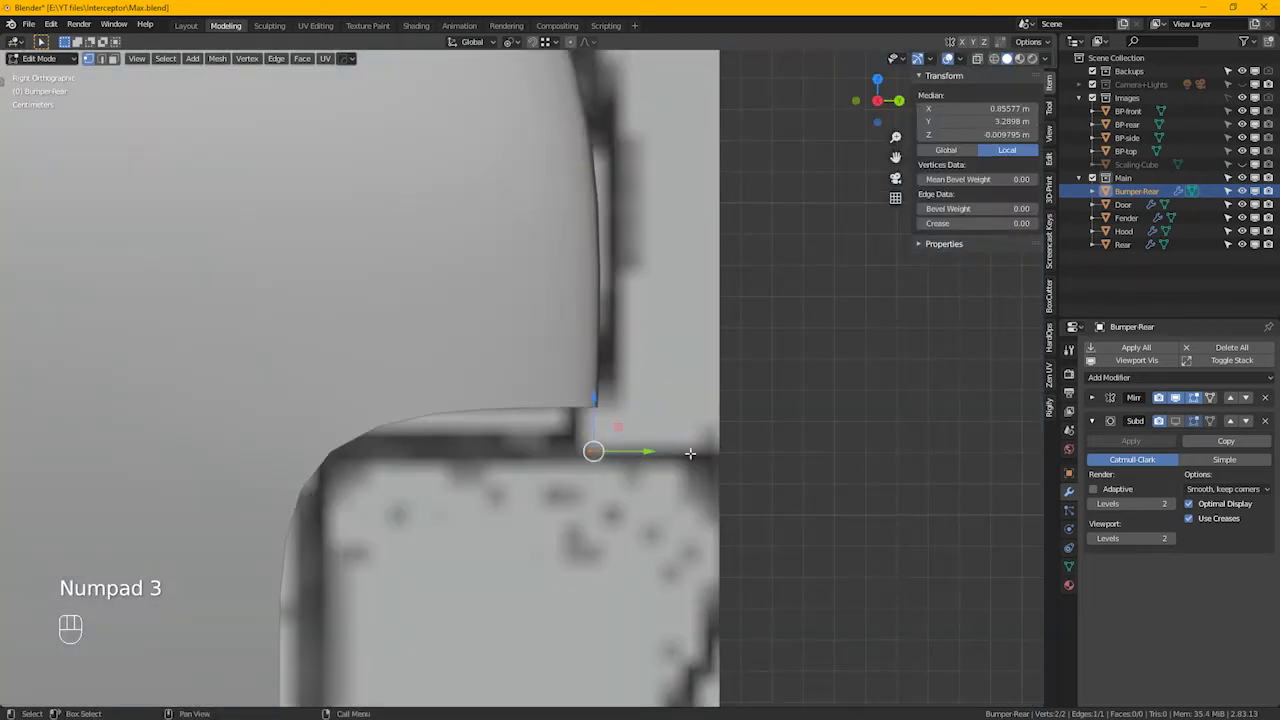
left_click_drag(640, 452, 767, 456)
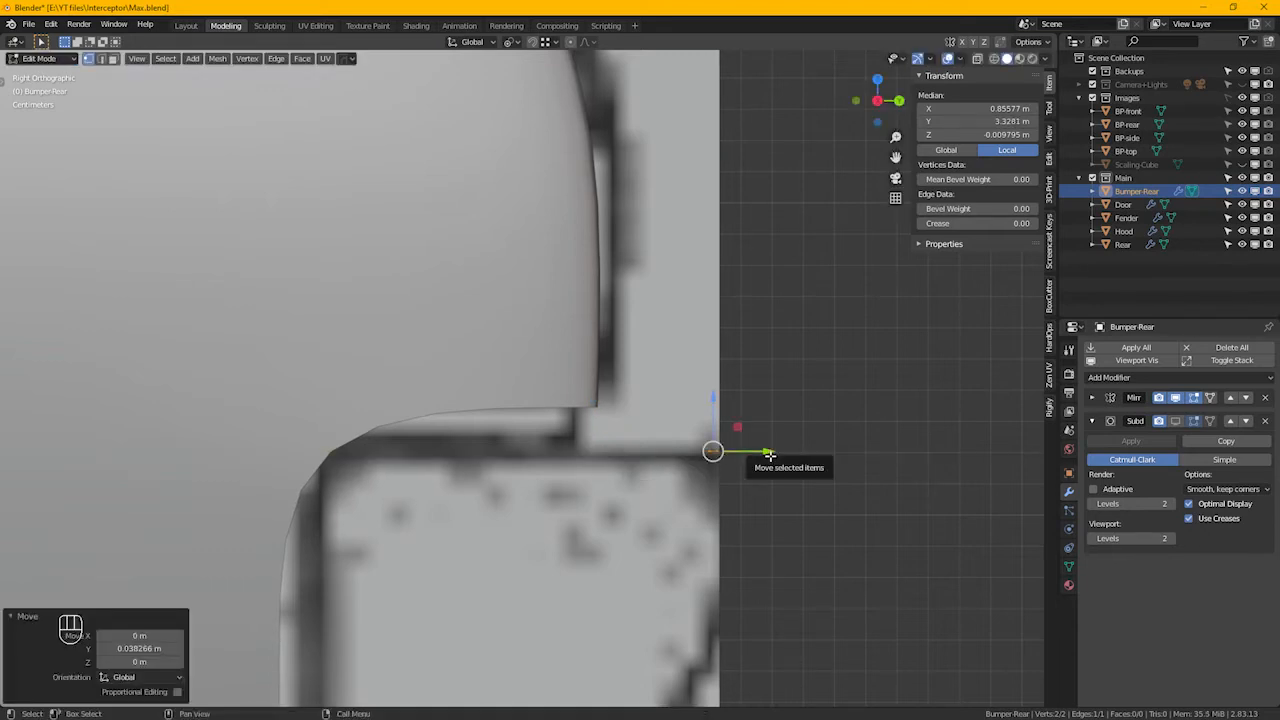
key("s")
key("y")
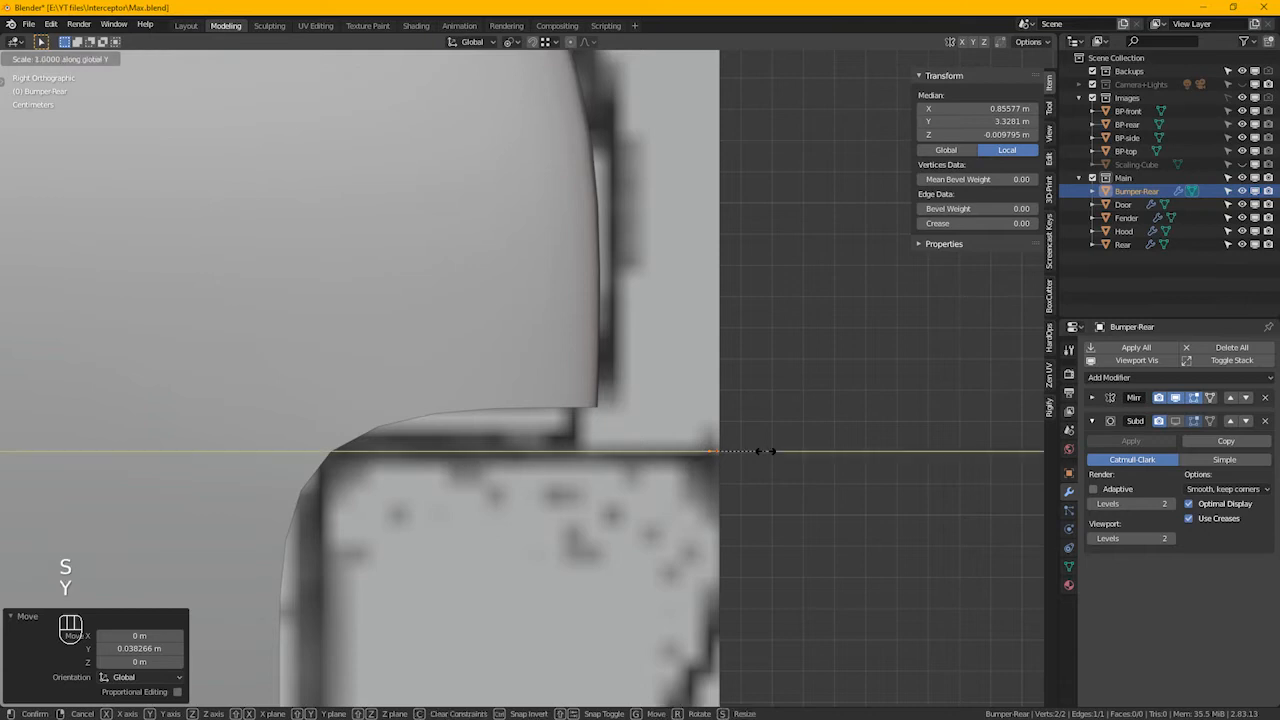
key("KP_0")
key("KP_Enter")
Extrude the bumper edge about 0.071 m down and 0.025 m inward to follow the rear blueprint's slanted corner
scroll(713, 462, "down", 3)
middle_click_drag(714, 464, 618, 510, "alt")
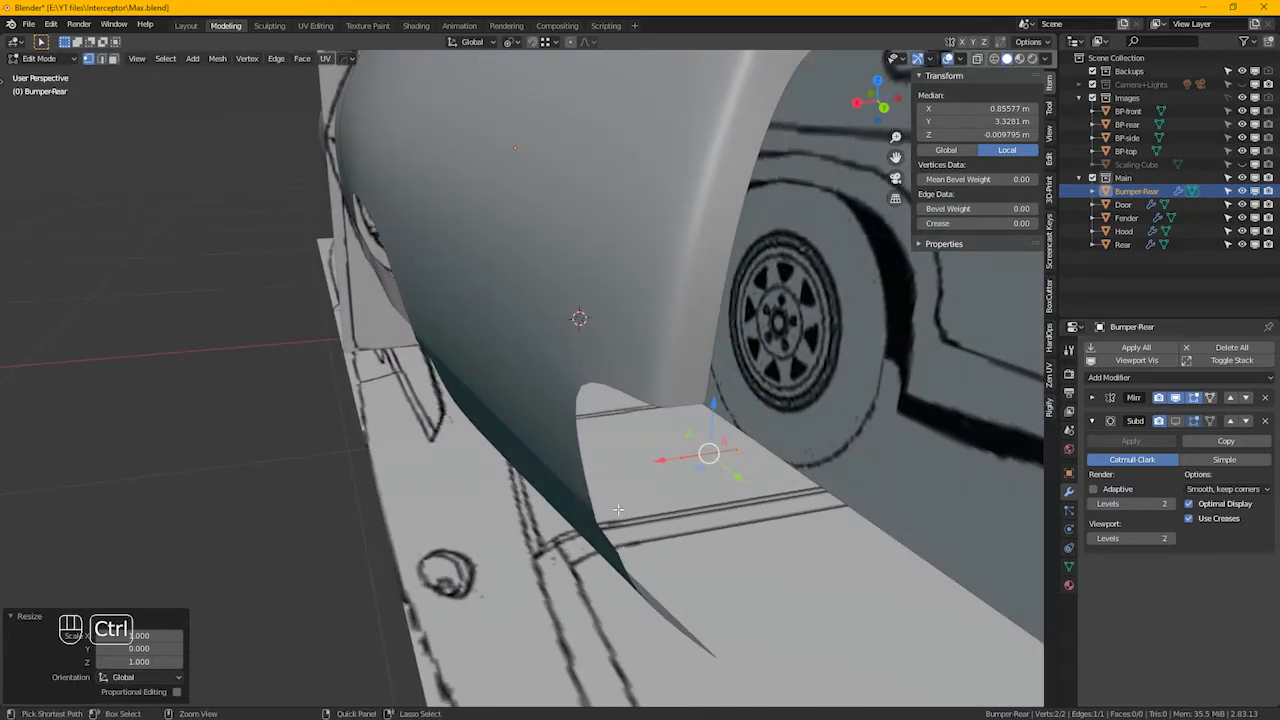
key("ctrl+KP_1")
middle_click_drag(731, 496, 442, 398)
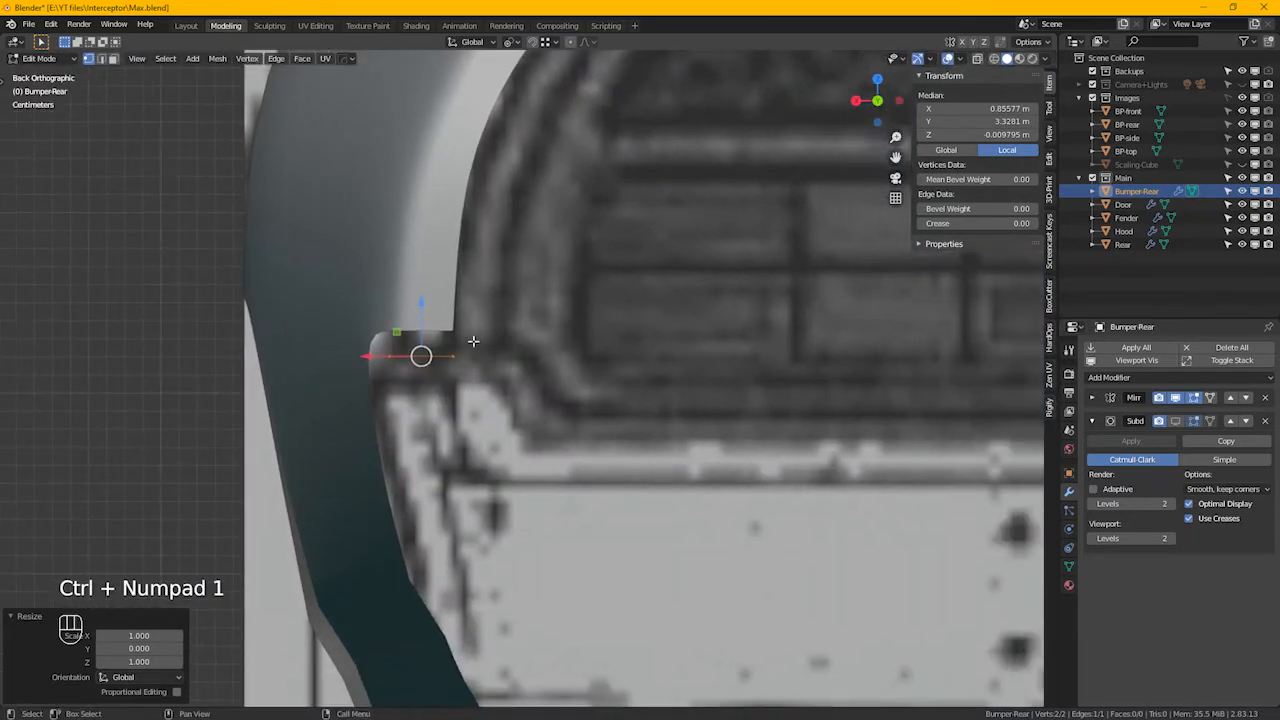
key("e")
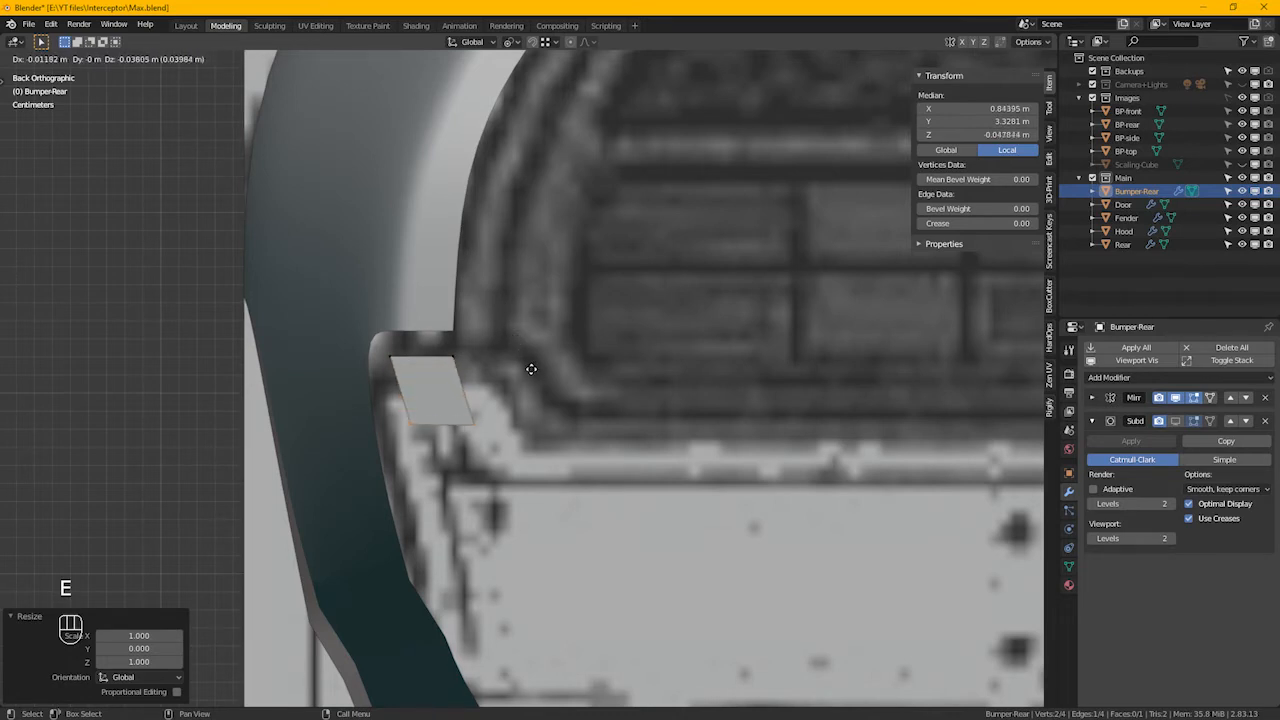
left_click(550, 424)
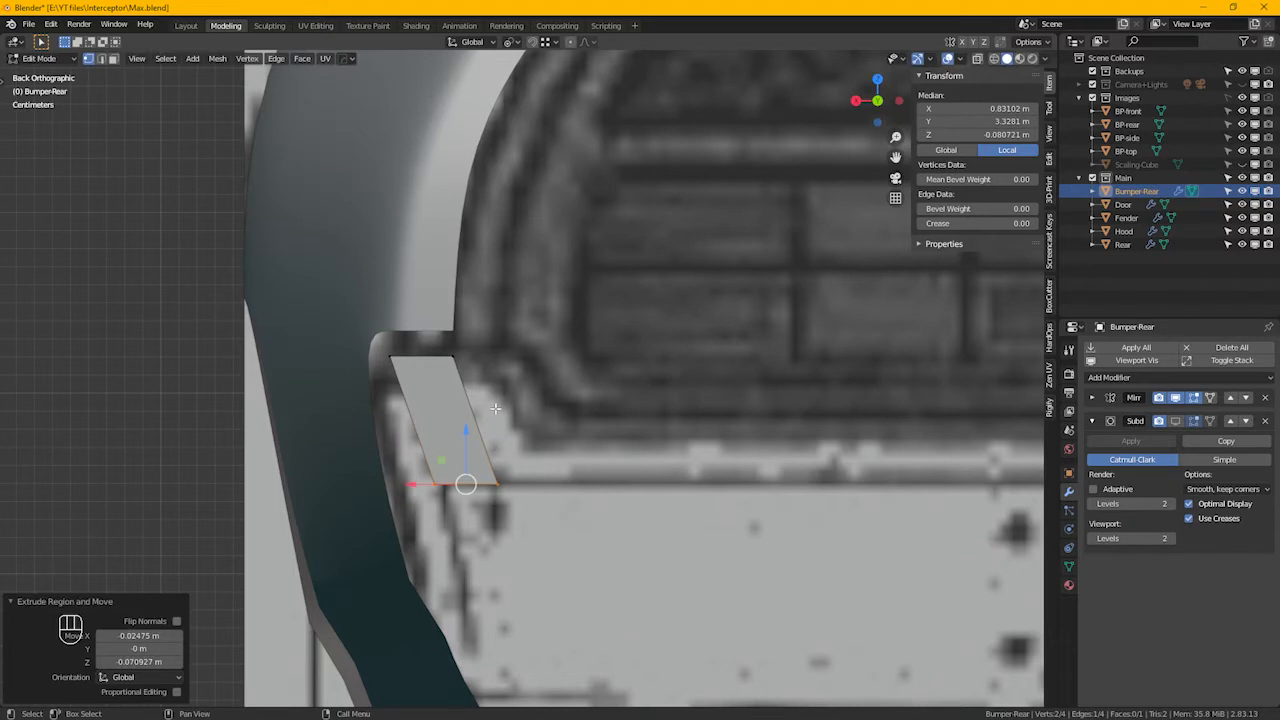
Slide the inner bottom vertex of the extruded face up along its edge by a factor of about 0.237
key("KP_3")
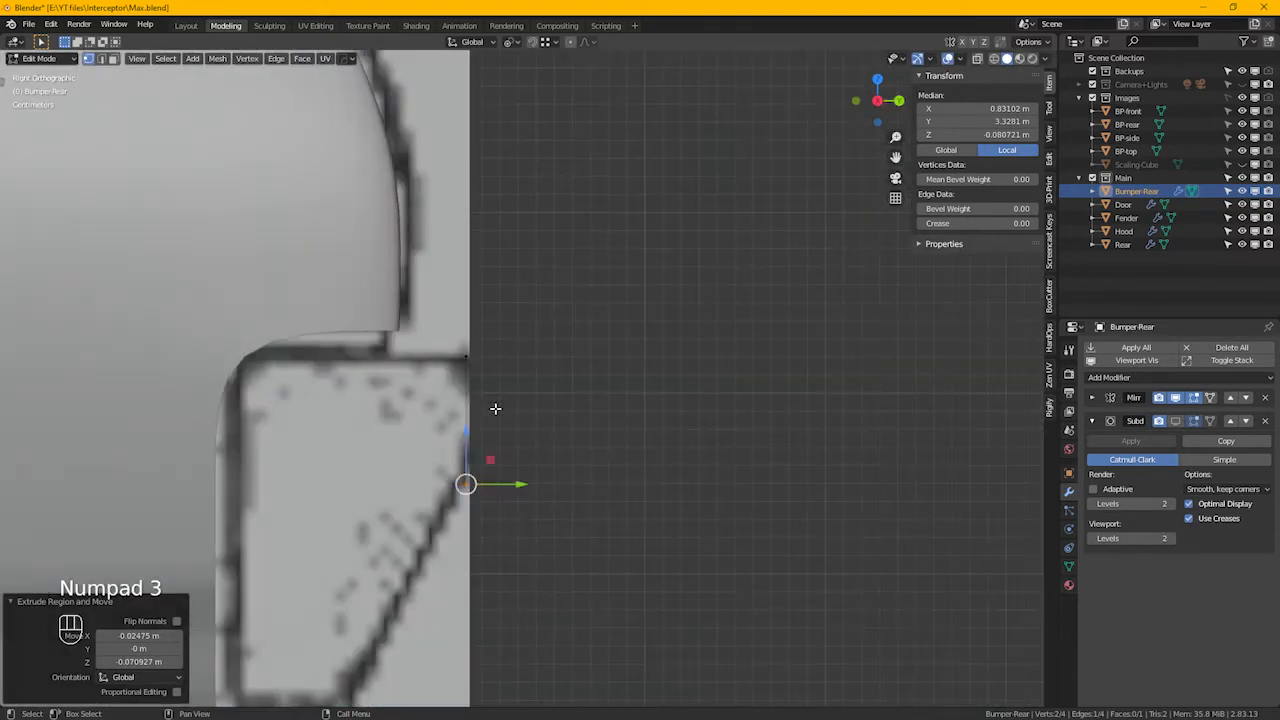
key("KP_1")
key("ctrl+KP_1")
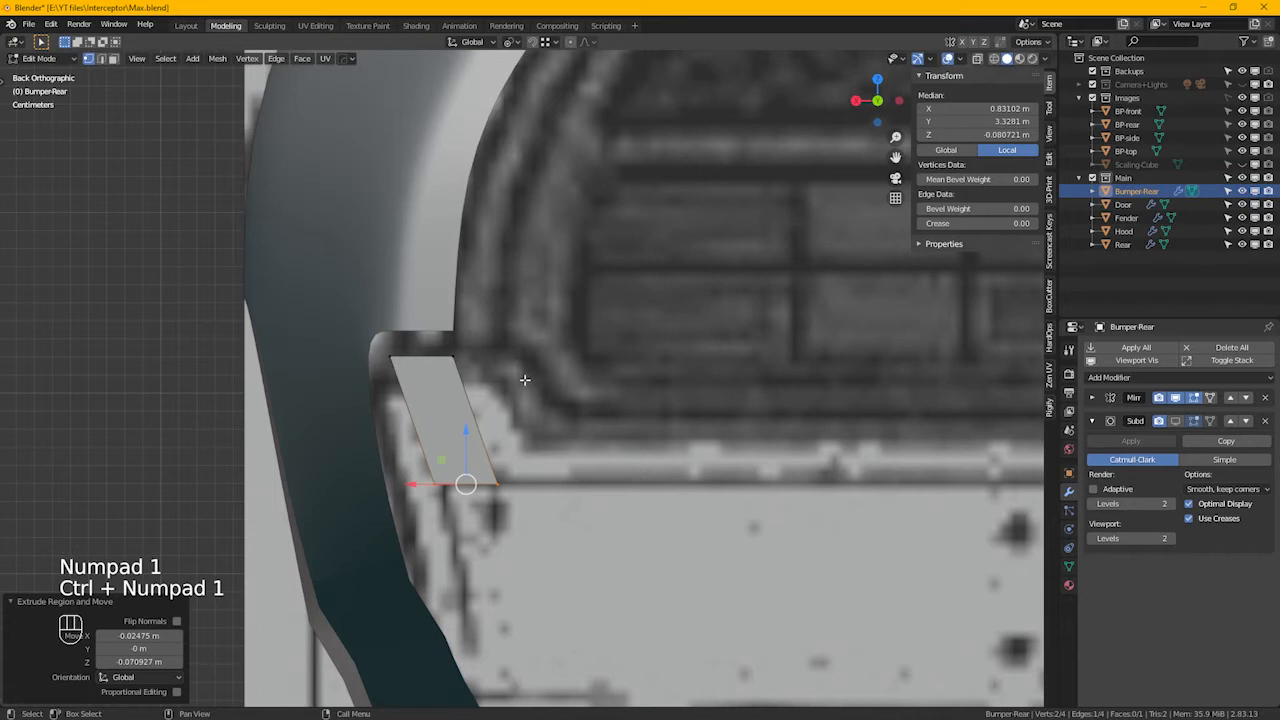
left_click(514, 490)
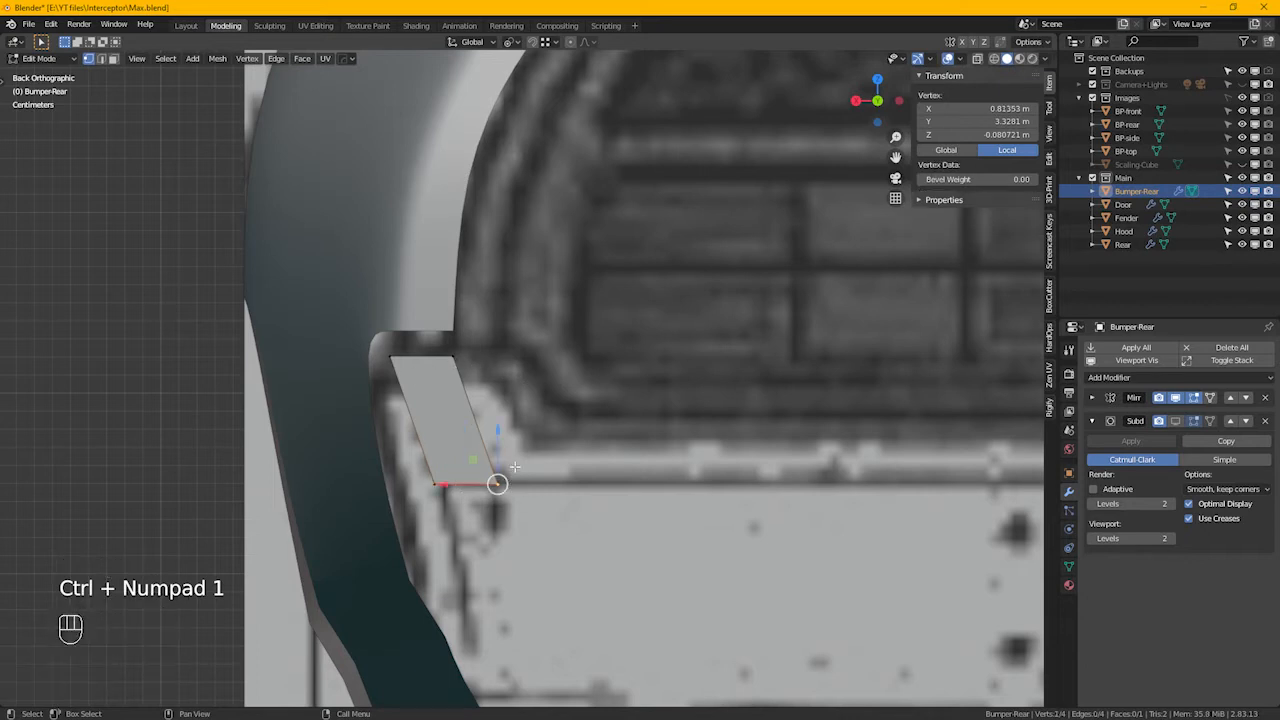
key("g")
key("g")
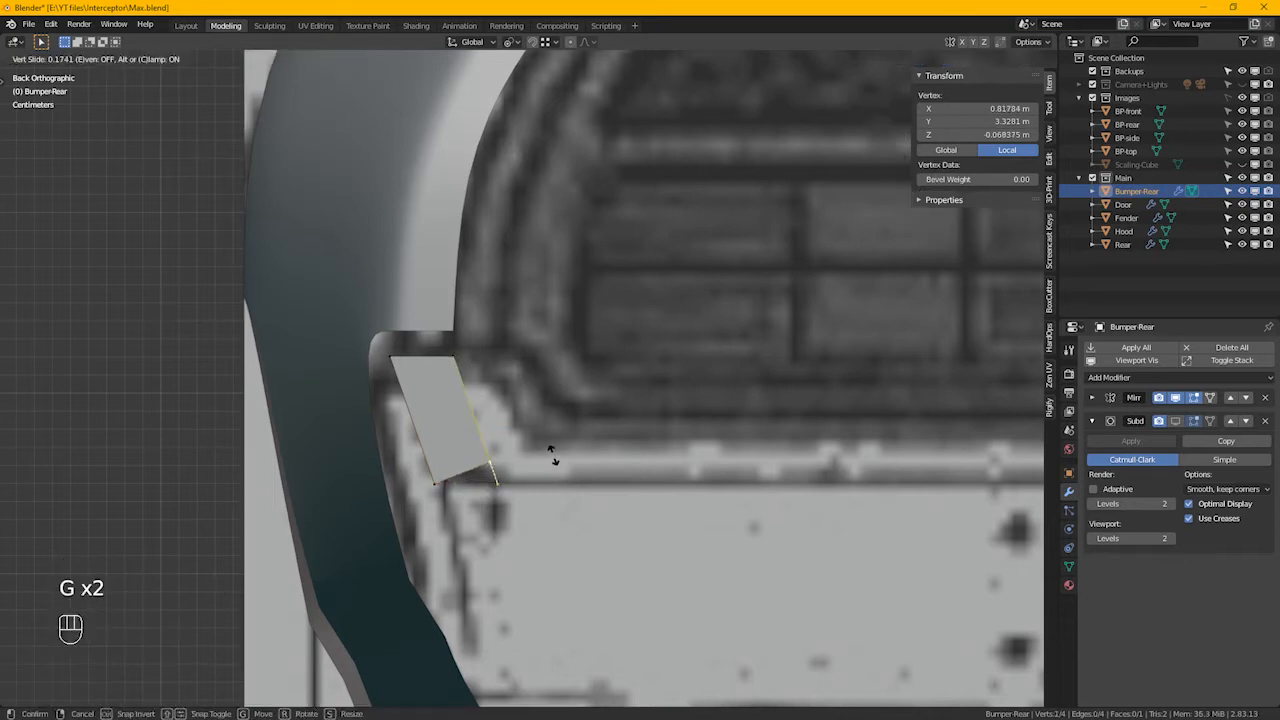
left_click(545, 447)
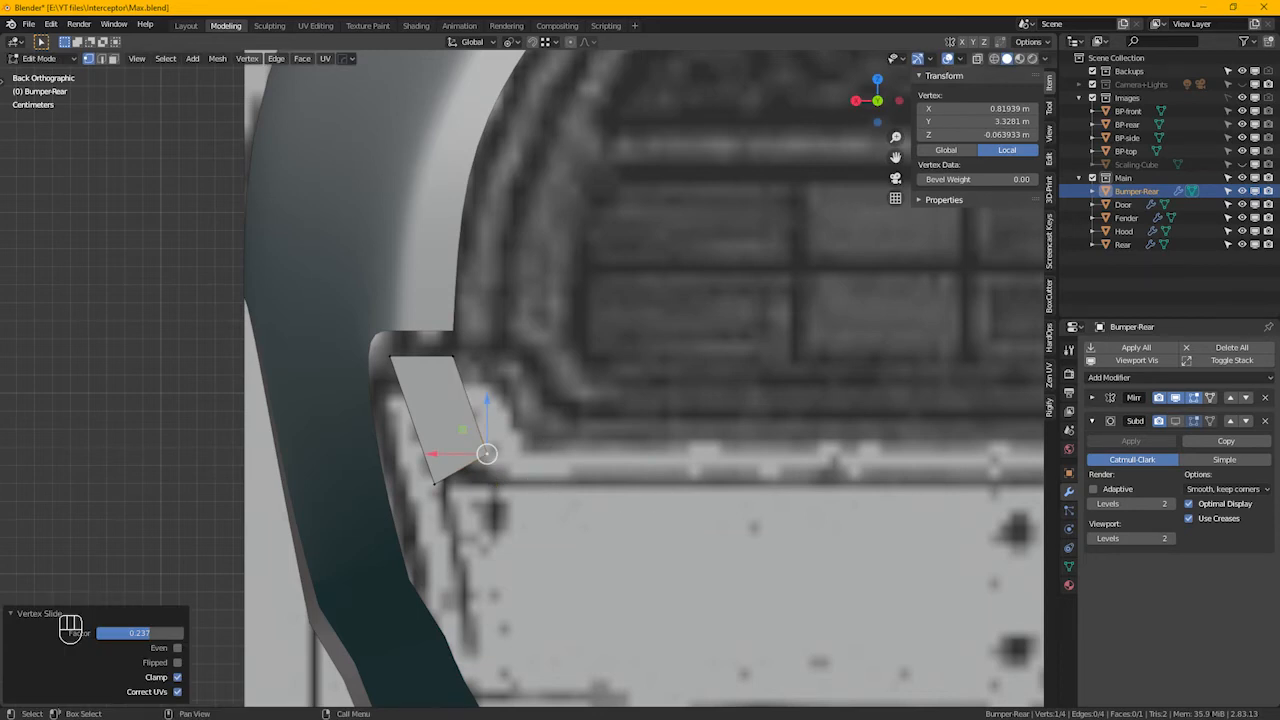
left_click_drag(0, 260, 655, 1)
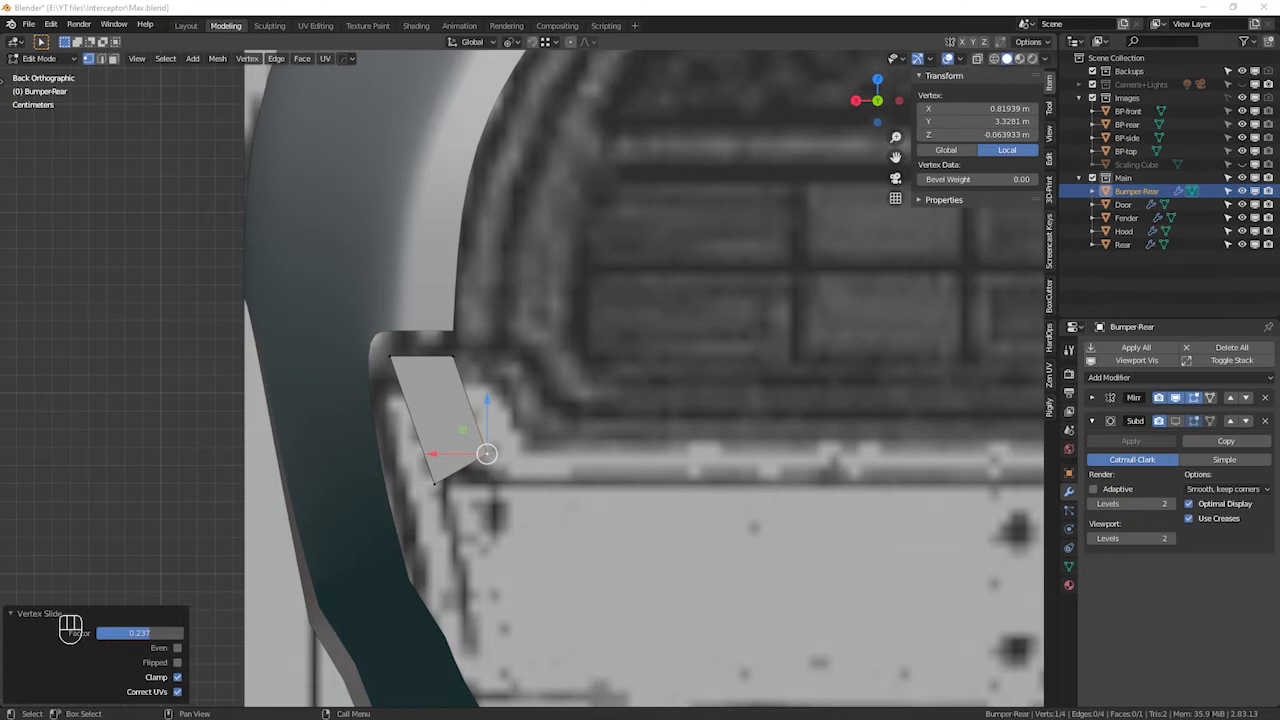
Extrude the slanted bottom edge inward along X, scale it to 0 on X, and shift it about 0.009 m outward
middle_click_drag(503, 512, 486, 479, "shift")
left_click_drag(557, 507, 398, 400)
key("e")
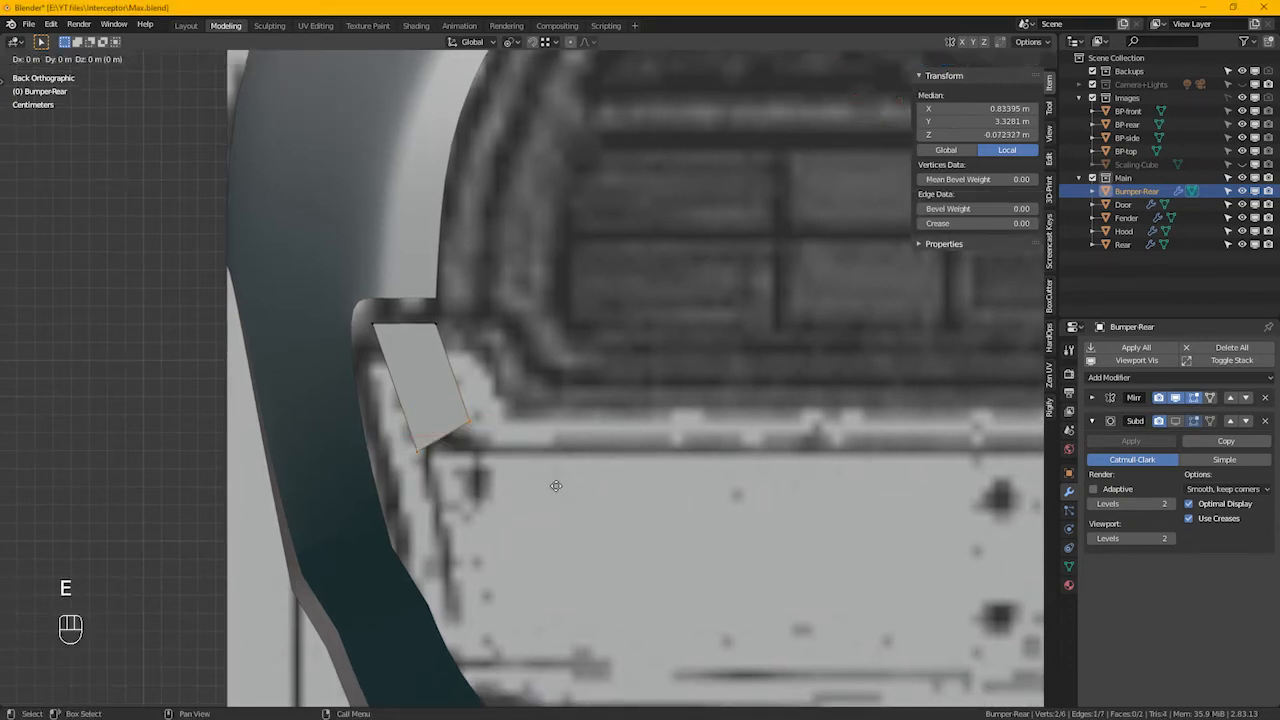
key("x")
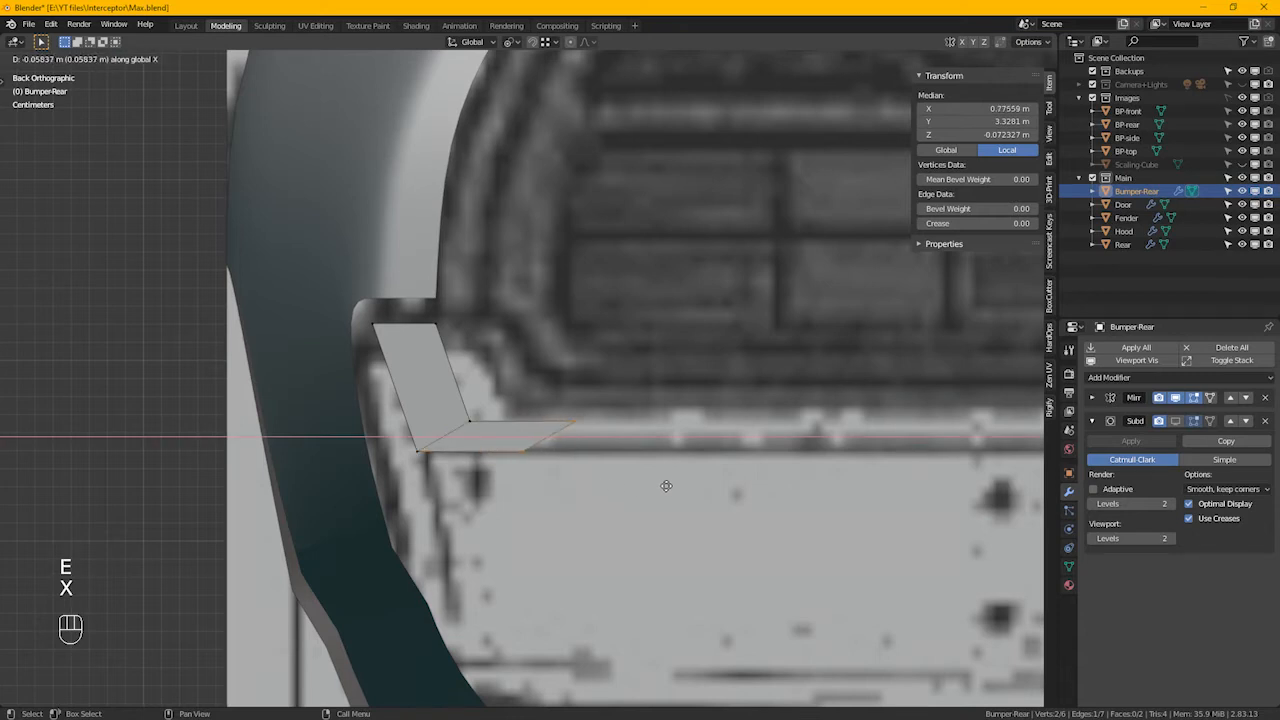
left_click(677, 486)
key("s")
key("x")
key("KP_0")
key("KP_Enter")
left_click_drag(527, 439, 511, 440)
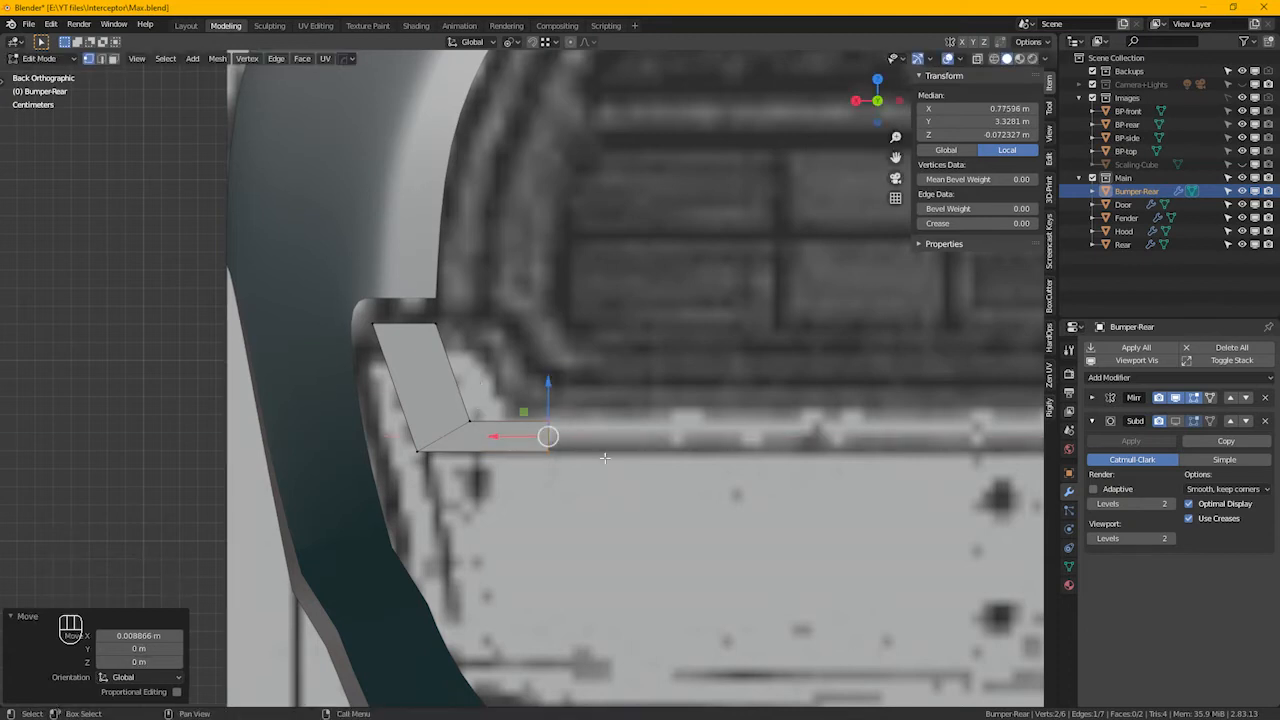
Extrude the bumper's vertical end edge about 0.375 m inward along X to the taillight's inner edge
scroll(481, 382, "down", 5)
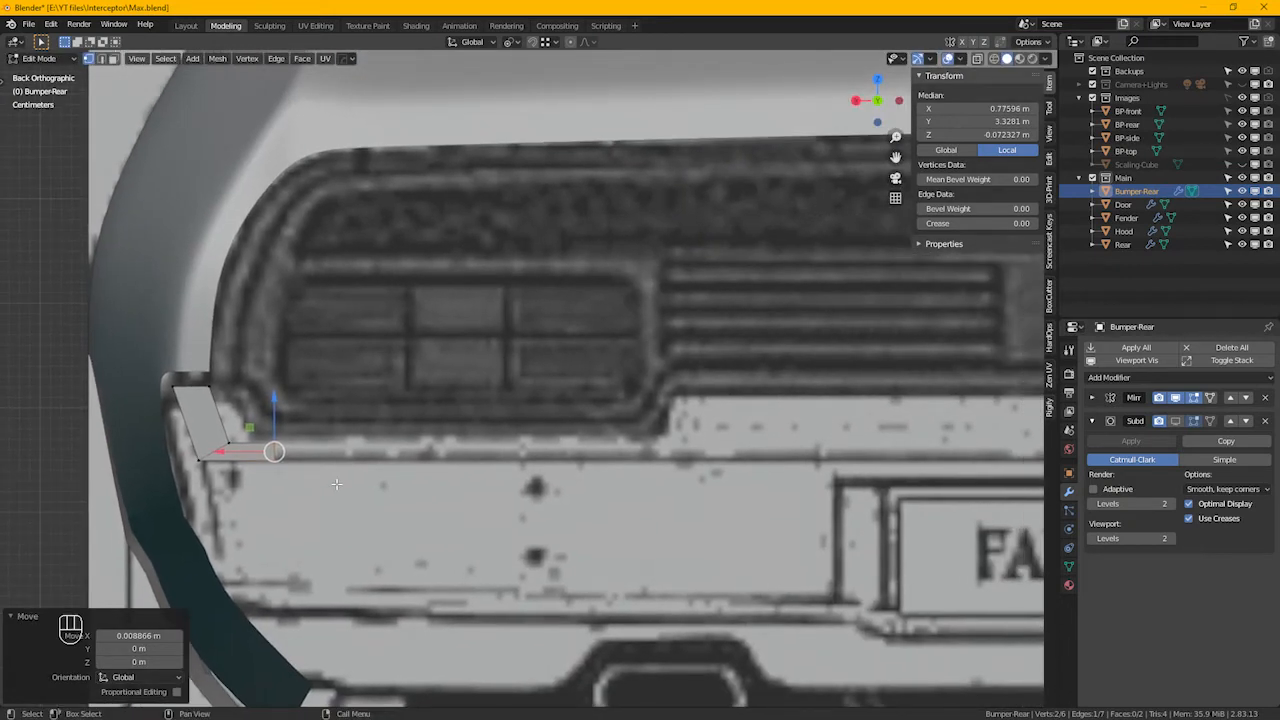
key("e")
key("x")
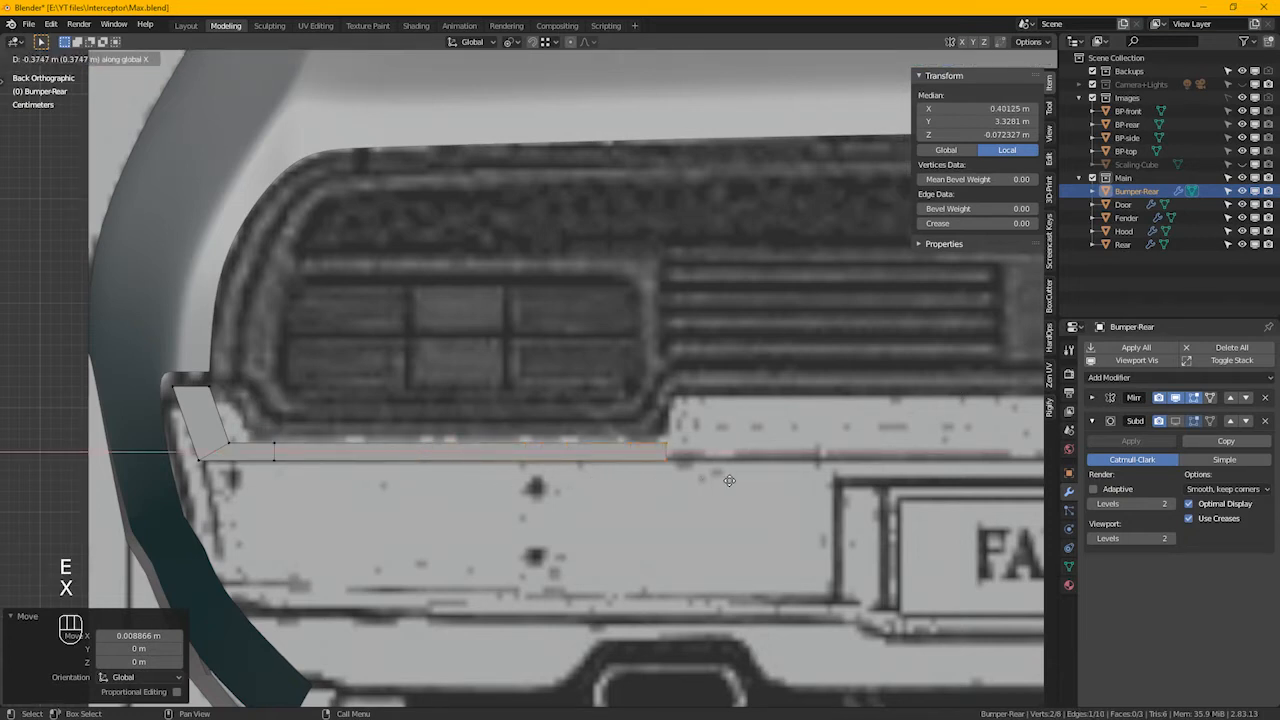
left_click(728, 479)
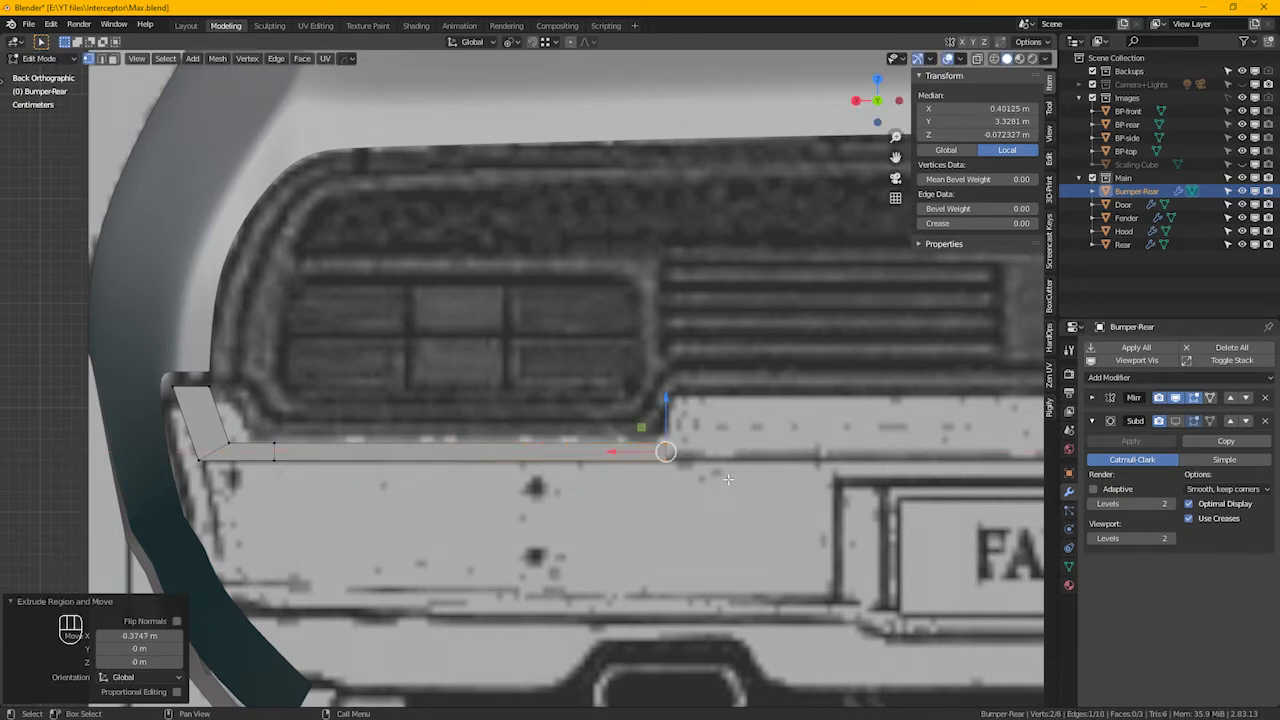
Extrude the end edge about 0.416 m along X to the car's centre line at X 0
middle_click_drag(720, 510, 362, 514, "shift")
scroll(402, 510, "down", 2)
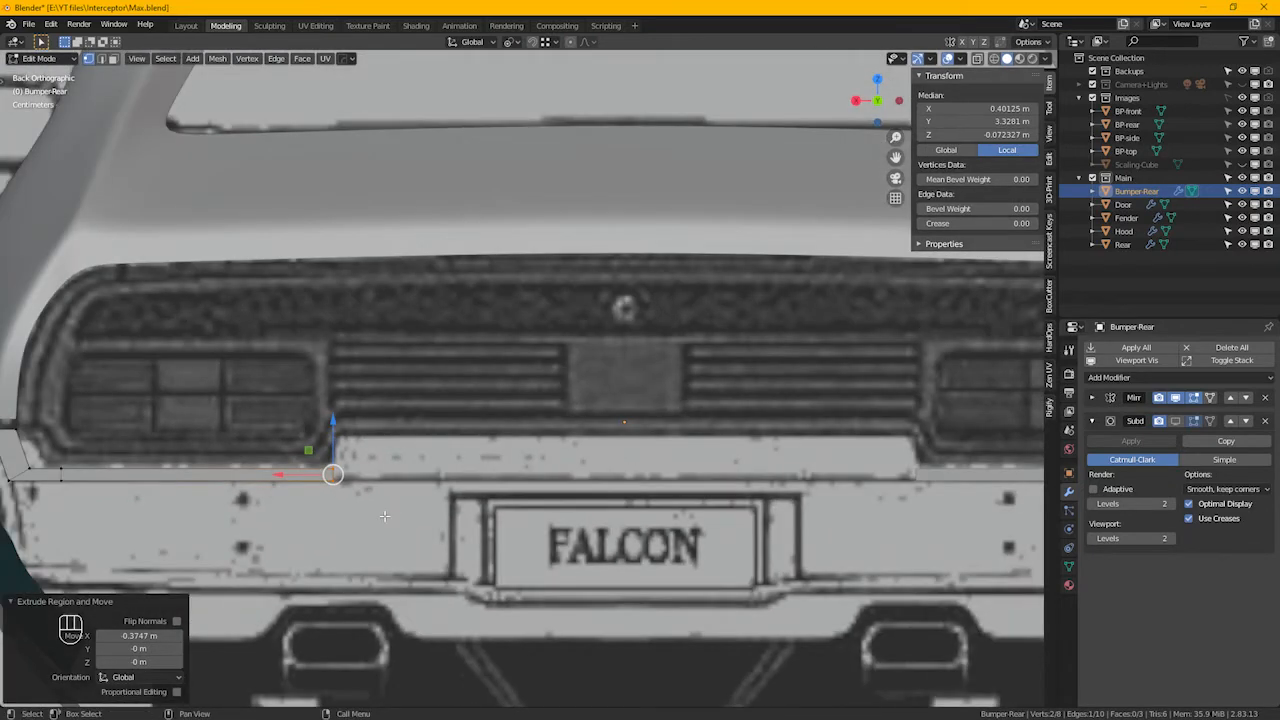
key("e")
key("x")
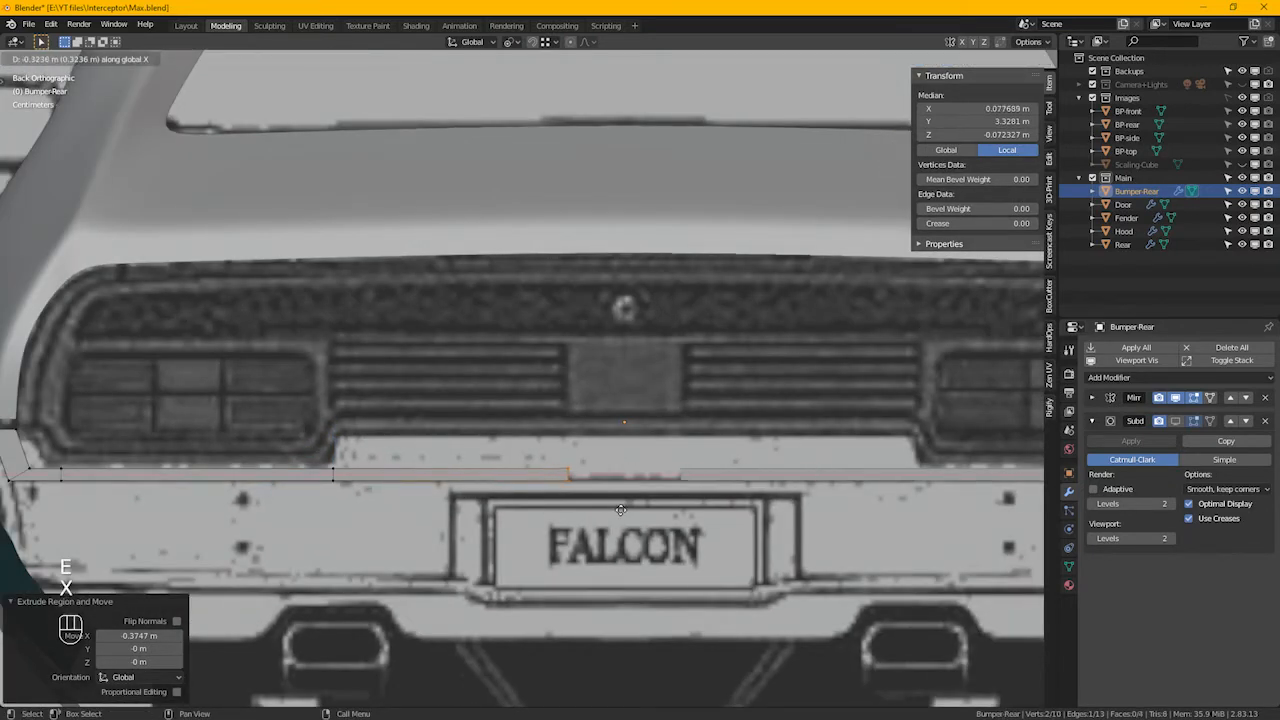
left_click(688, 510)
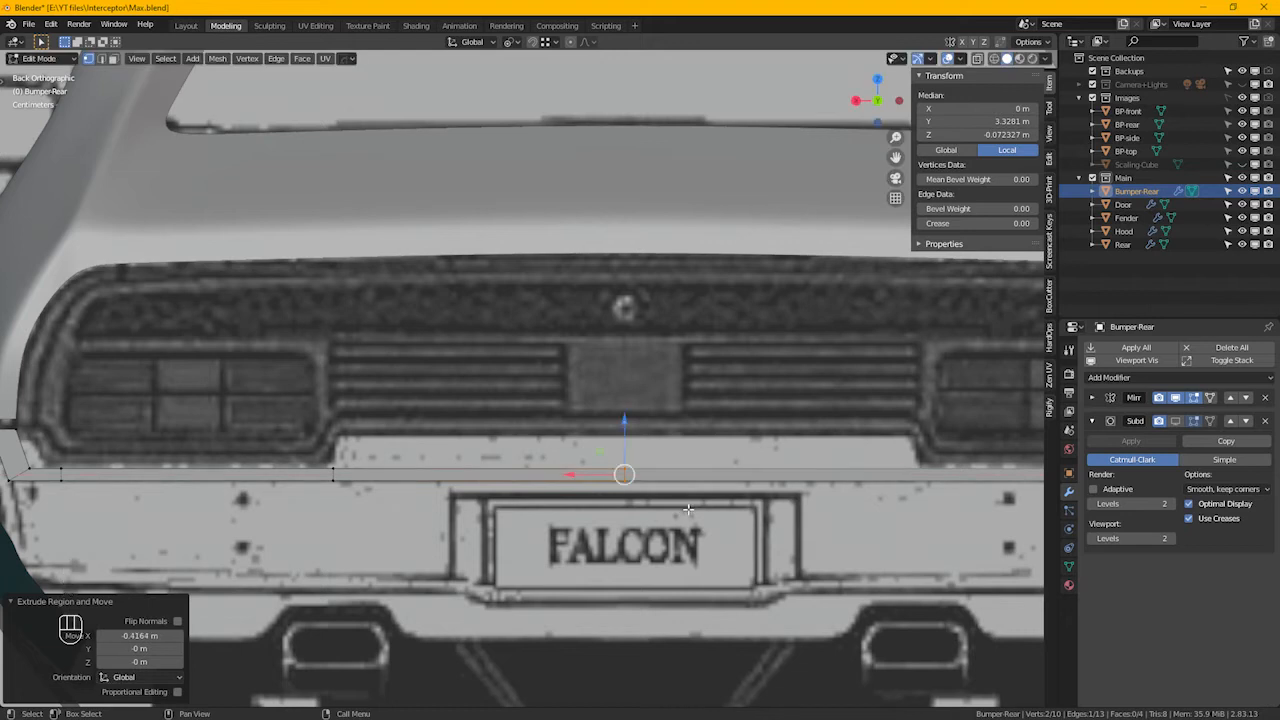
Move the bumper strip's upper edge chain about 0.011 m forward along Y
middle_click_drag(375, 476, 530, 470, "shift")
scroll(332, 466, "up", 3)
scroll(569, 443, "up", 3)
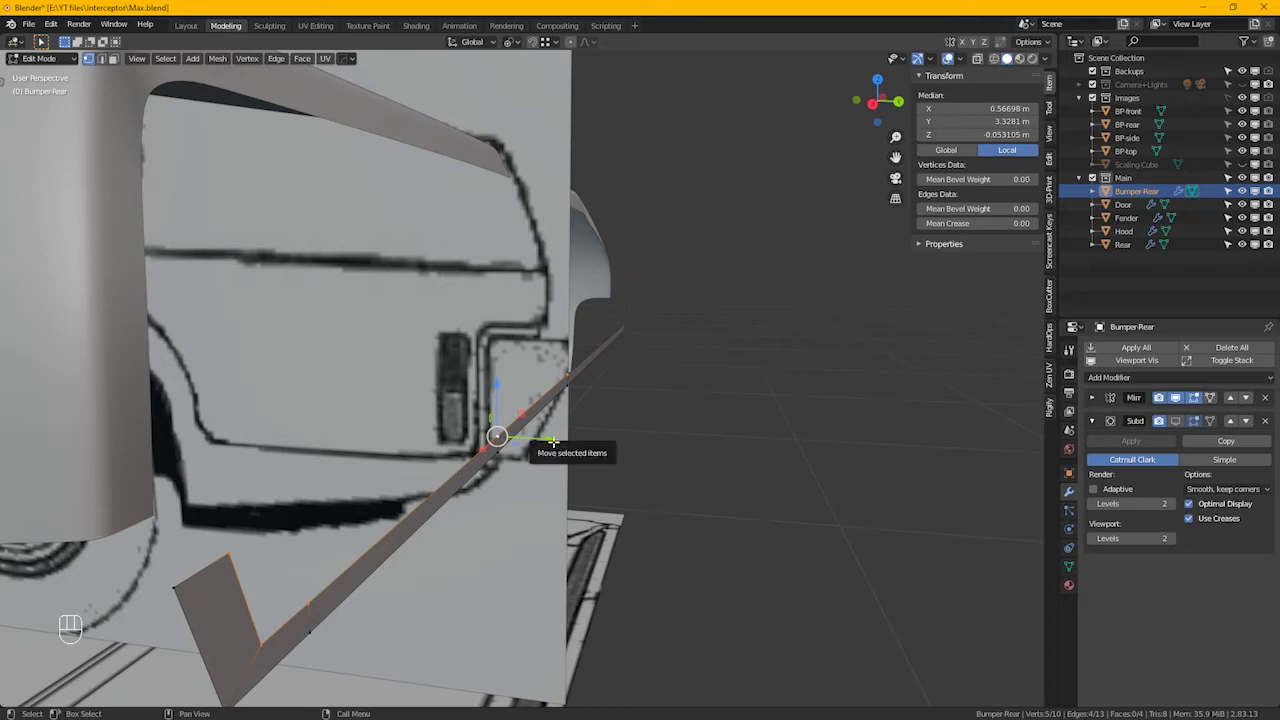
left_click_drag(553, 441, 540, 443)
Extrude the upper edge chain about 0.05 m forward along Y to form the bumper's top surface
middle_click_drag(540, 443, 678, 428)
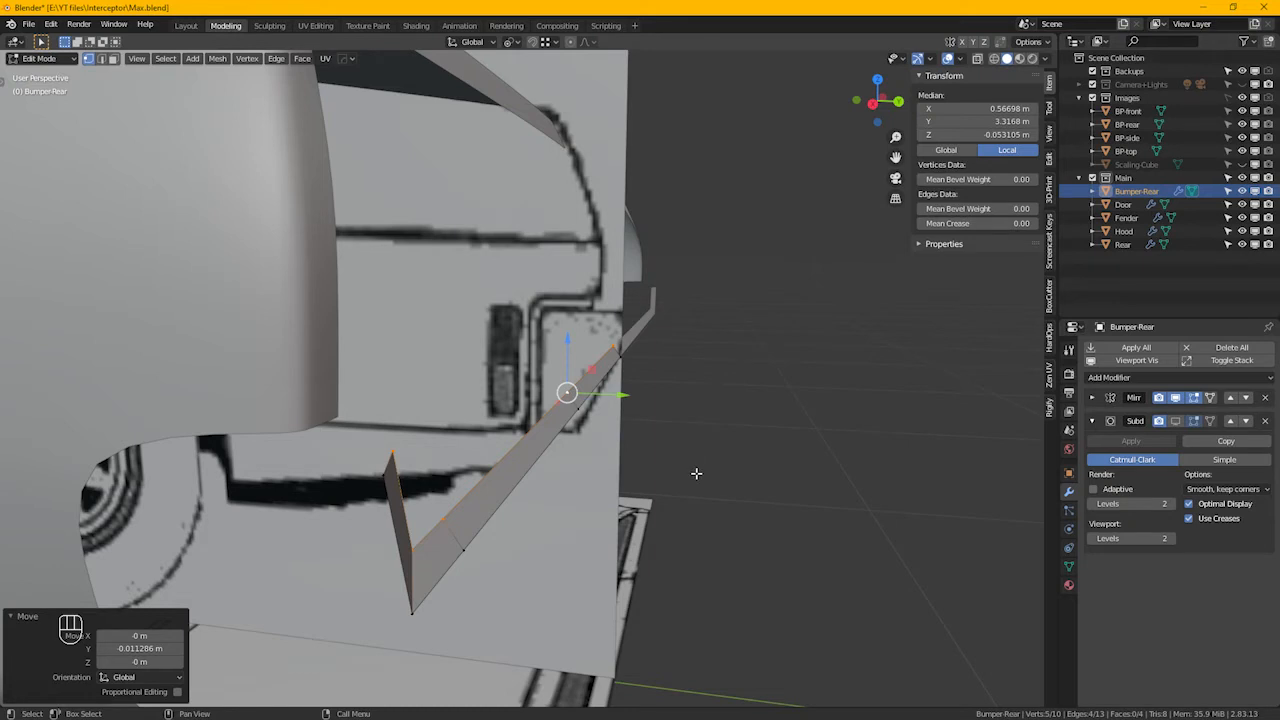
key("e")
key("y")
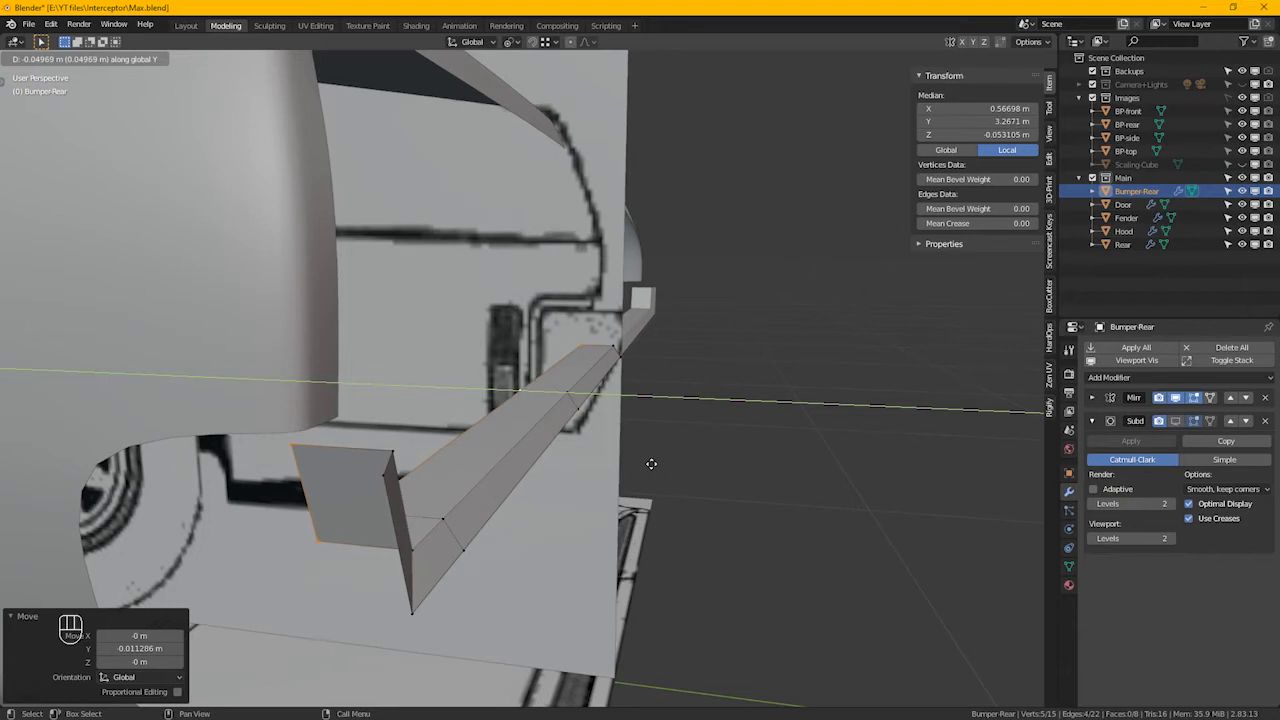
left_click(651, 464)
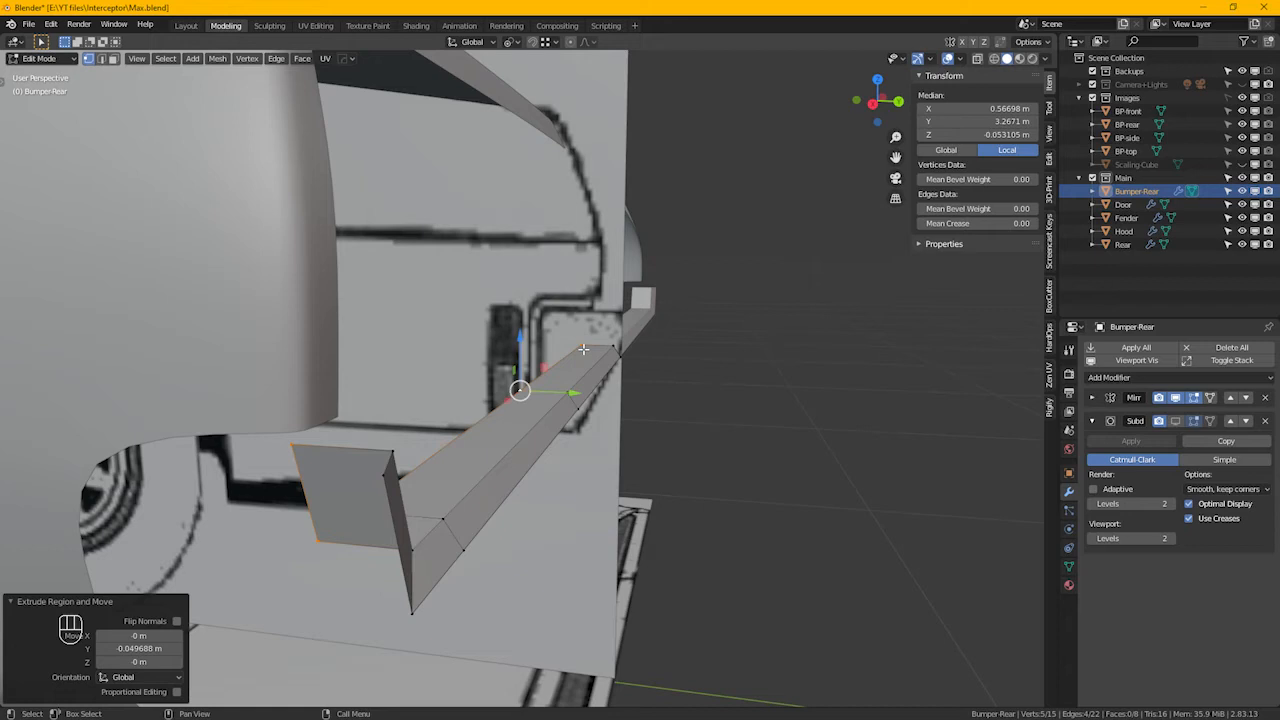
Delete the front vertex of the bumper's top surface at the centre line
left_click(583, 349)
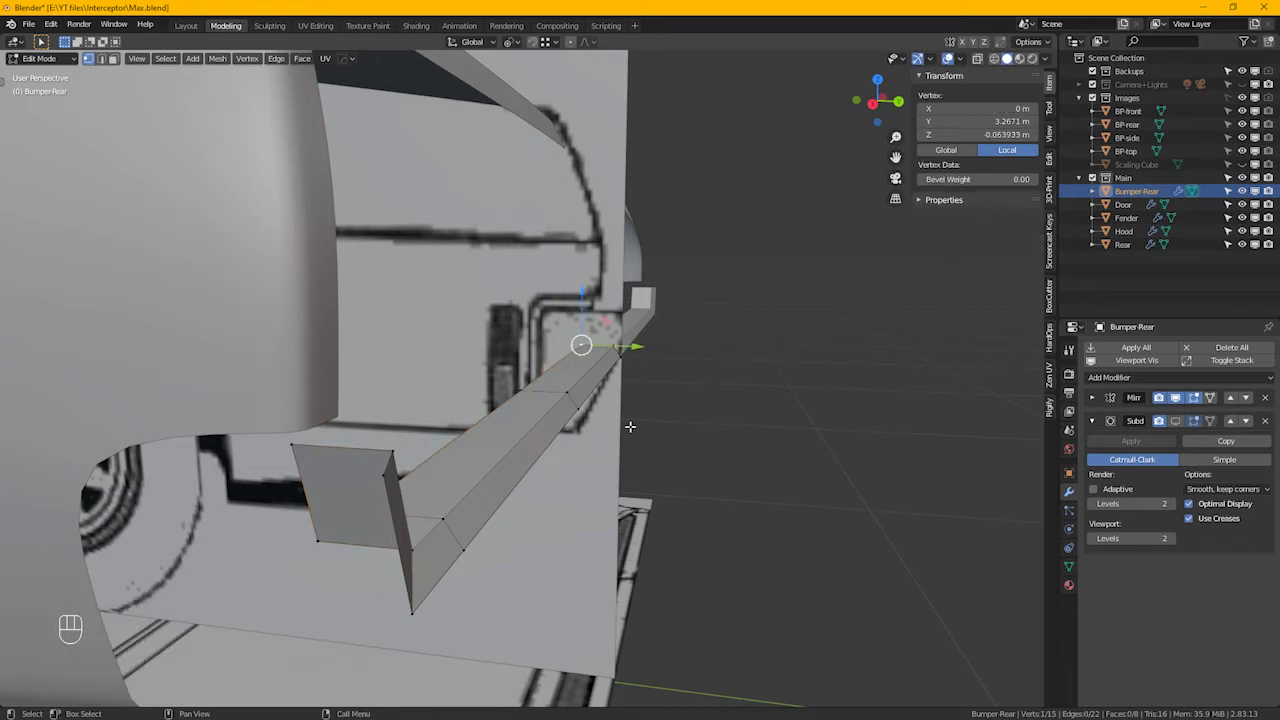
key("x")
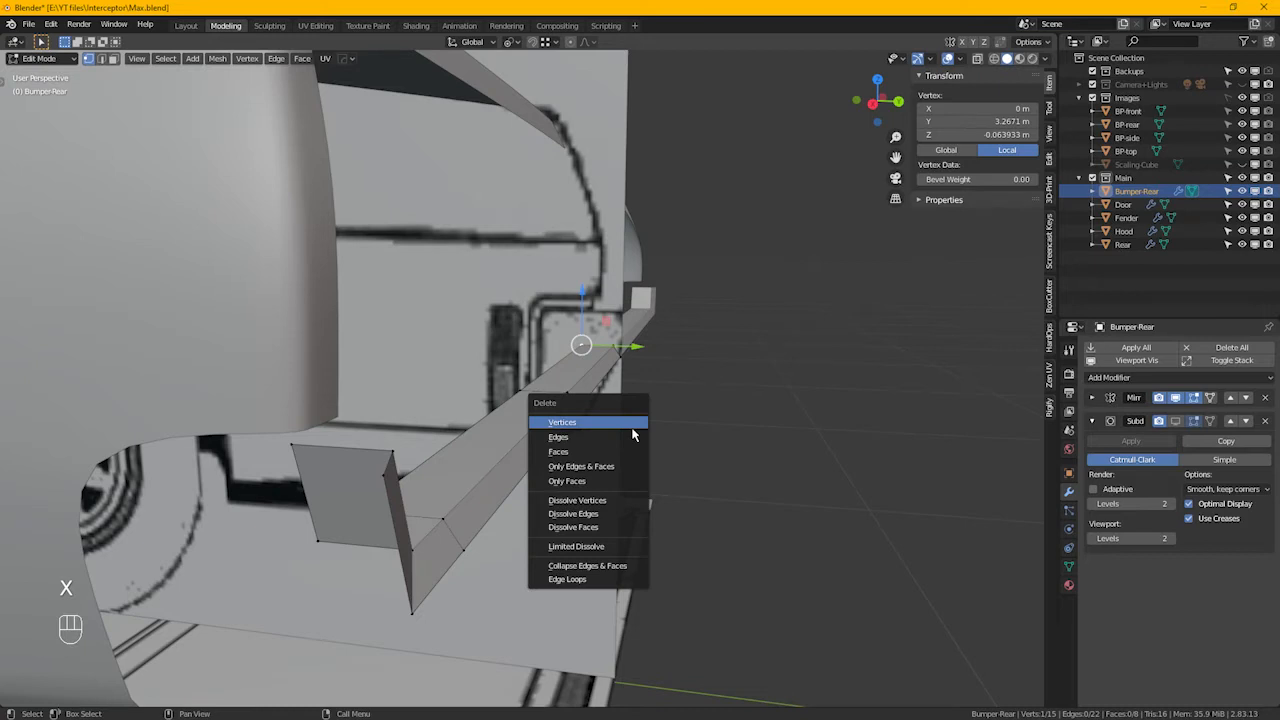
left_click(631, 424)
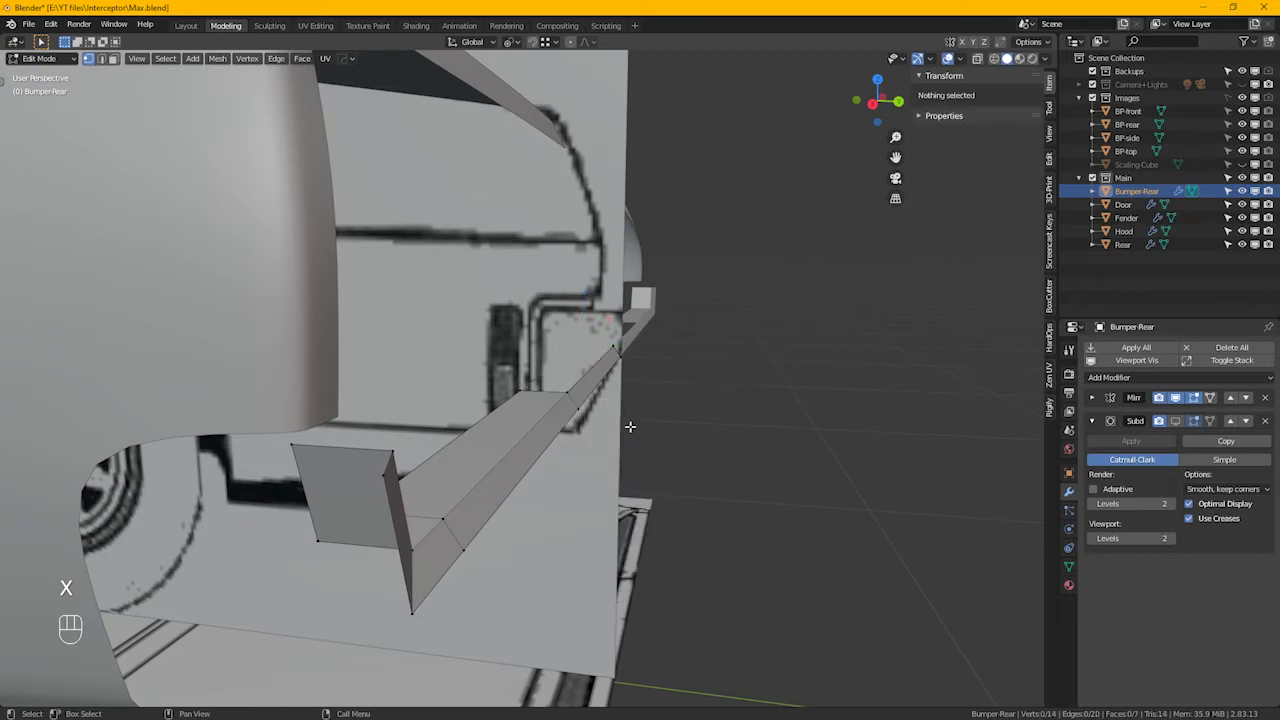
Extrude the two edges bordering the open centre section up about 0.059 m along Z
left_click(614, 348)
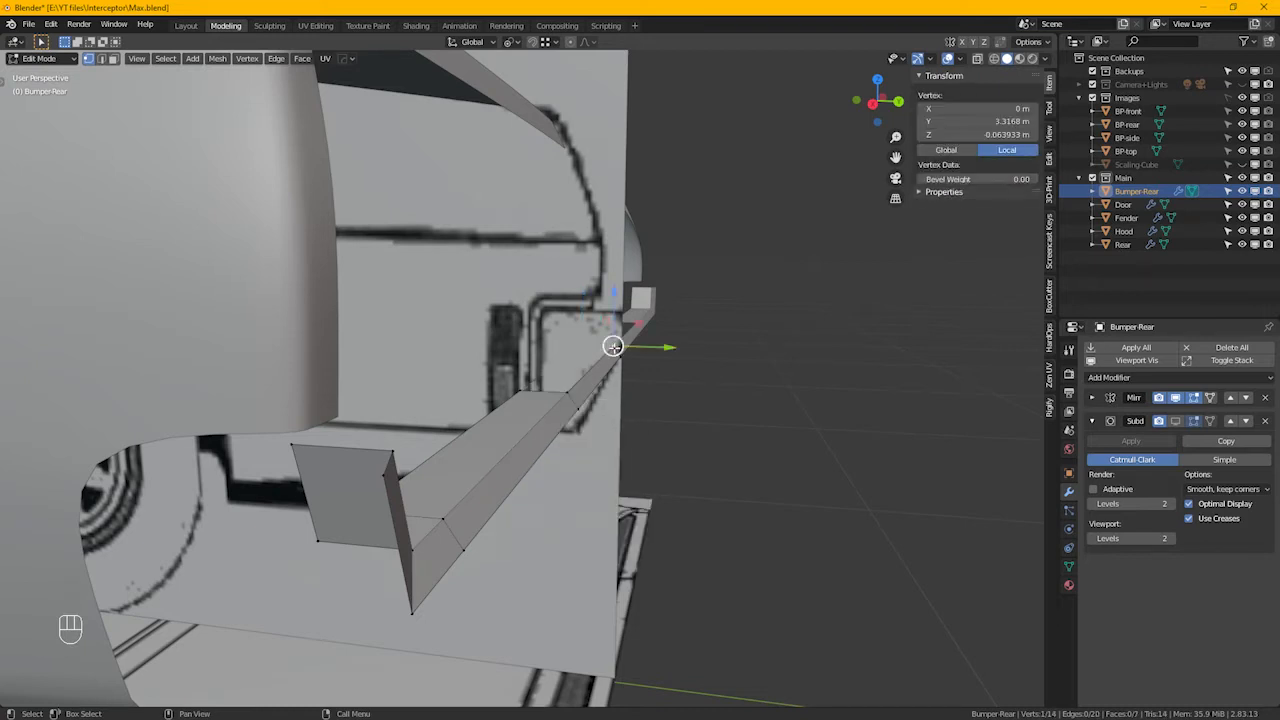
left_click(569, 394, "ctrl")
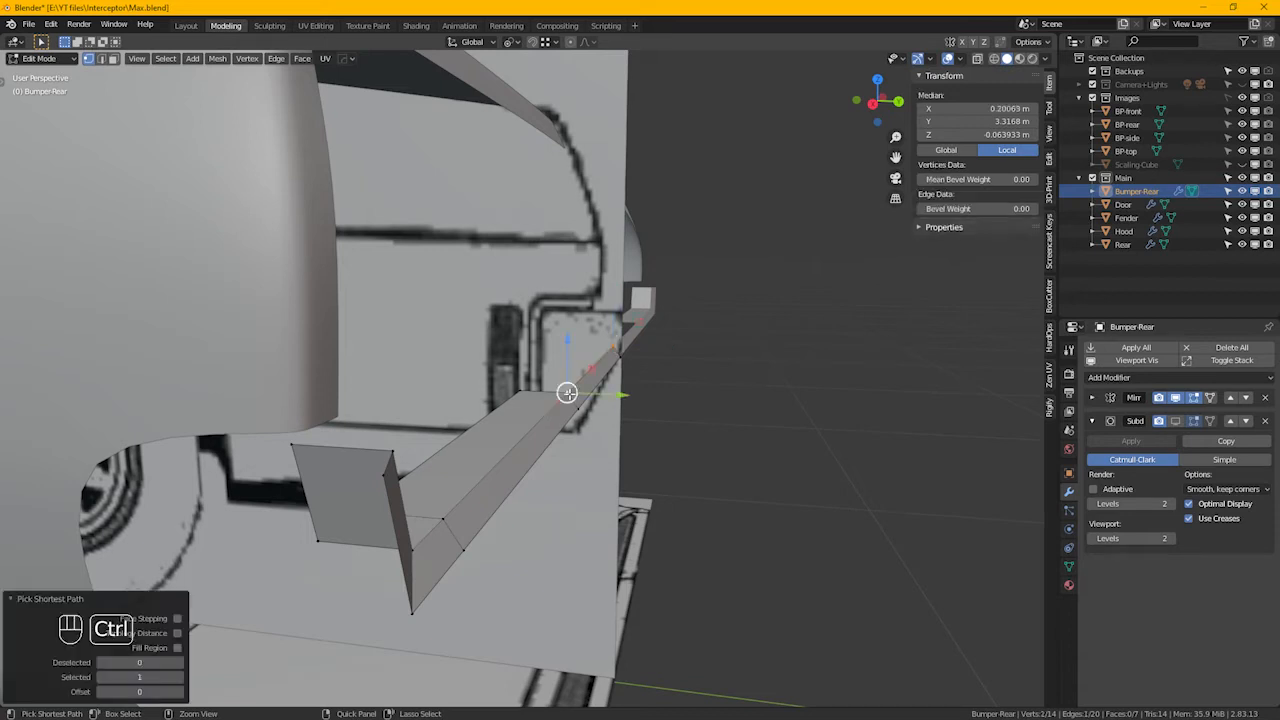
left_click(520, 390, "ctrl")
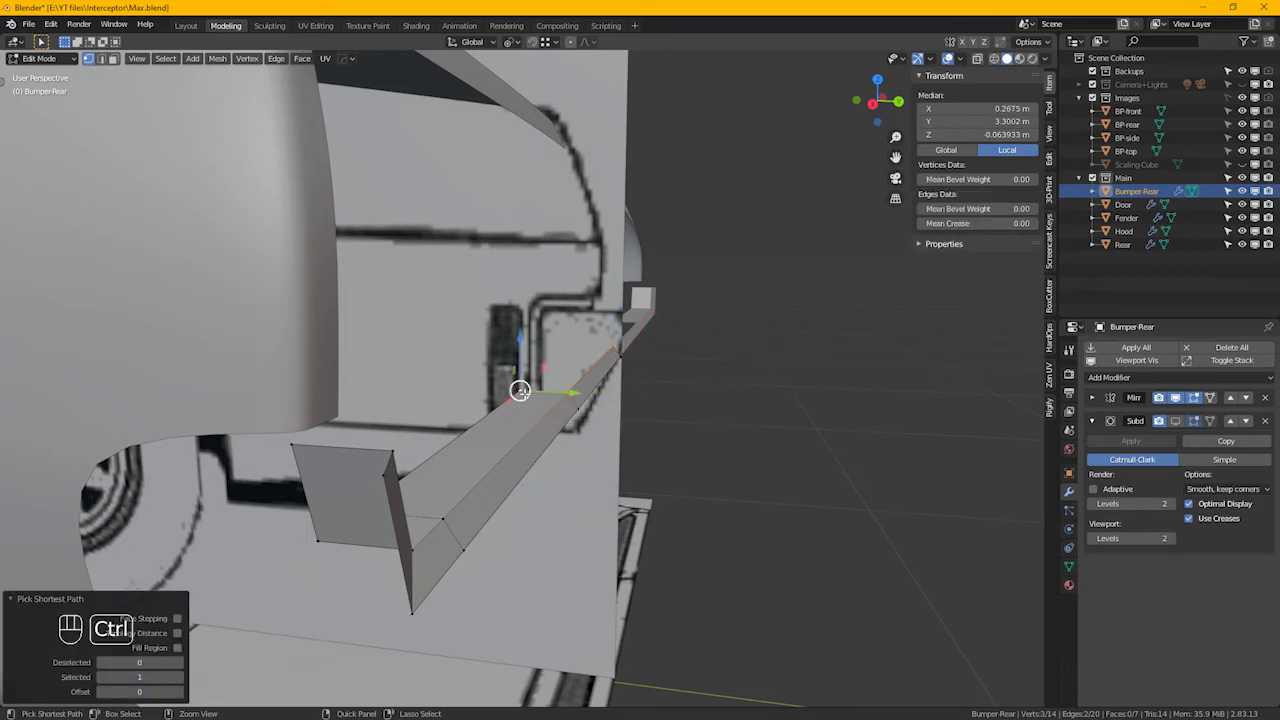
key("e")
key("z")
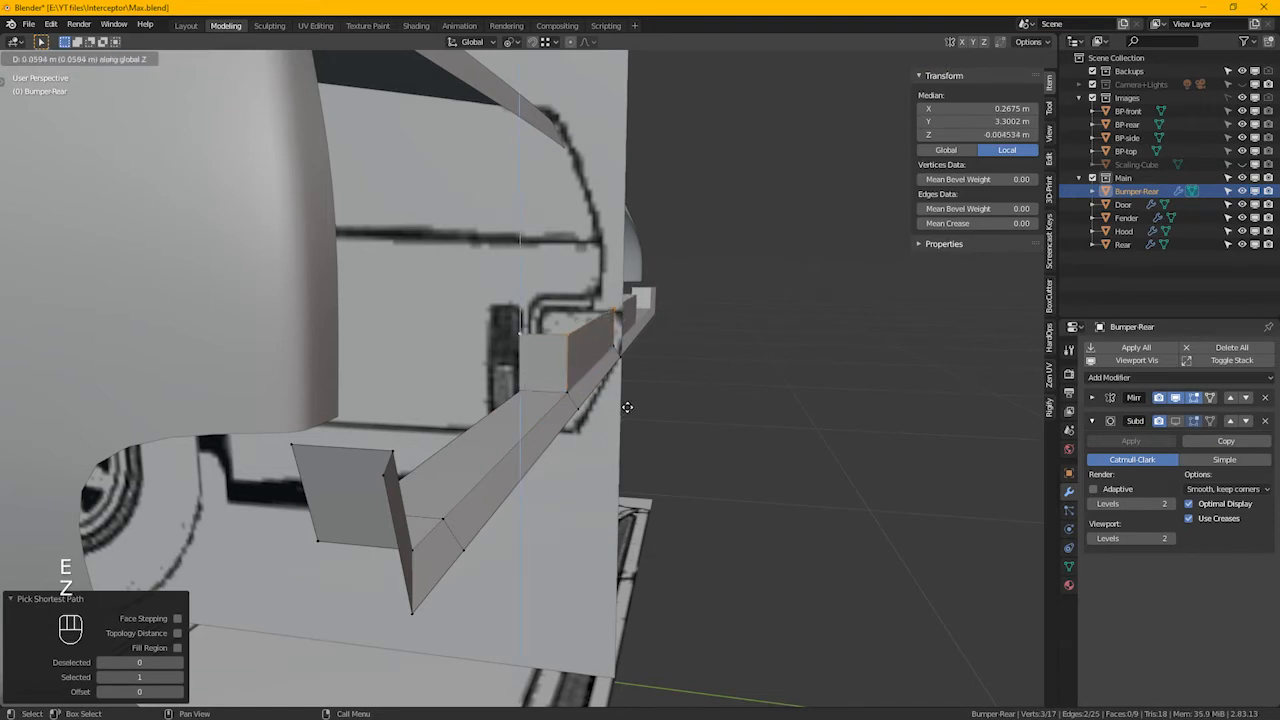
left_click(627, 407)
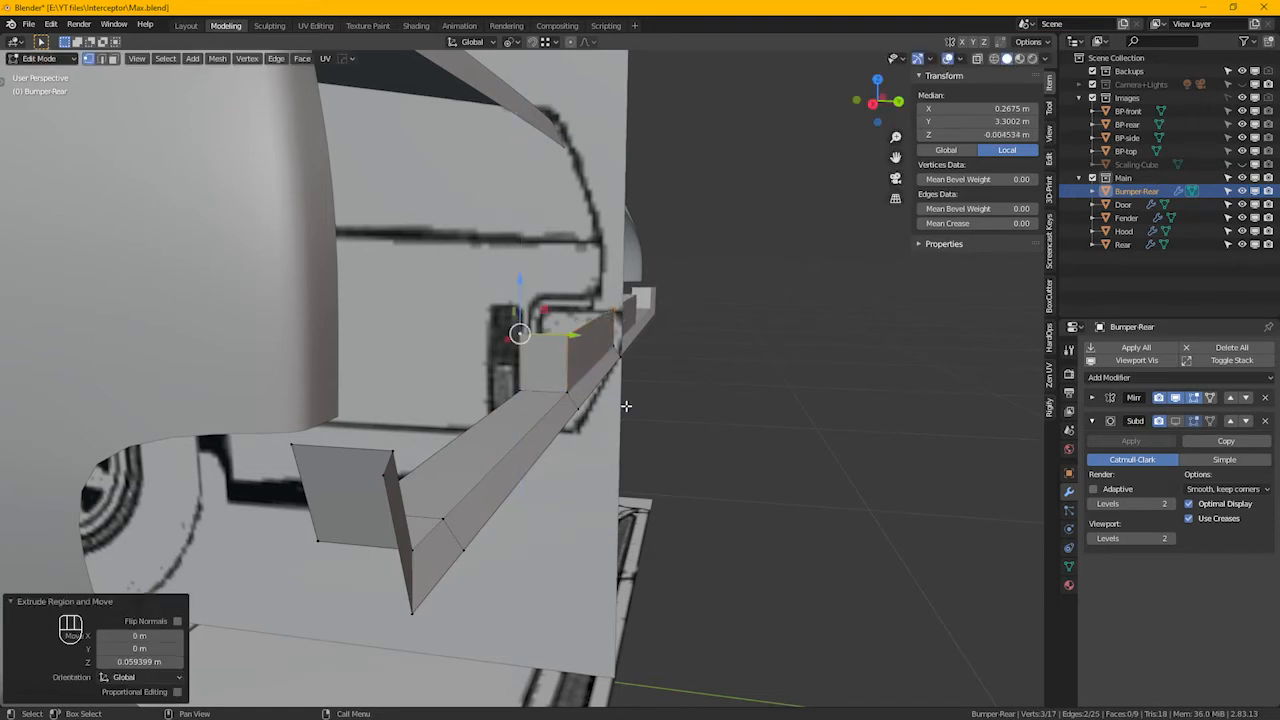
Extrude the top rear edge of the raised centre section about 0.05 m forward along Y
left_click(619, 313)
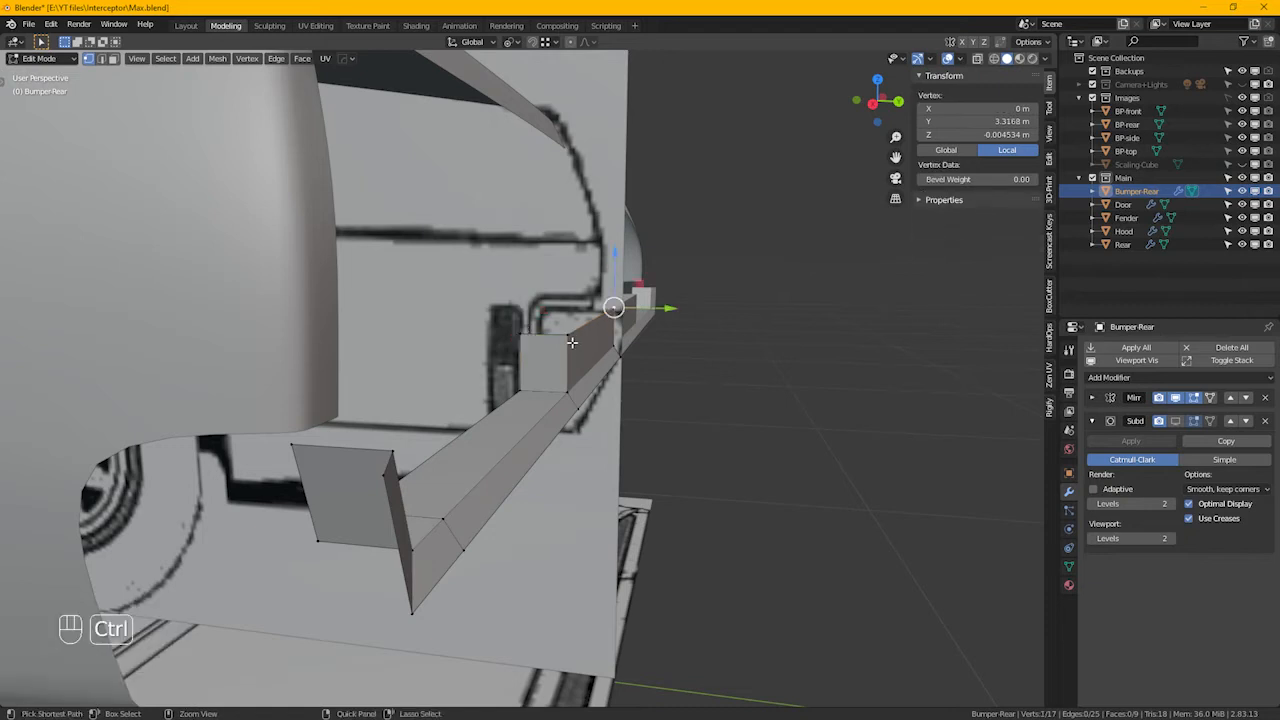
left_click(558, 368, "ctrl")
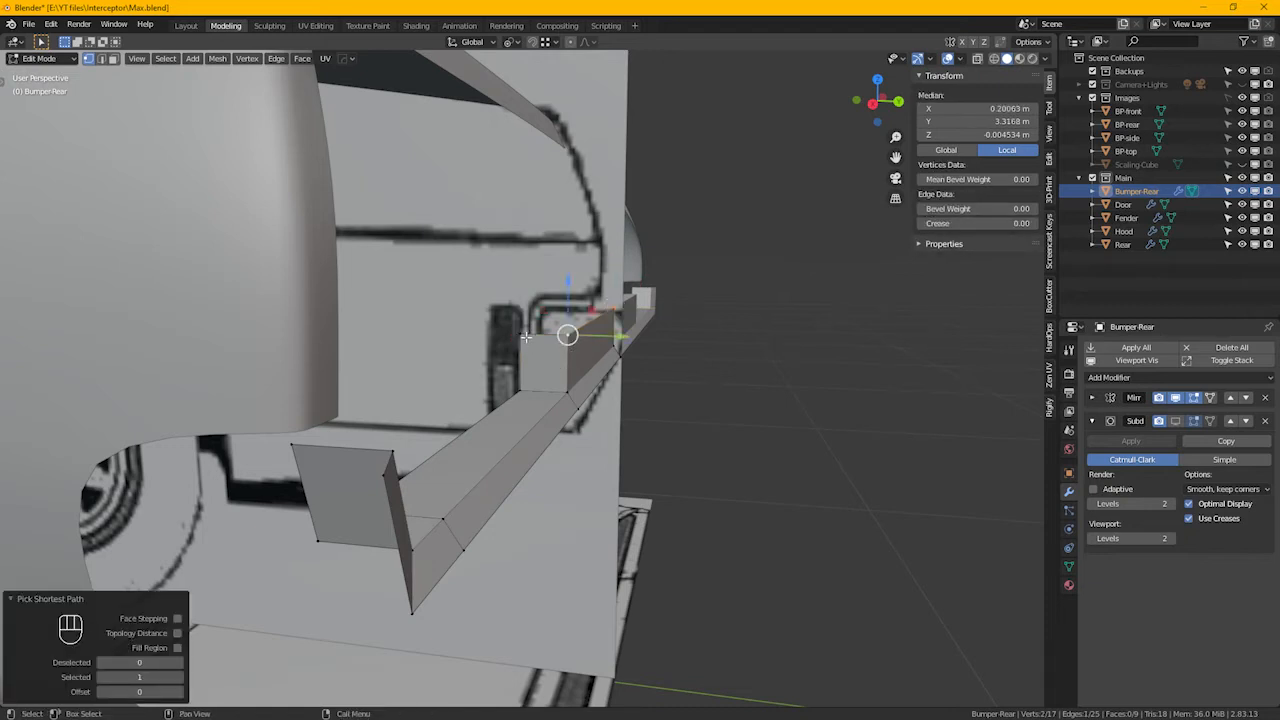
key("e")
key("ctrl")
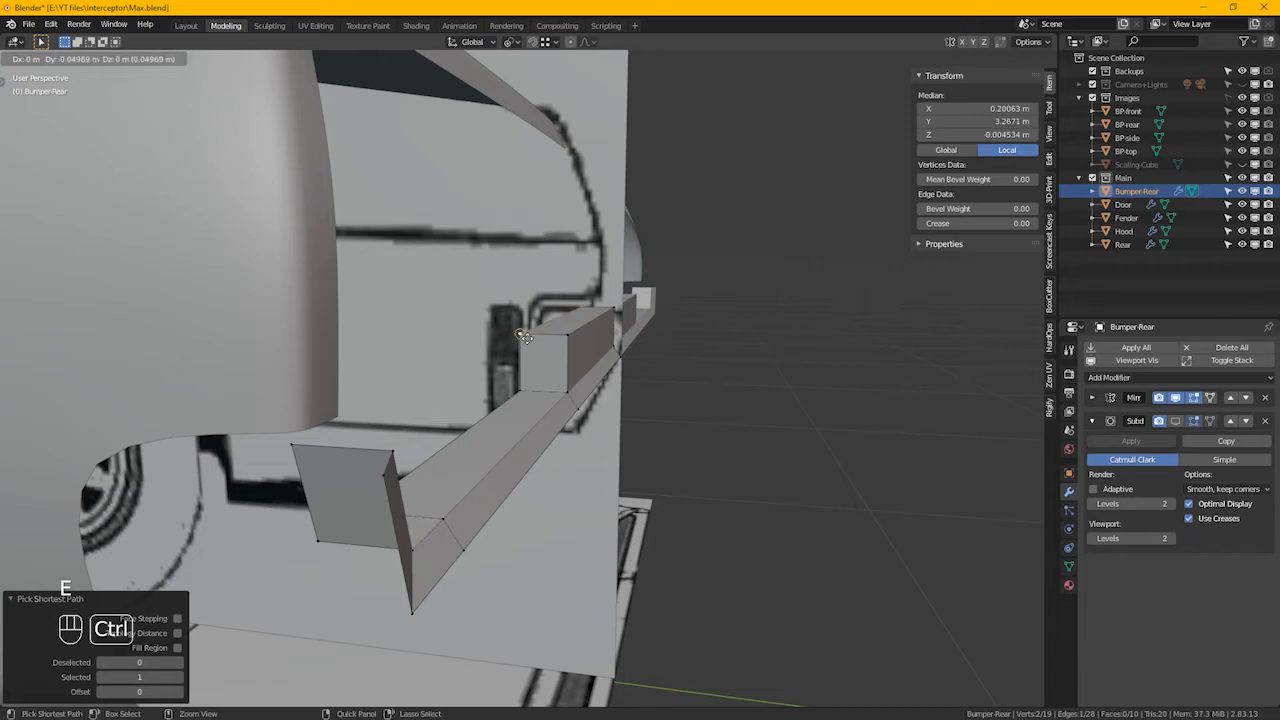
left_click(524, 338)
key("alt")
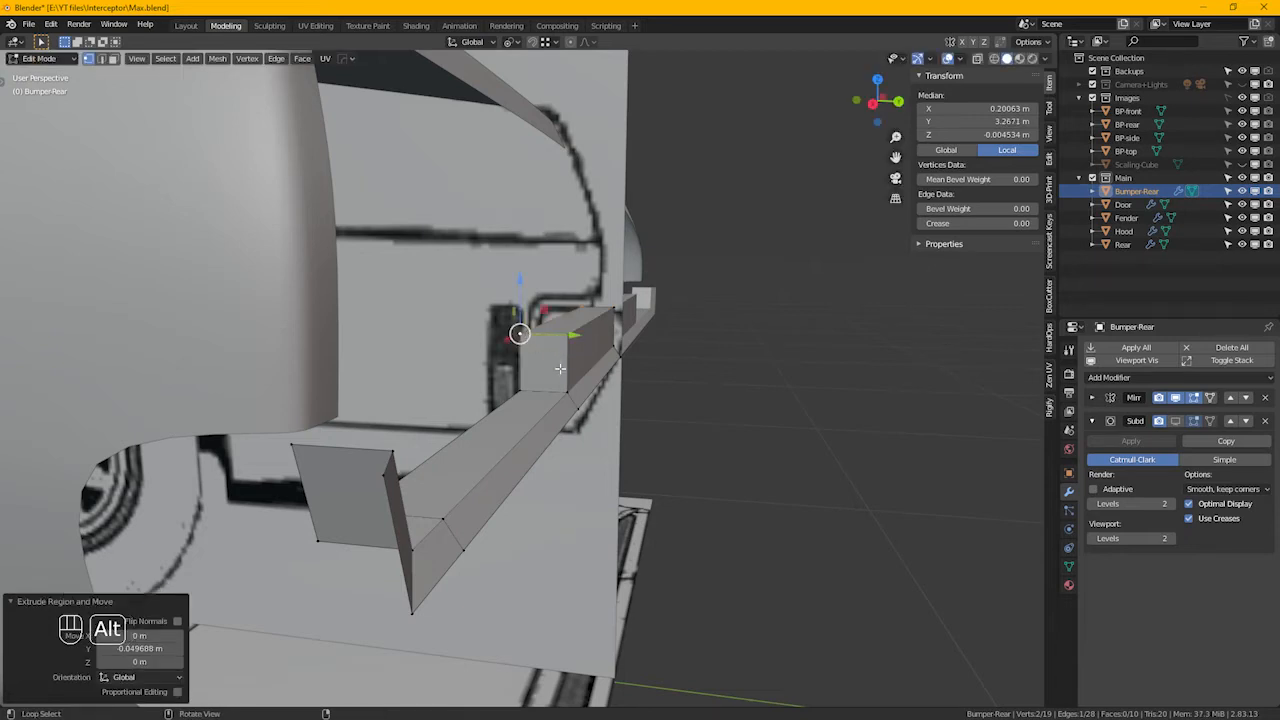
Merge the overlapping vertices at the raised section's front upper corner by distance
key("alt+z")
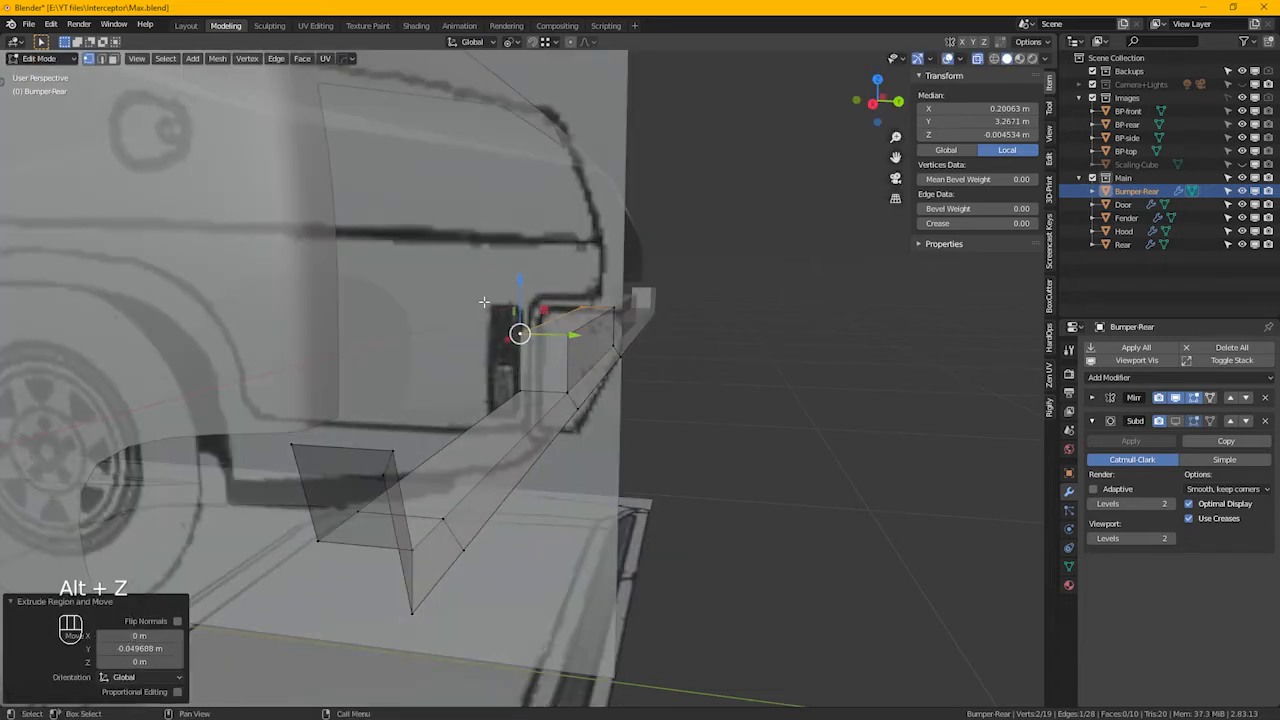
left_click_drag(469, 267, 530, 385)
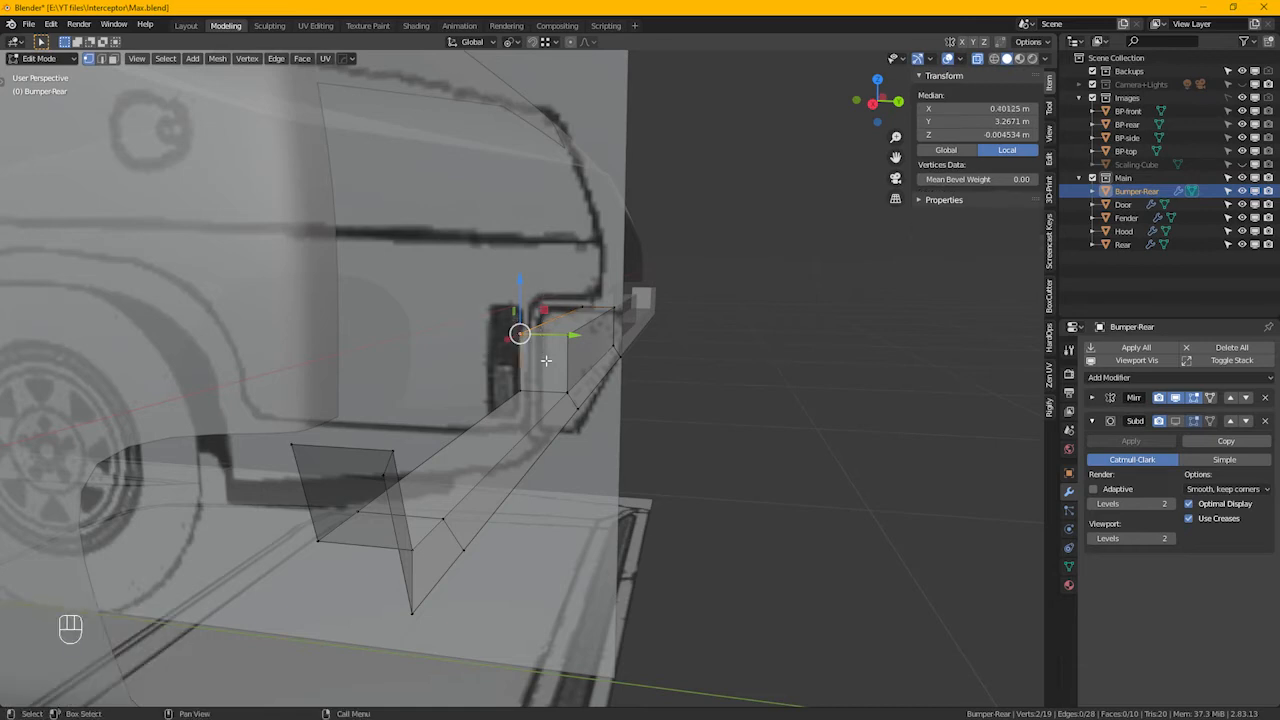
key("m")
left_click(537, 362)
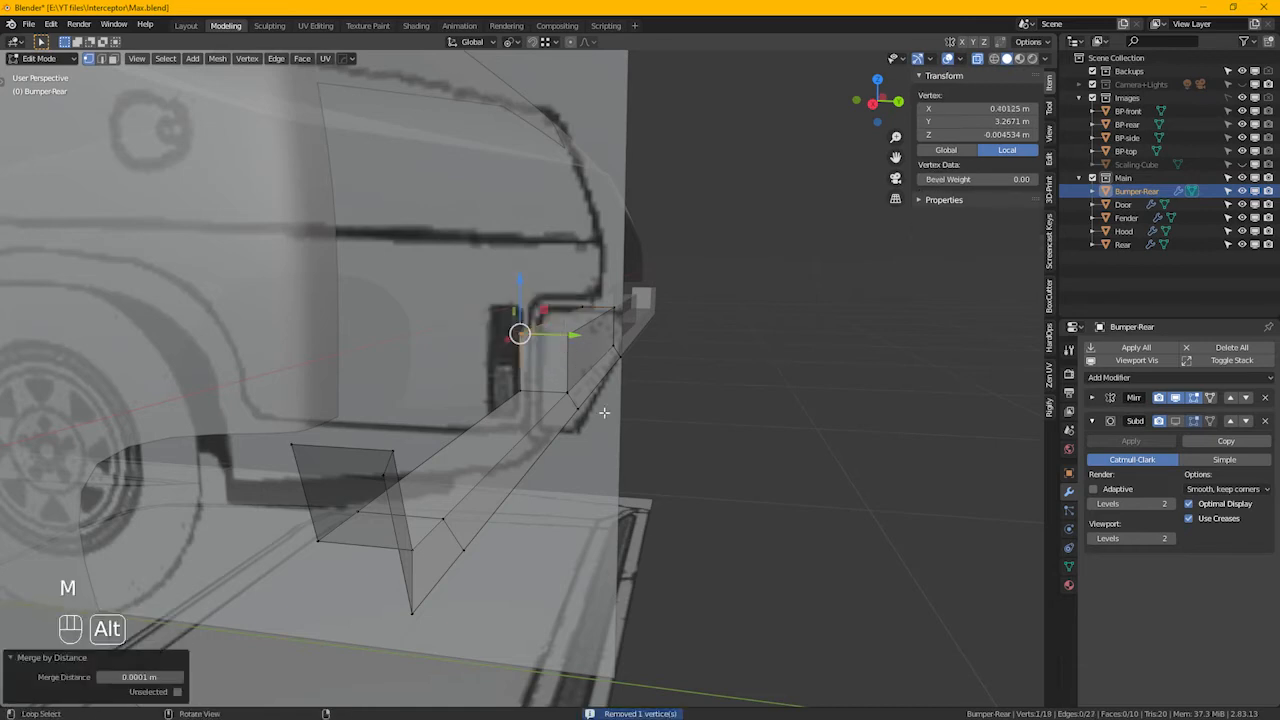
scroll(551, 423, "up", 5)
key("alt+z")
Extrude the bumper's lower edge chain about 0.127 m down along Z and 0.064 m forward along Y to match the side blueprint
left_click_drag(590, 425, 624, 381, "alt")
key("ctrl+KP_1")
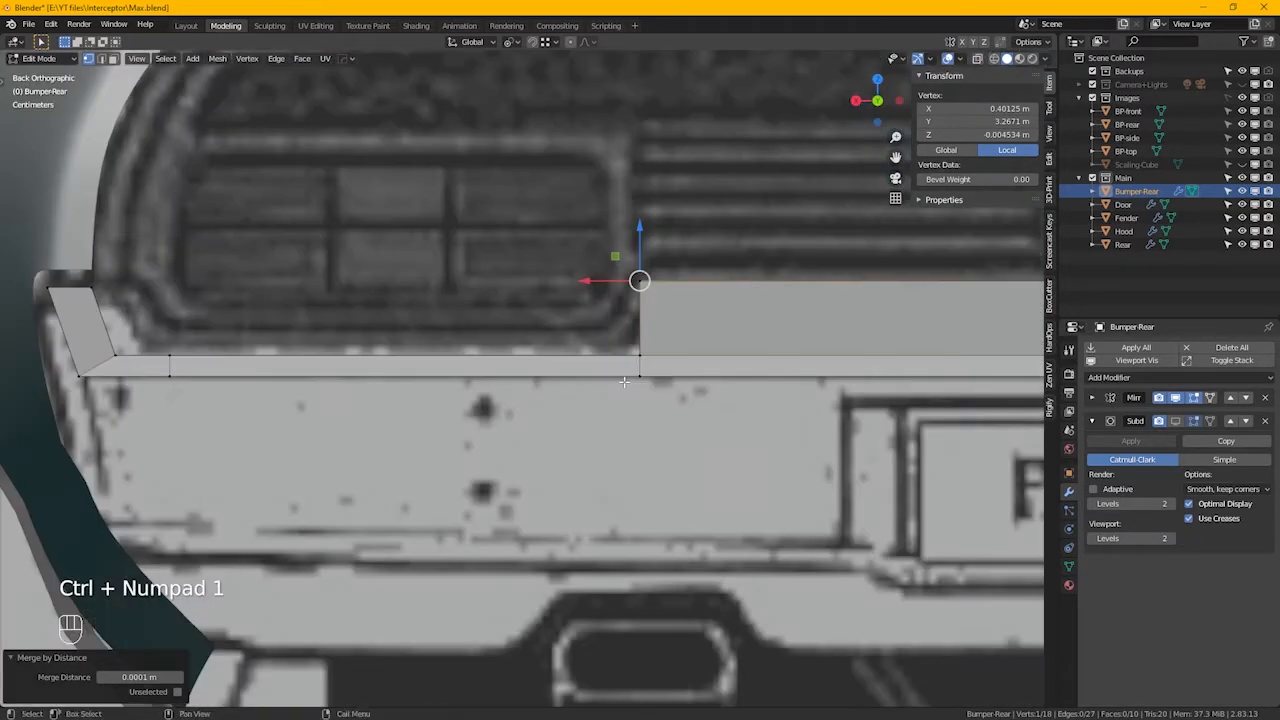
left_click(680, 383, "alt")
scroll(680, 383, "down", 5)
left_click_drag(680, 383, 560, 395, "alt")
left_click(508, 376, "ctrl")
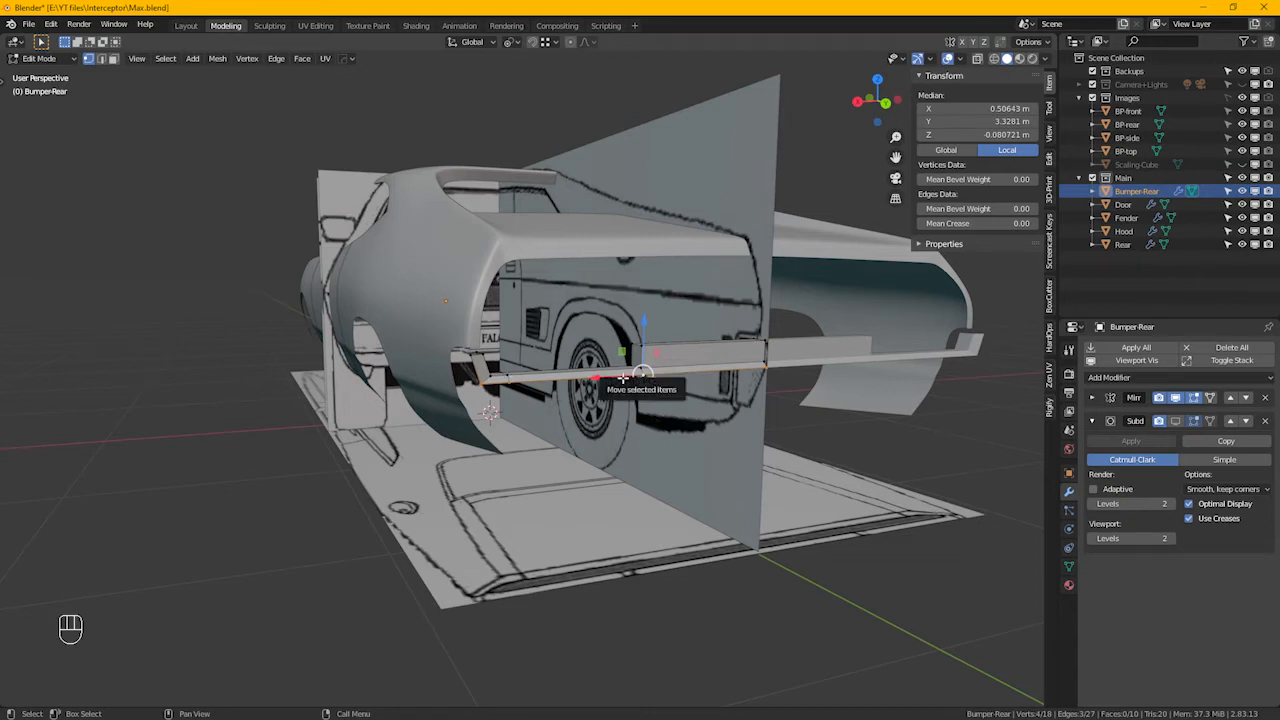
key("KP_3")
scroll(630, 360, "up", 3)
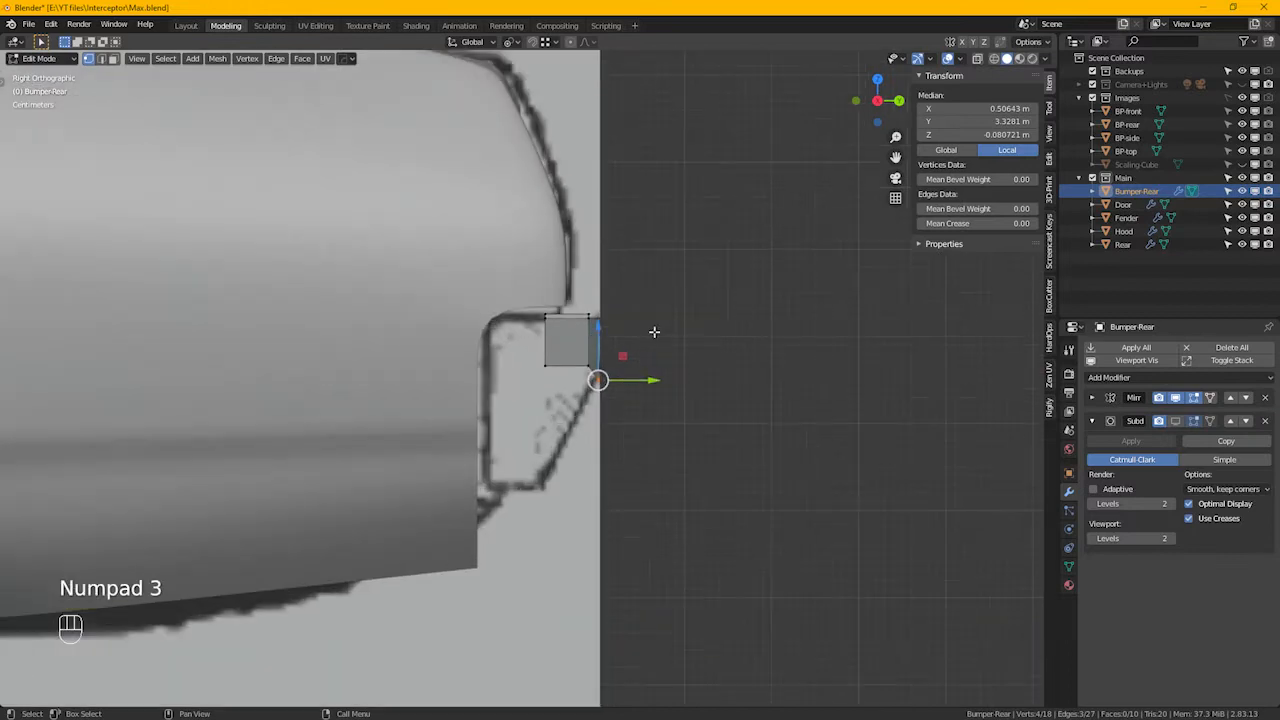
key("e")
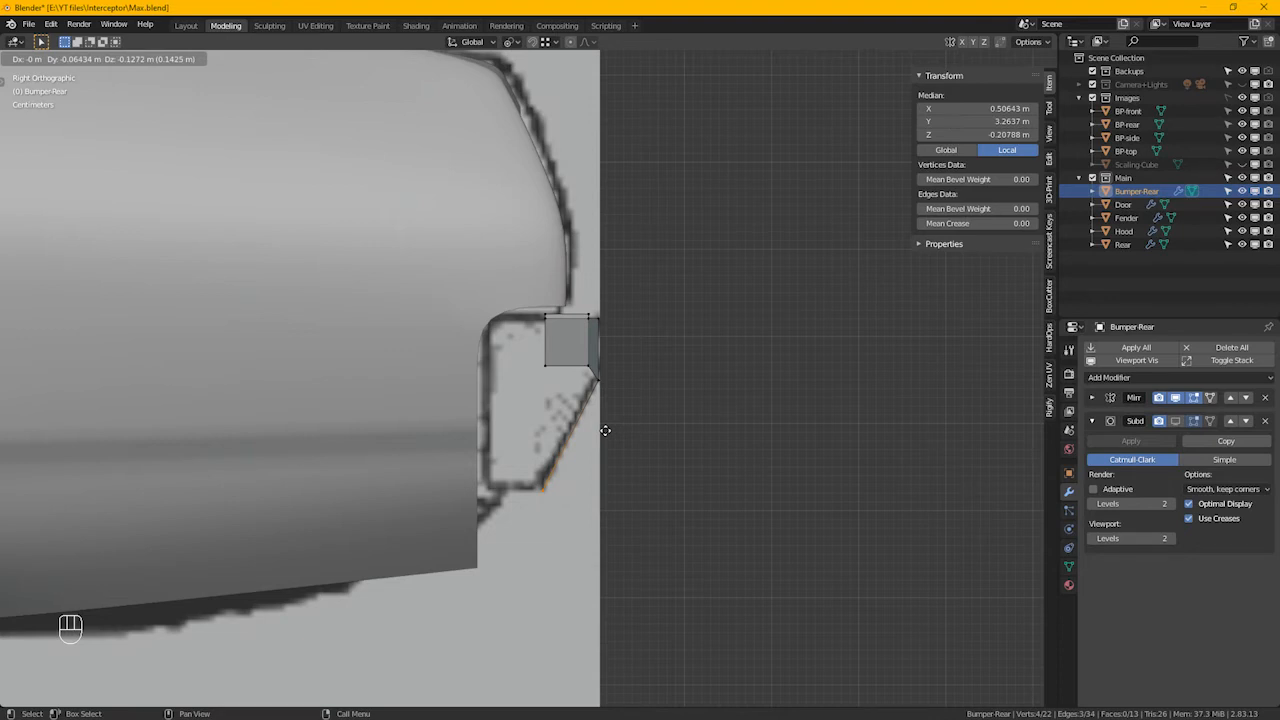
left_click(605, 430)
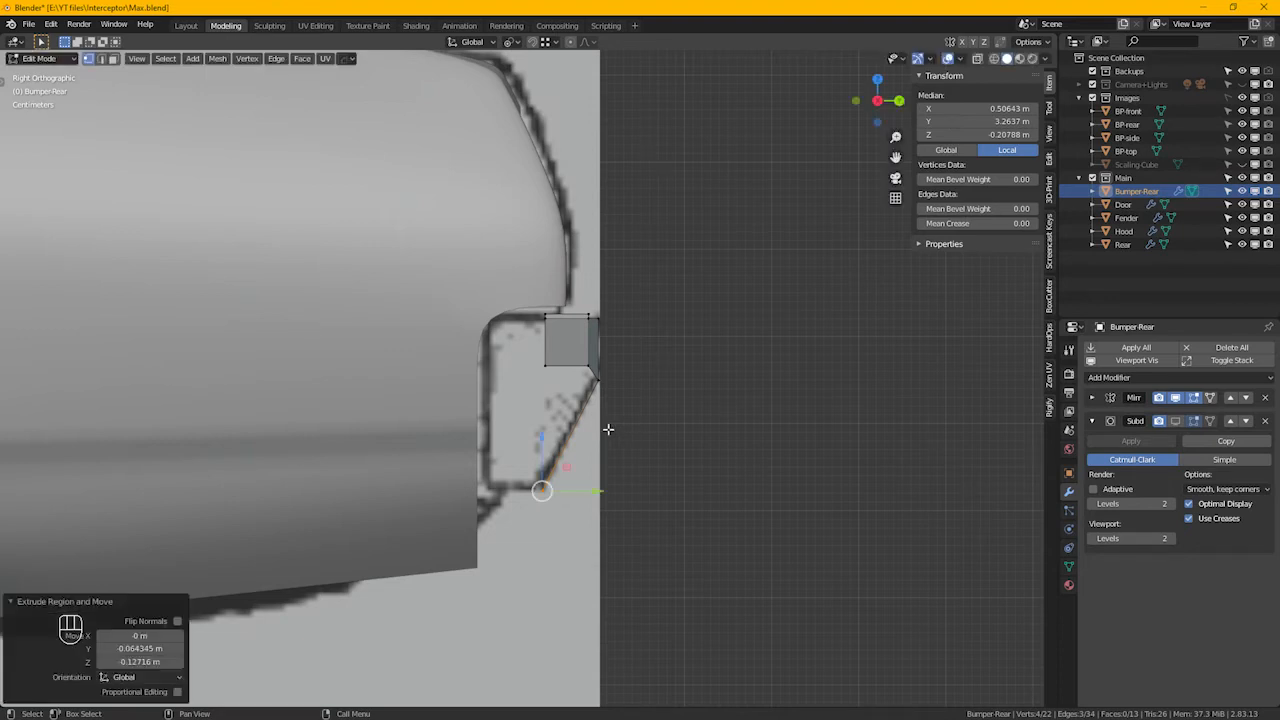
Extrude the upright edge at the bumper's outer end forward along Y to start the side panel
scroll(620, 431, "down", 3)
left_click_drag(620, 431, 575, 442, "alt")
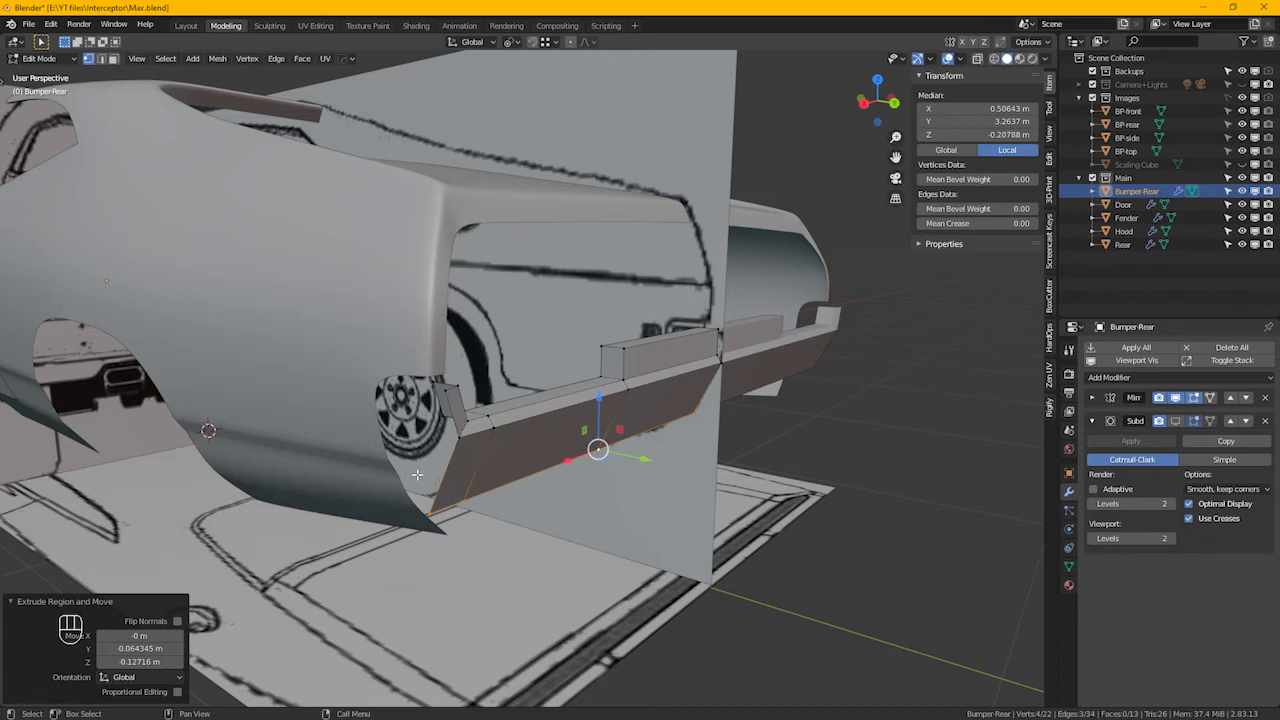
mouse_move(465, 443)
left_mouse_down("alt")
mouse_move(500, 445)
mouse_move(449, 428)
left_mouse_up("alt")
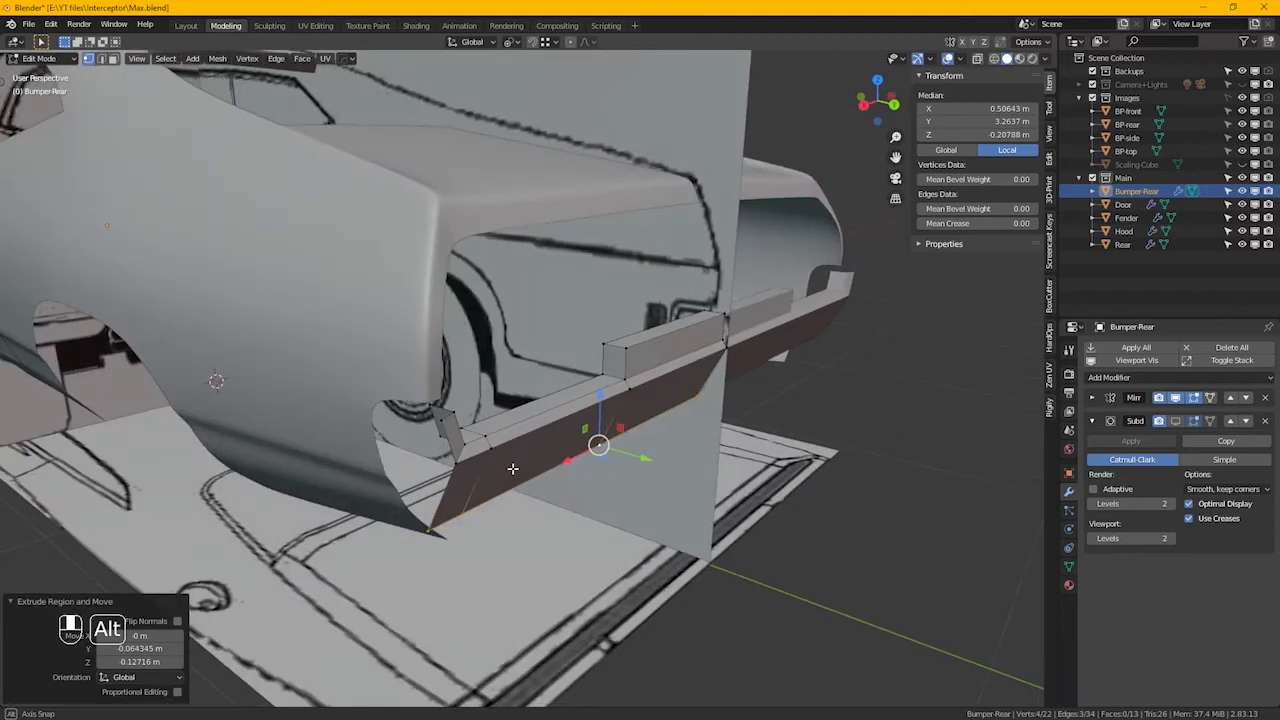
left_click(445, 426)
left_click(467, 505, "shift")
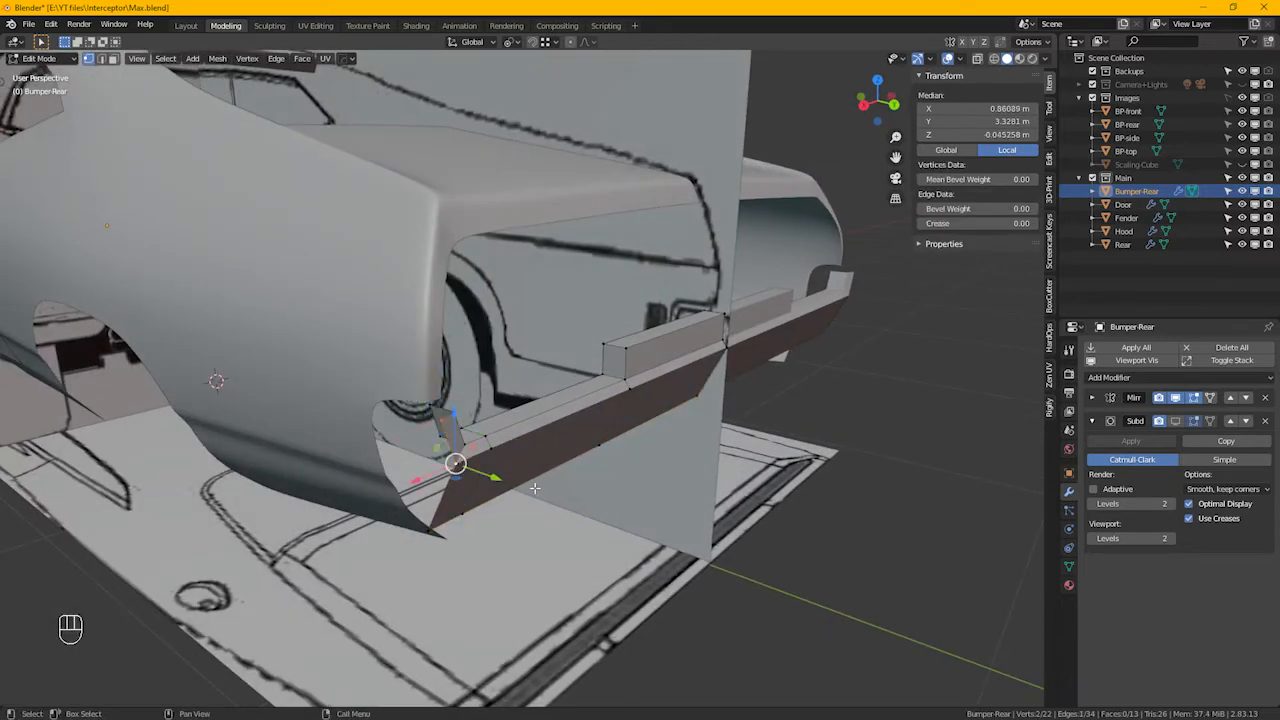
key("e")
key("y")
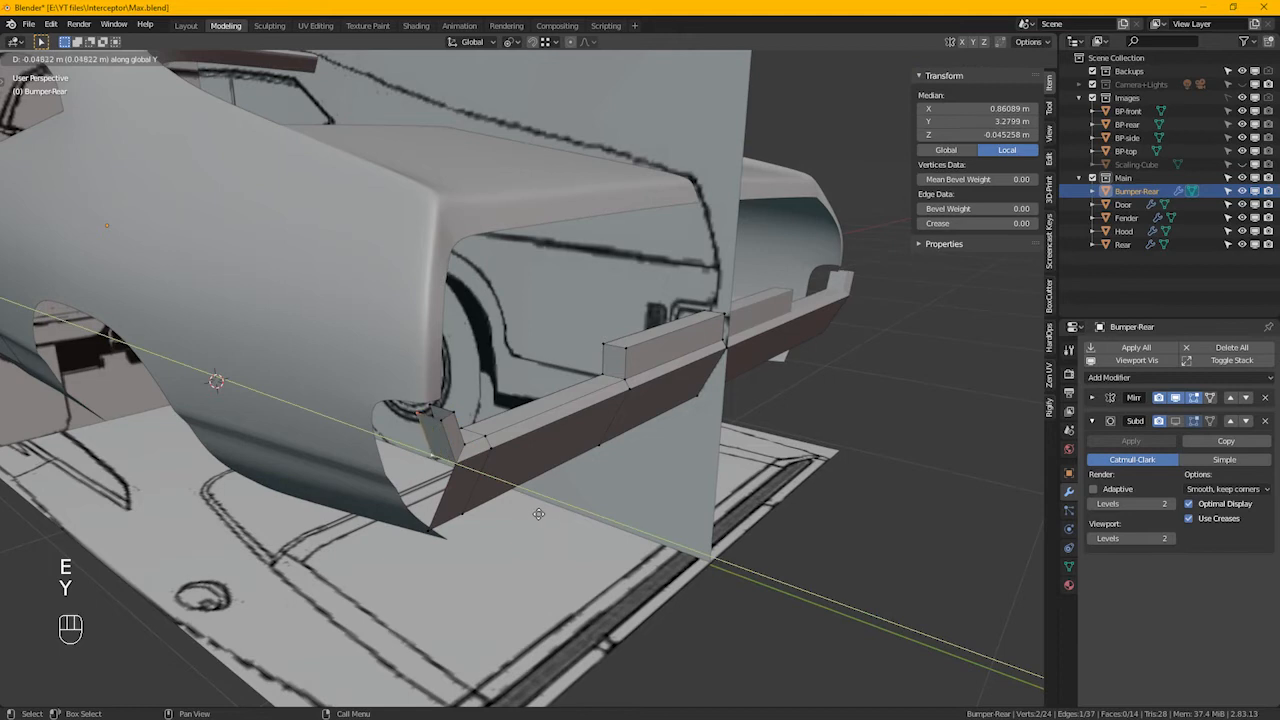
left_click(488, 498)
Bring the side panel's lower vertex onto the bumper's bottom outer corner and merge the overlapping vertices by distance
left_click_drag(488, 498, 342, 448, "alt")
left_click_drag(342, 448, 453, 512, "alt")
left_click(428, 443)
key("alt+z")
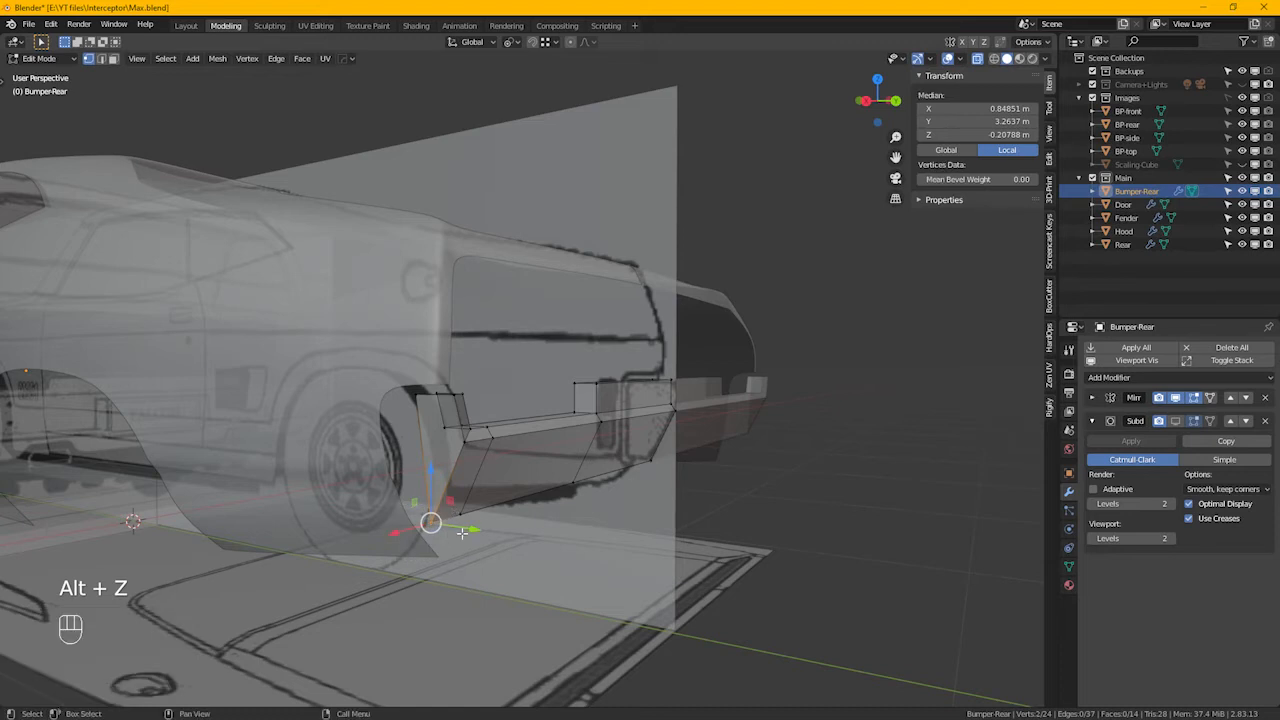
key("alt+z")
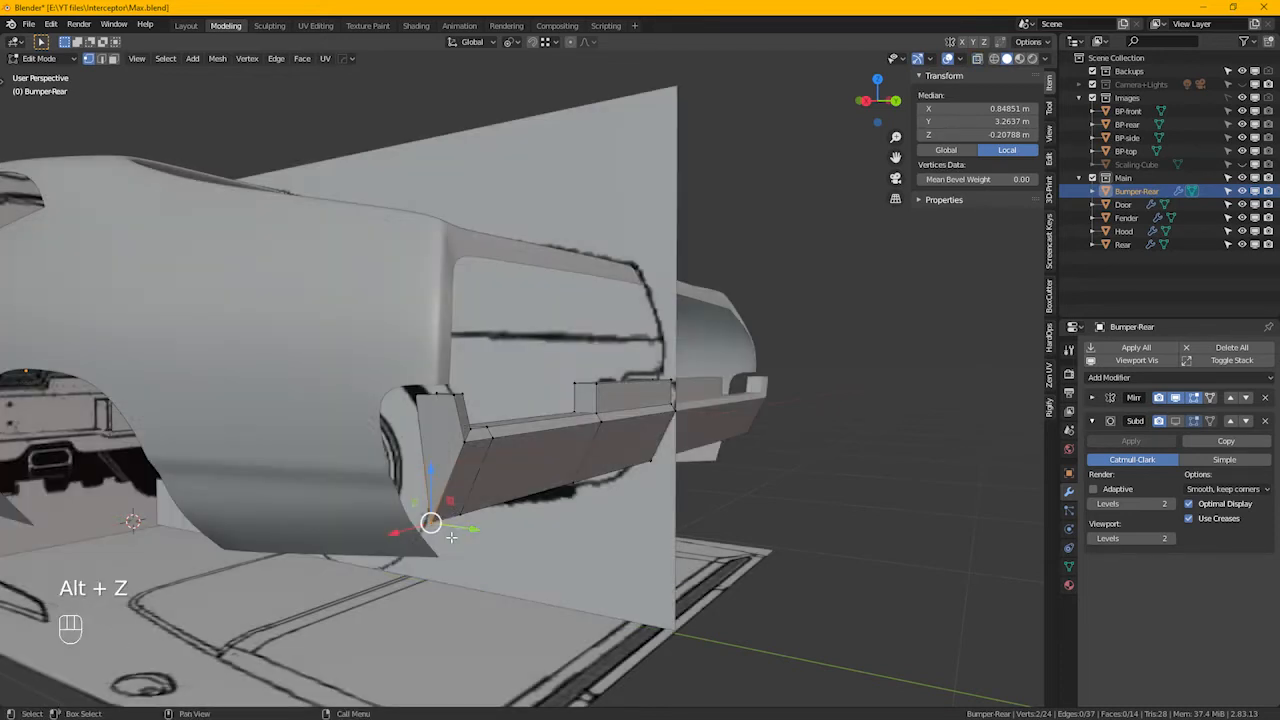
scroll(428, 523, "up", 3)
left_click_drag(436, 546, 376, 462)
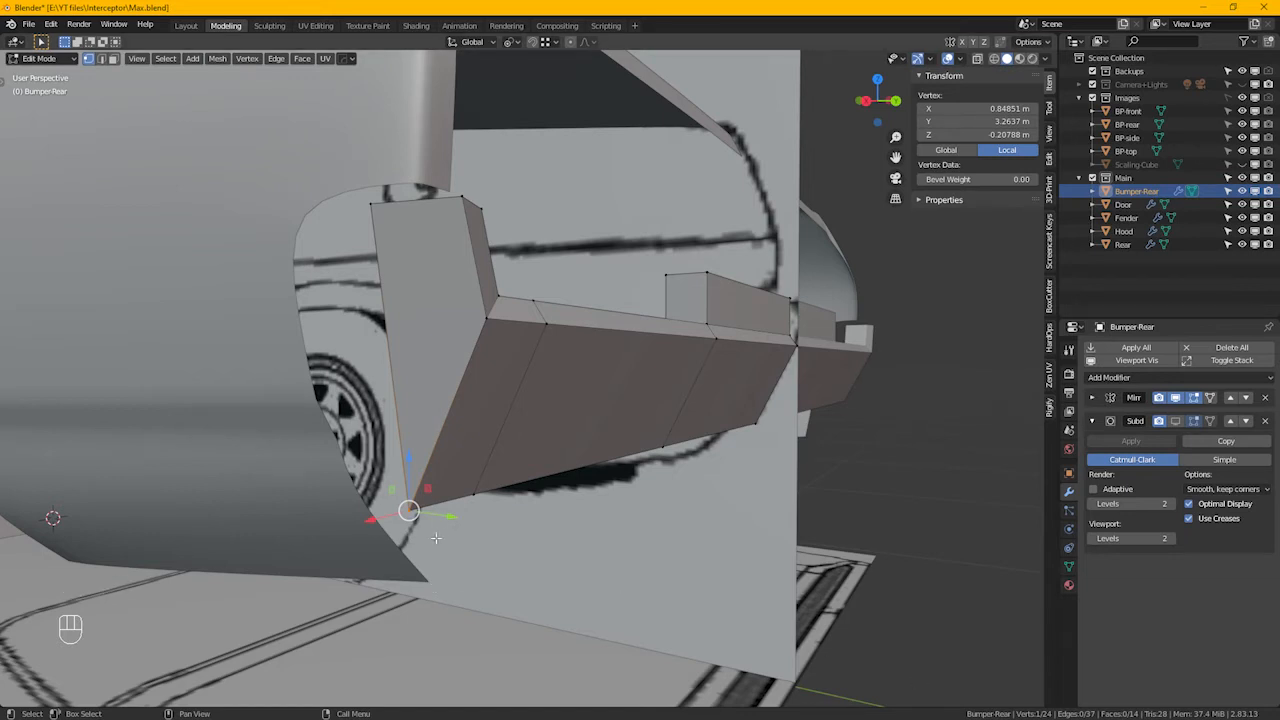
key("alt+z")
left_click_drag(440, 546, 365, 470)
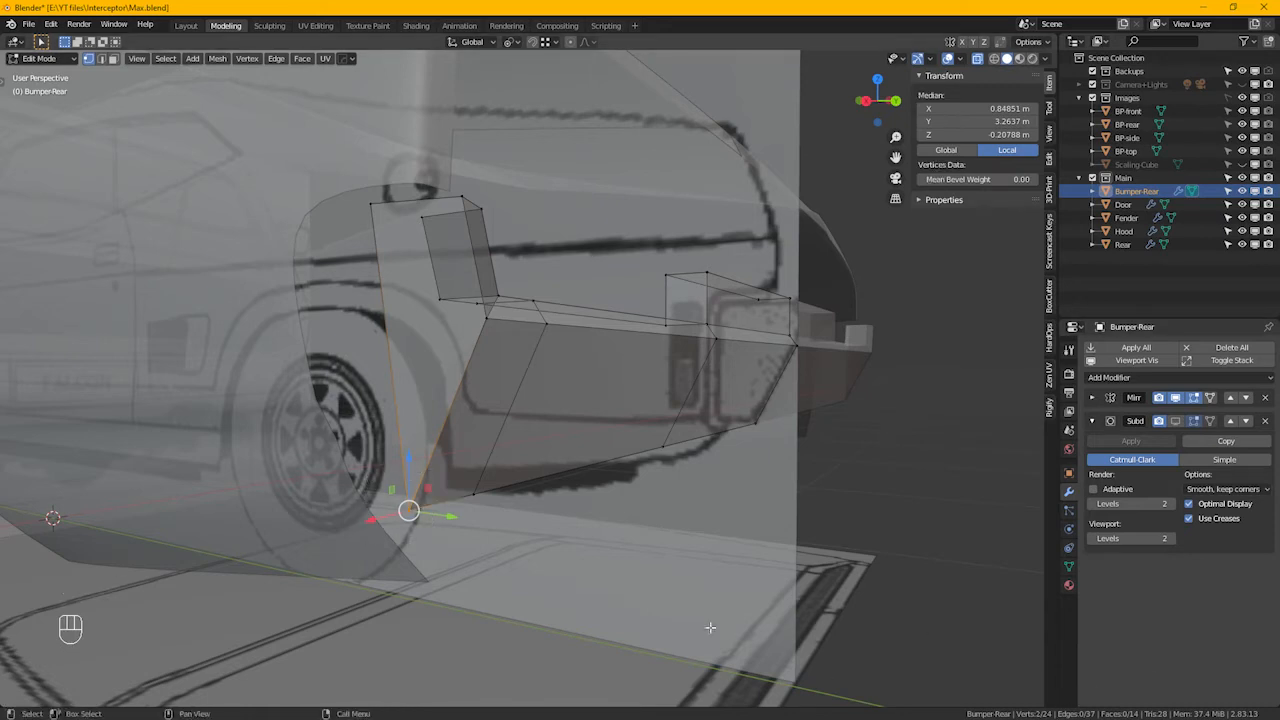
key("m")
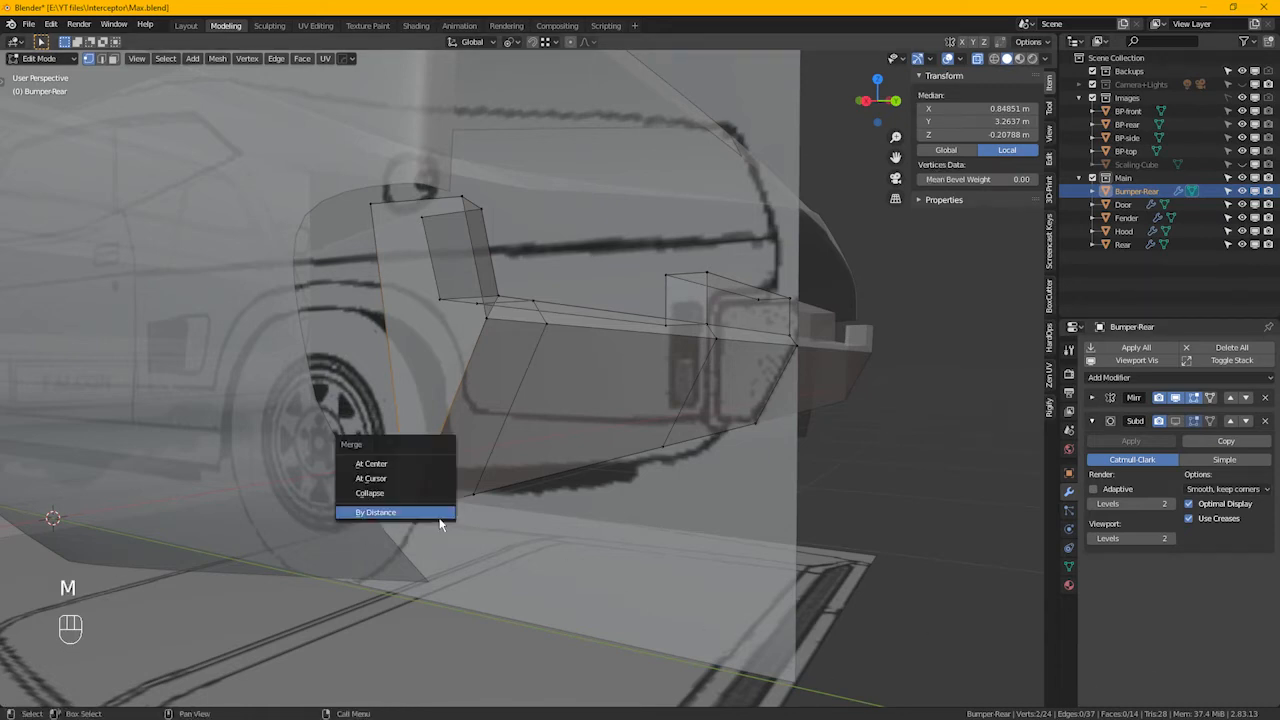
left_click(440, 520)
Extrude the edge chain along the side panel and the bumper's bottom about 0.056 m forward along Y
middle_click_drag(515, 425, 563, 483, "alt")
left_click(512, 465, "alt")
key("e")
key("y")
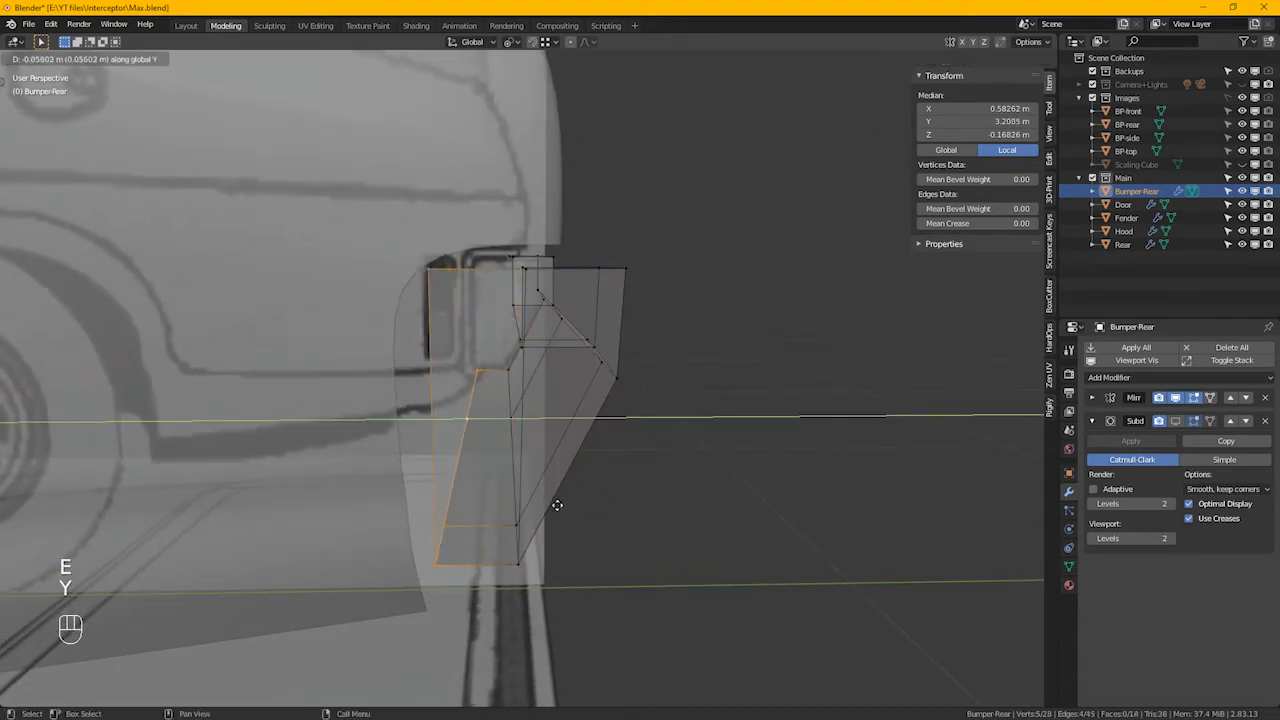
left_click(557, 505)
mouse_move(551, 506)
middle_mouse_down("alt")
mouse_move(560, 478)
mouse_move(425, 402)
mouse_move(294, 282)
mouse_move(370, 312)
mouse_move(328, 368)
middle_mouse_up("alt")
key("alt+z")
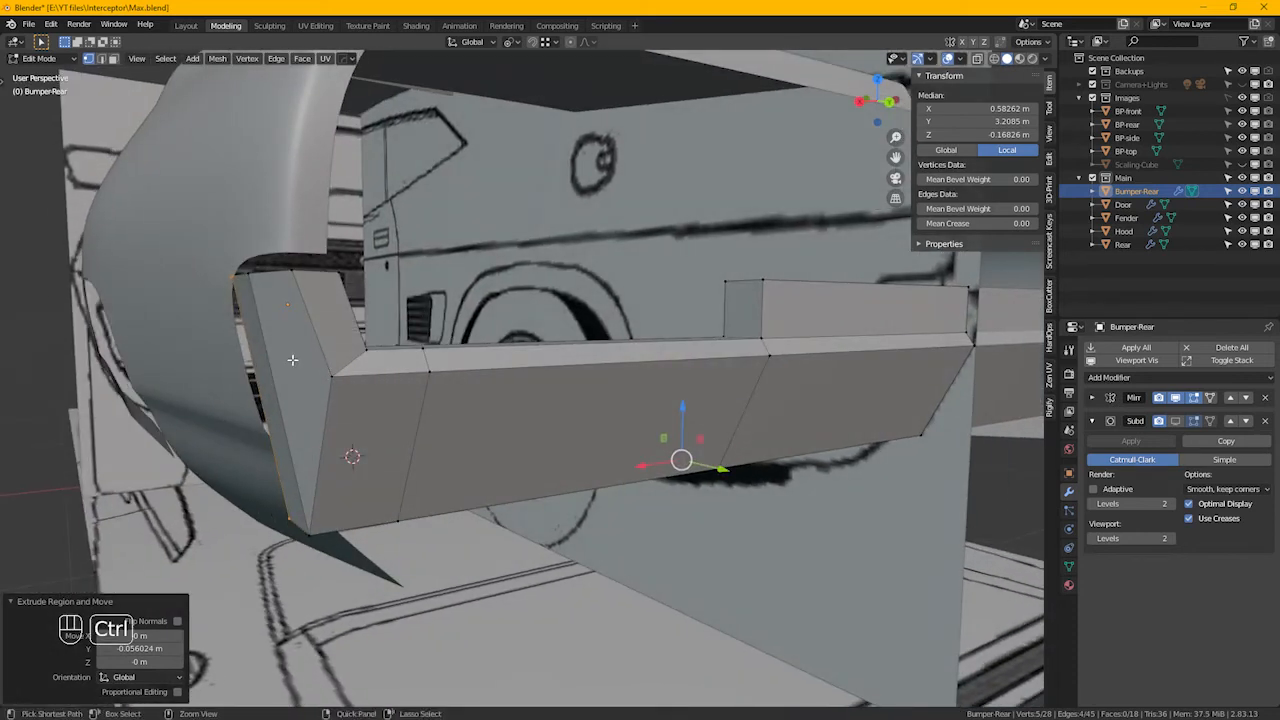
Add a centred loop cut across the bumper's outer end and move it about 0.004 m outward along X
key("ctrl+r")
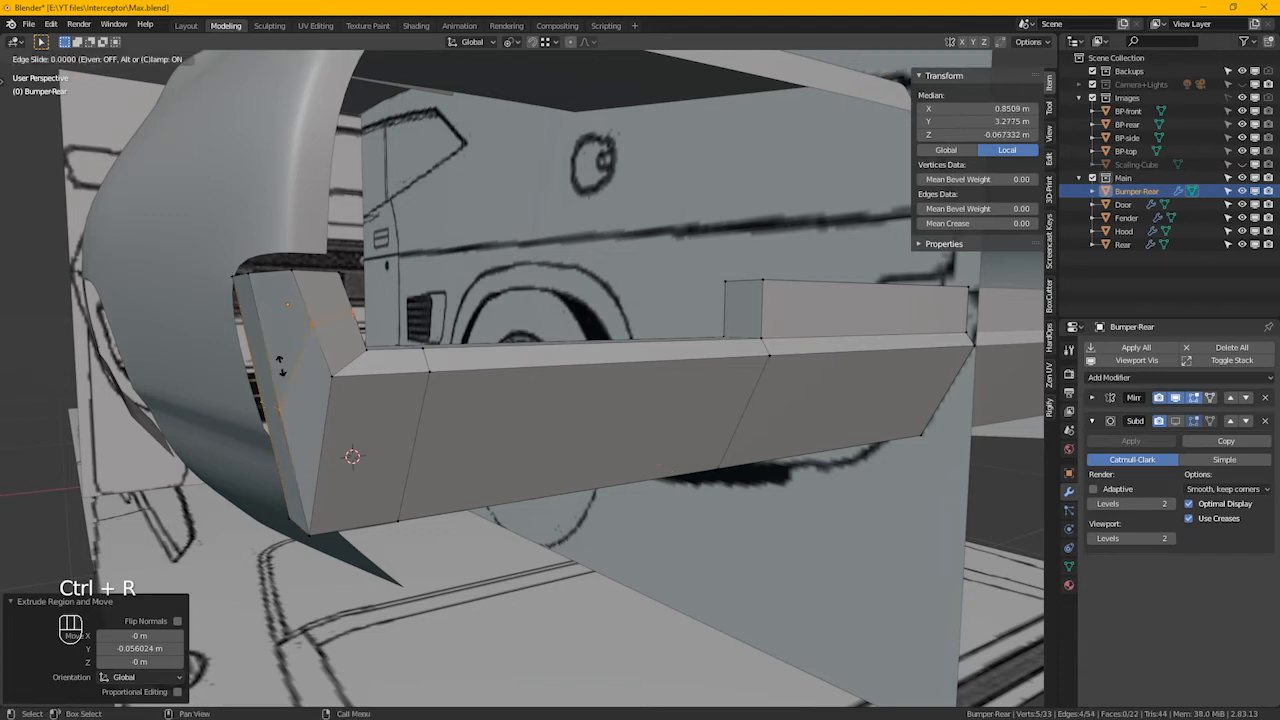
left_click(286, 370)
right_click(286, 370)
left_click_drag(260, 403, 244, 397)
middle_click_drag(322, 384, 285, 342, "alt")
left_click(285, 342, "alt")
left_click_drag(270, 343, 261, 344)
middle_click_drag(261, 344, 316, 330, "alt")
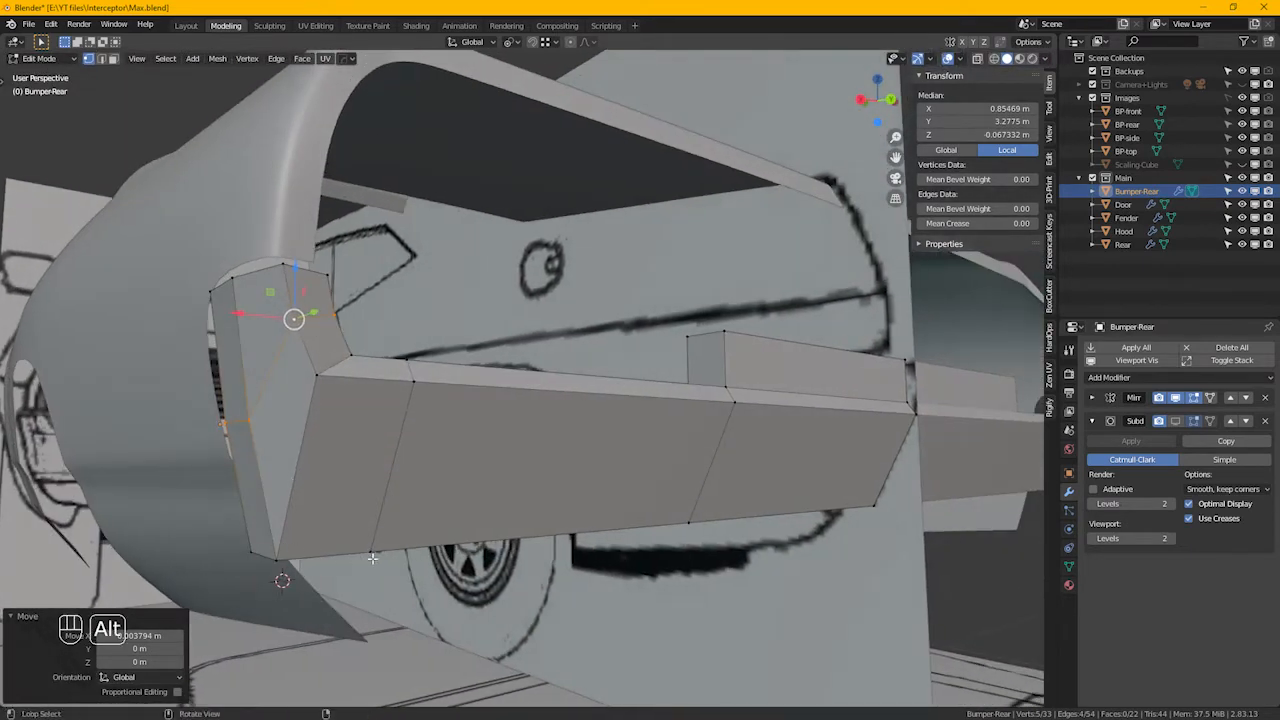
Move the bottom outer corner vertices inward along X to taper the bumper's lower end
key("alt+z")
left_click_drag(417, 596, 240, 516)
key("alt+z")
middle_click_drag(396, 540, 354, 467, "alt")
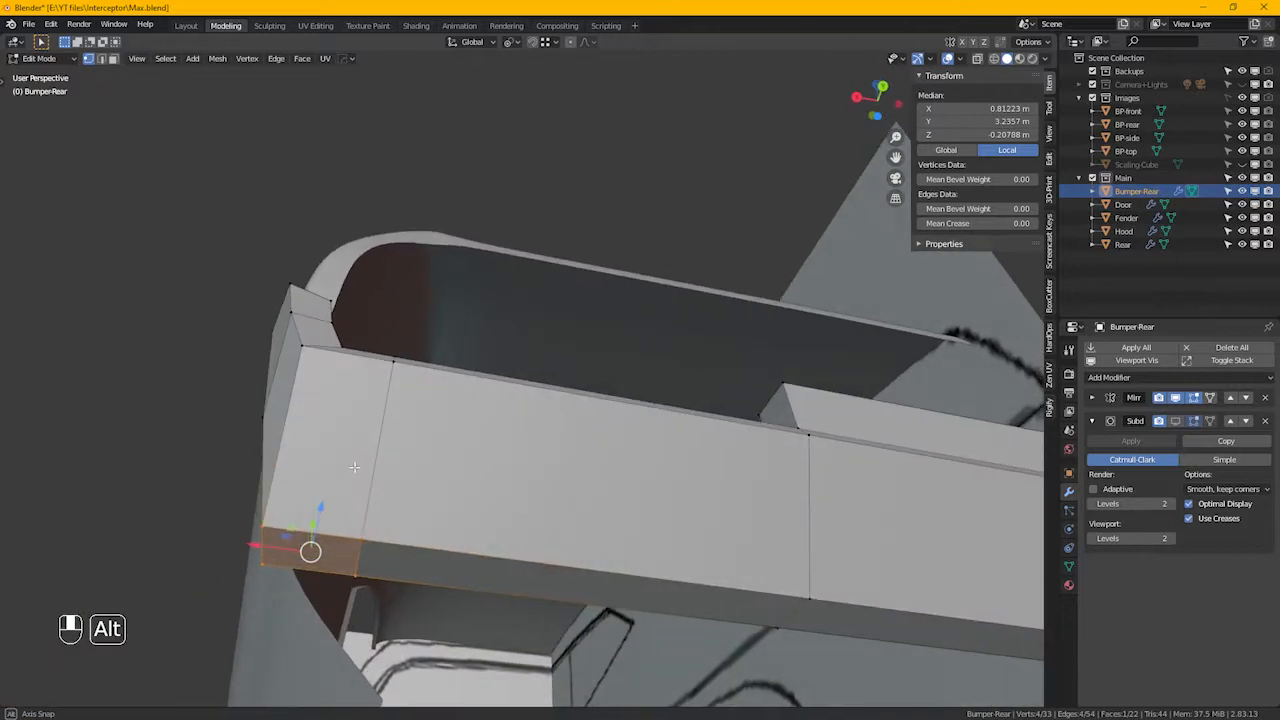
key("ctrl+KP_1")
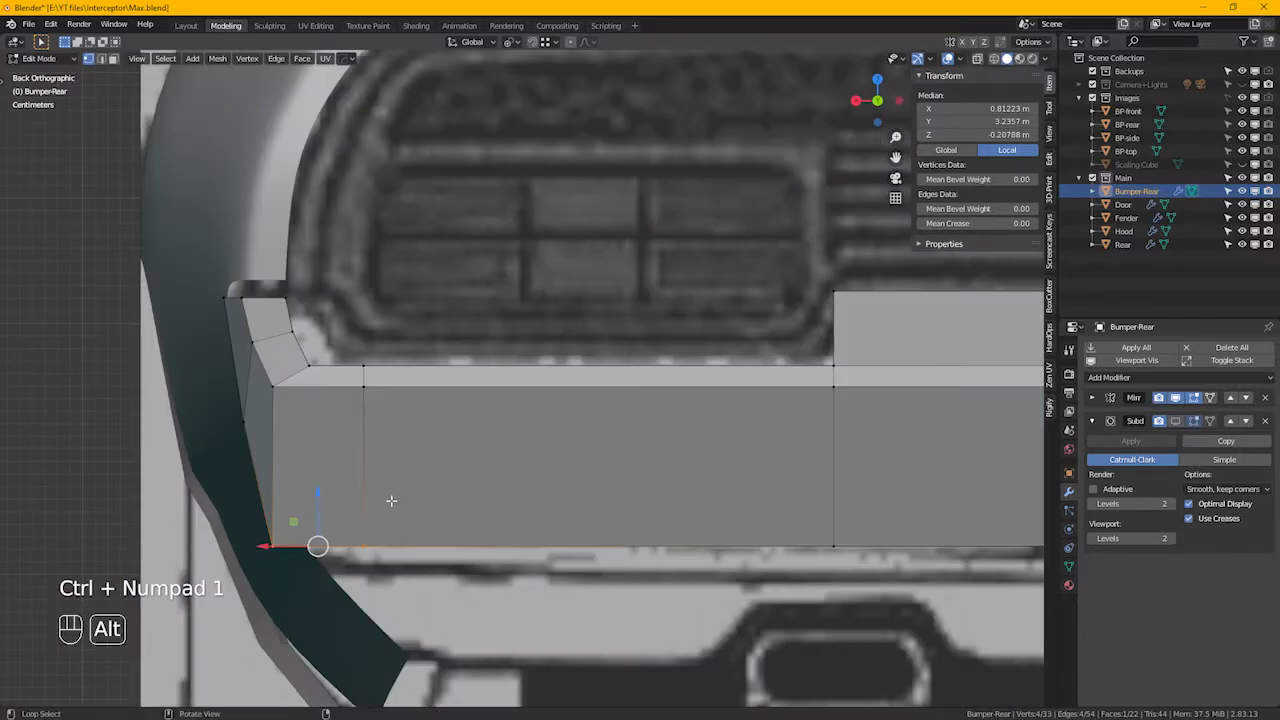
key("alt+z")
left_click_drag(299, 554, 336, 561)
key("alt+z")
Leave mesh editing and apply Shade Smooth to the rear bumper
key("Tab")
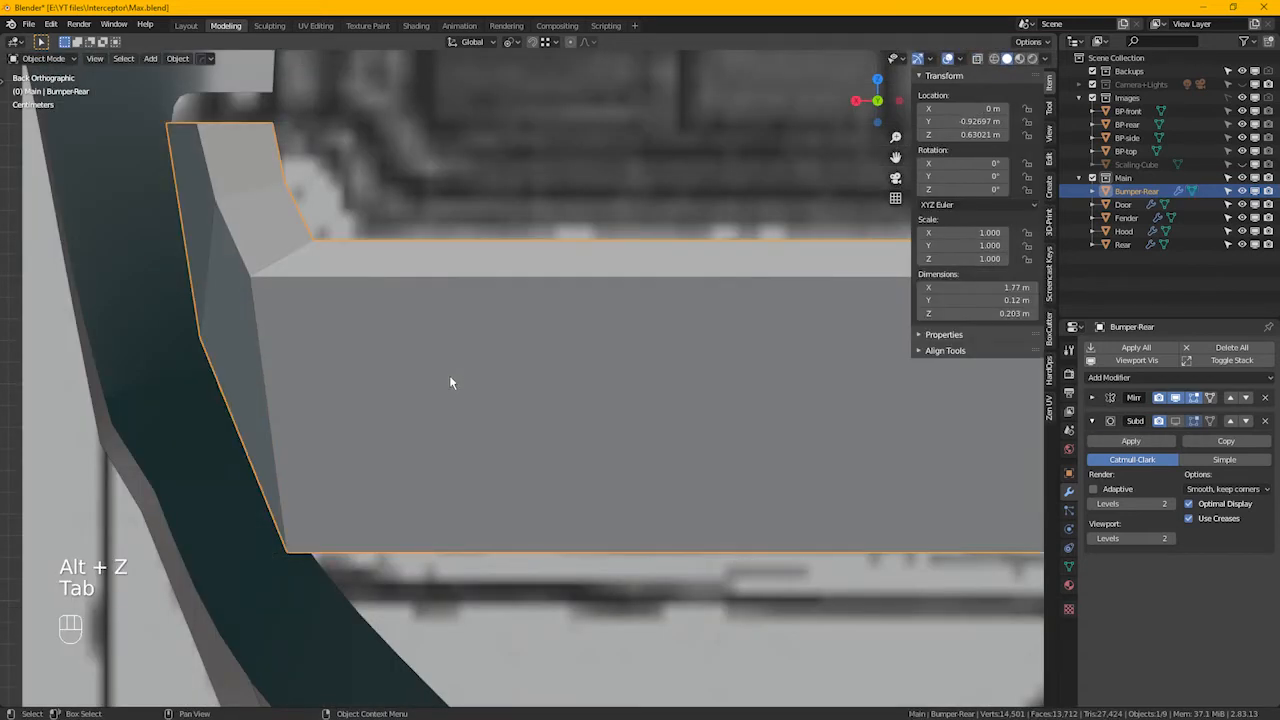
right_click(338, 285)
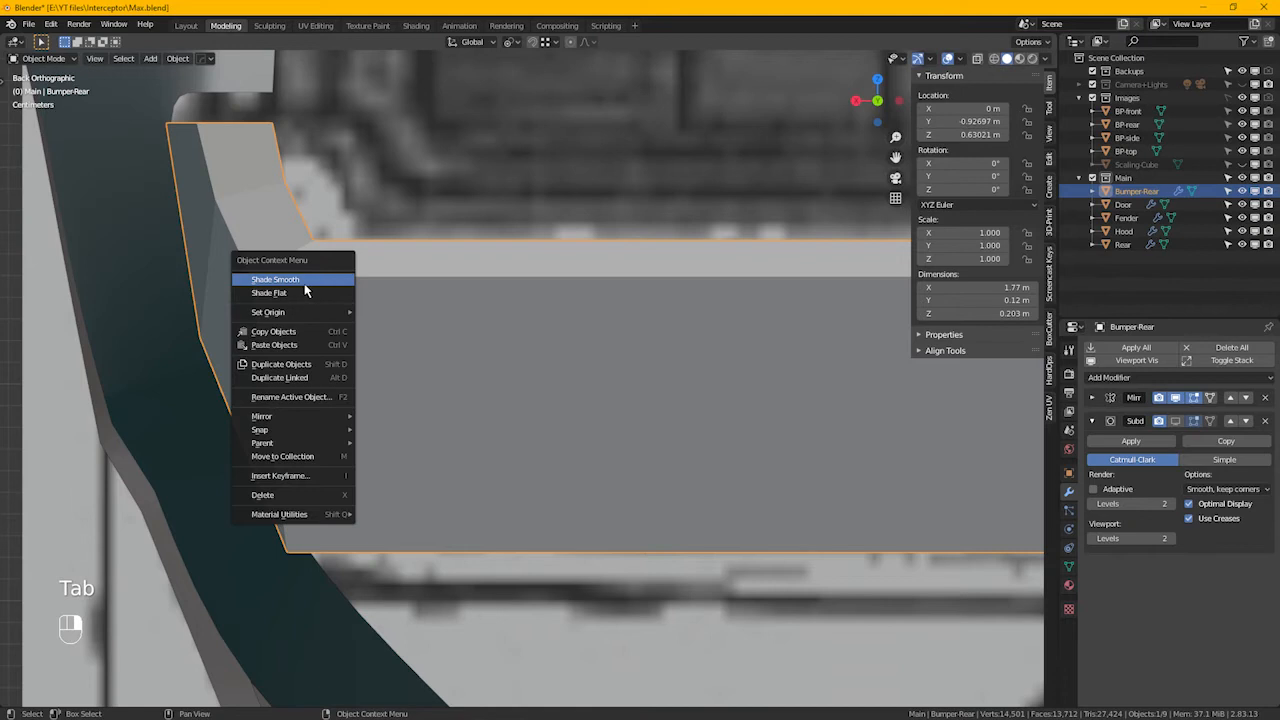
left_click(305, 283)
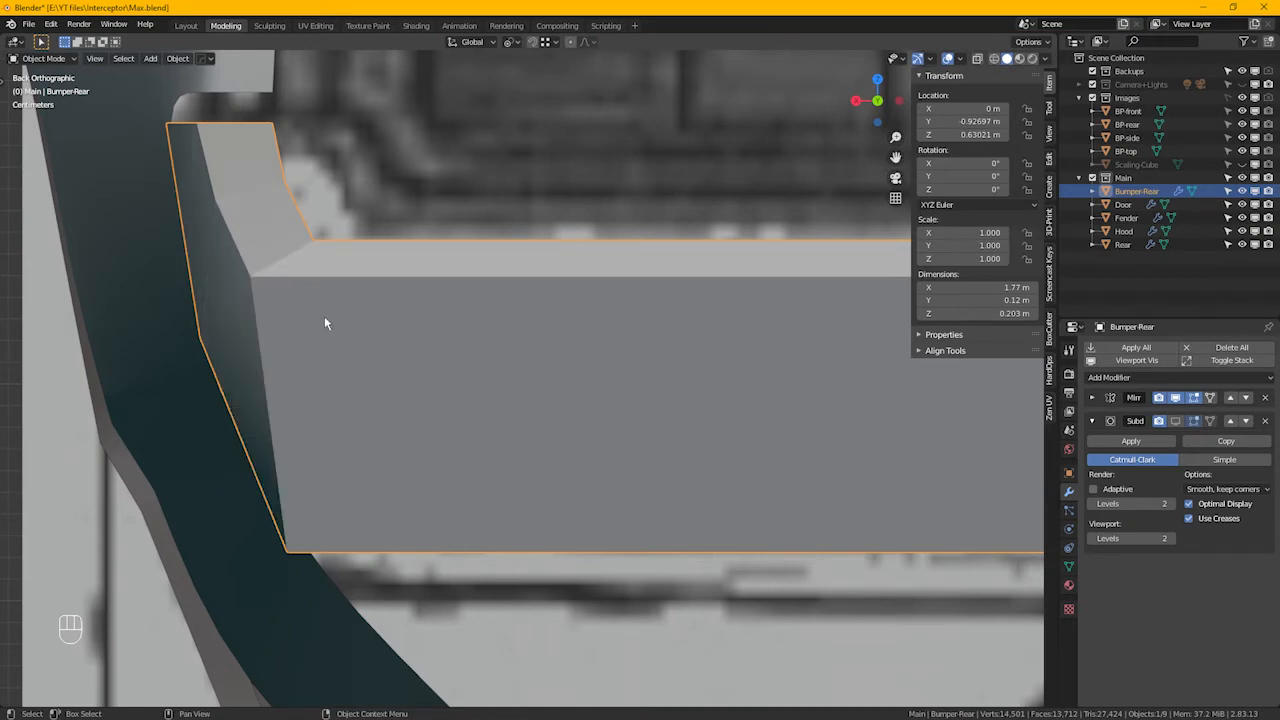
scroll(324, 323, "down", 4)
scroll(429, 383, "up", 2)
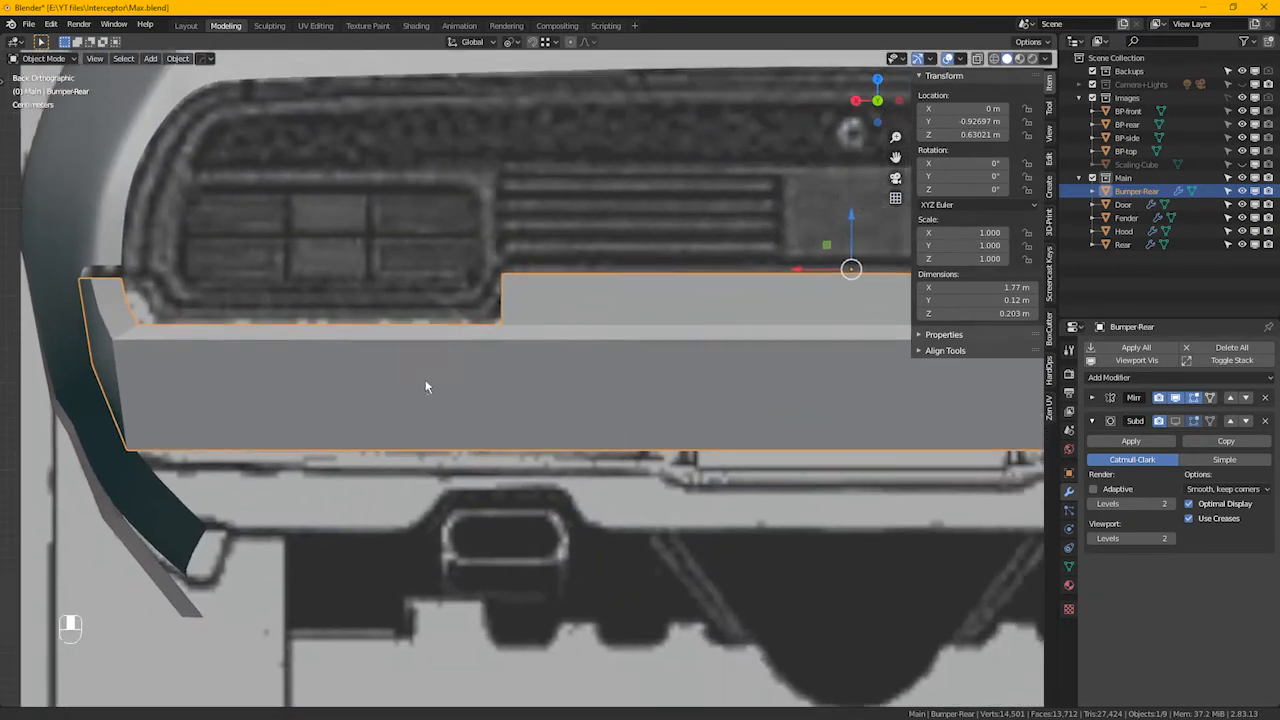
Enable viewport display of the rear bumper's Subdivision modifier and inspect the smoothed end
left_click(1178, 422)
scroll(610, 419, "down", 2)
middle_click_drag(579, 411, 370, 426, "alt")
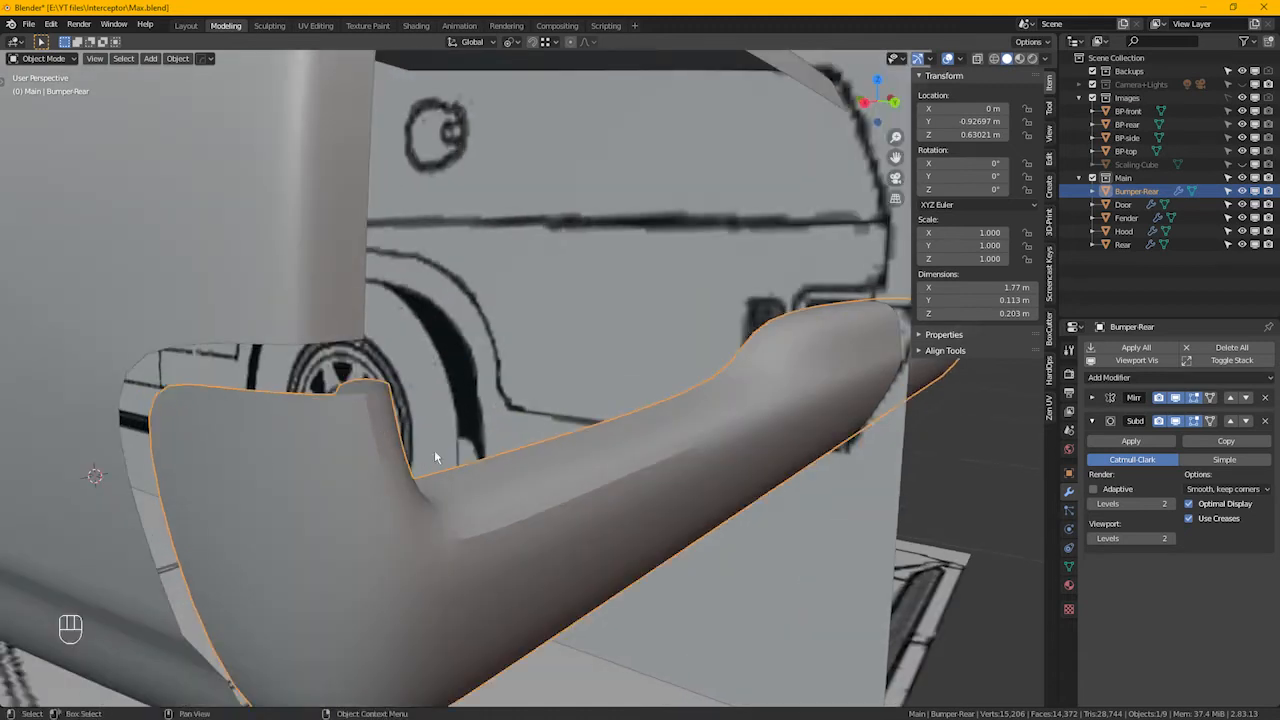
Turn off Auto Smooth for the rear bumper's normals and return to its modifier settings
left_click(1069, 566)
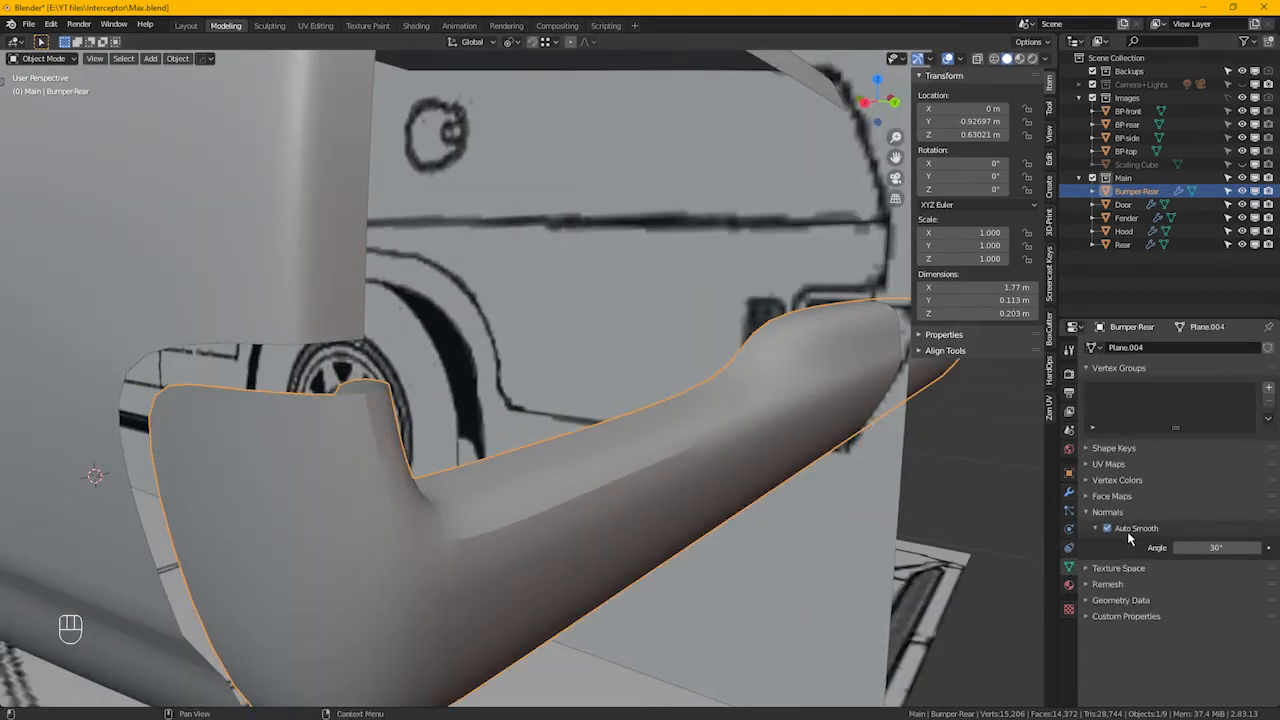
left_click(1110, 530)
mouse_move(703, 448)
middle_mouse_down()
mouse_move(649, 475)
mouse_move(616, 470)
mouse_move(814, 371)
middle_mouse_up()
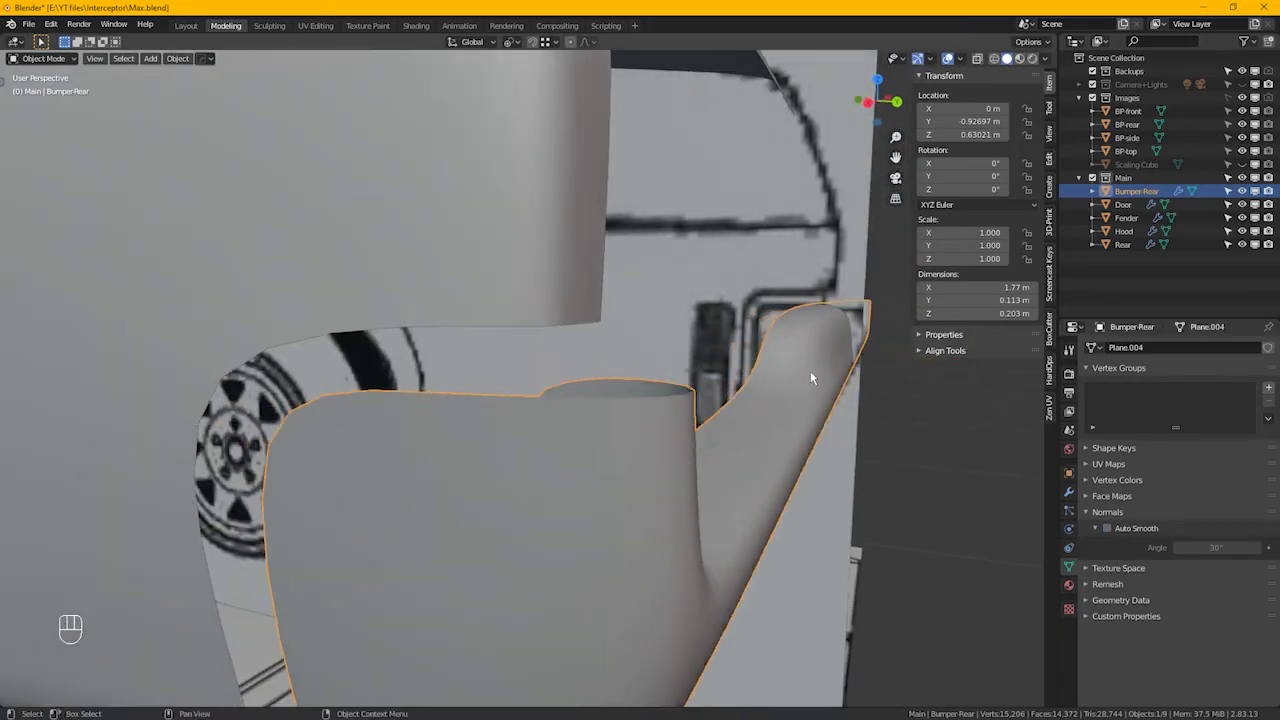
left_click(1069, 491)
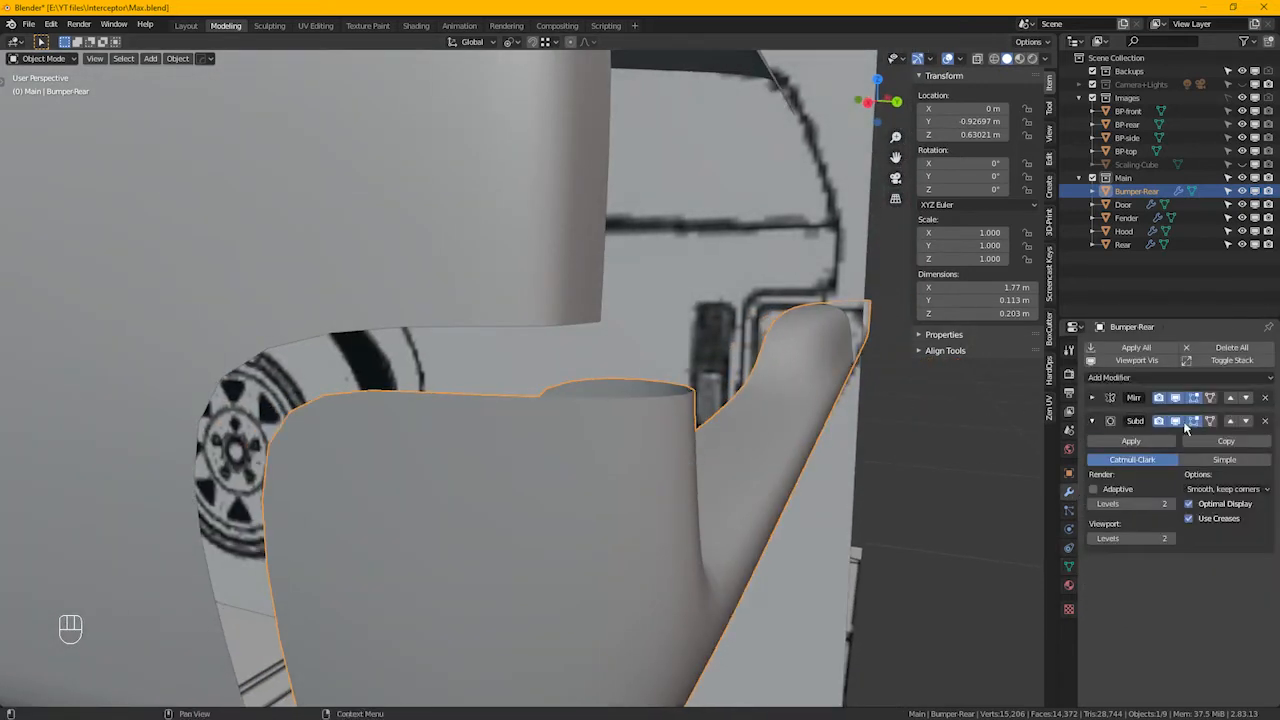
Turn off viewport display of the rear bumper's Subdivision modifier
left_click(1177, 421)
mouse_move(757, 372)
middle_mouse_down()
mouse_move(692, 357)
mouse_move(720, 366)
mouse_move(717, 443)
mouse_move(614, 434)
mouse_move(680, 449)
mouse_move(650, 450)
middle_mouse_up()
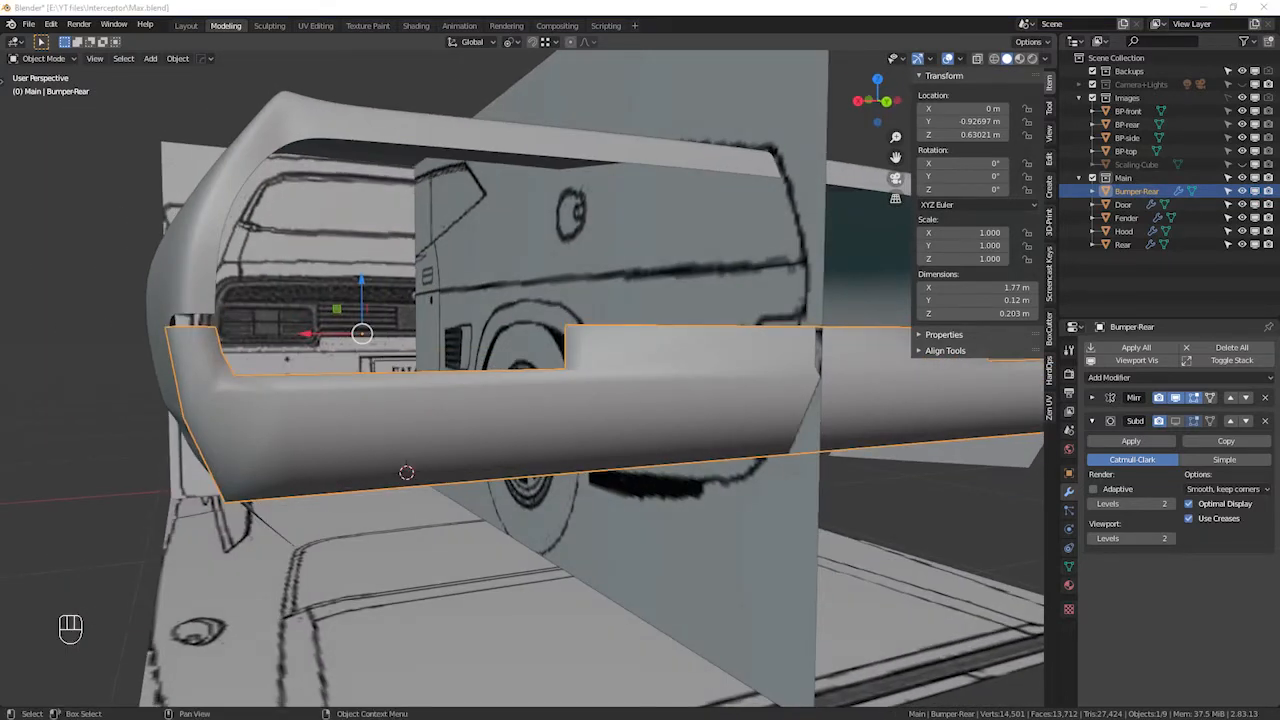
key("alt+Tab")
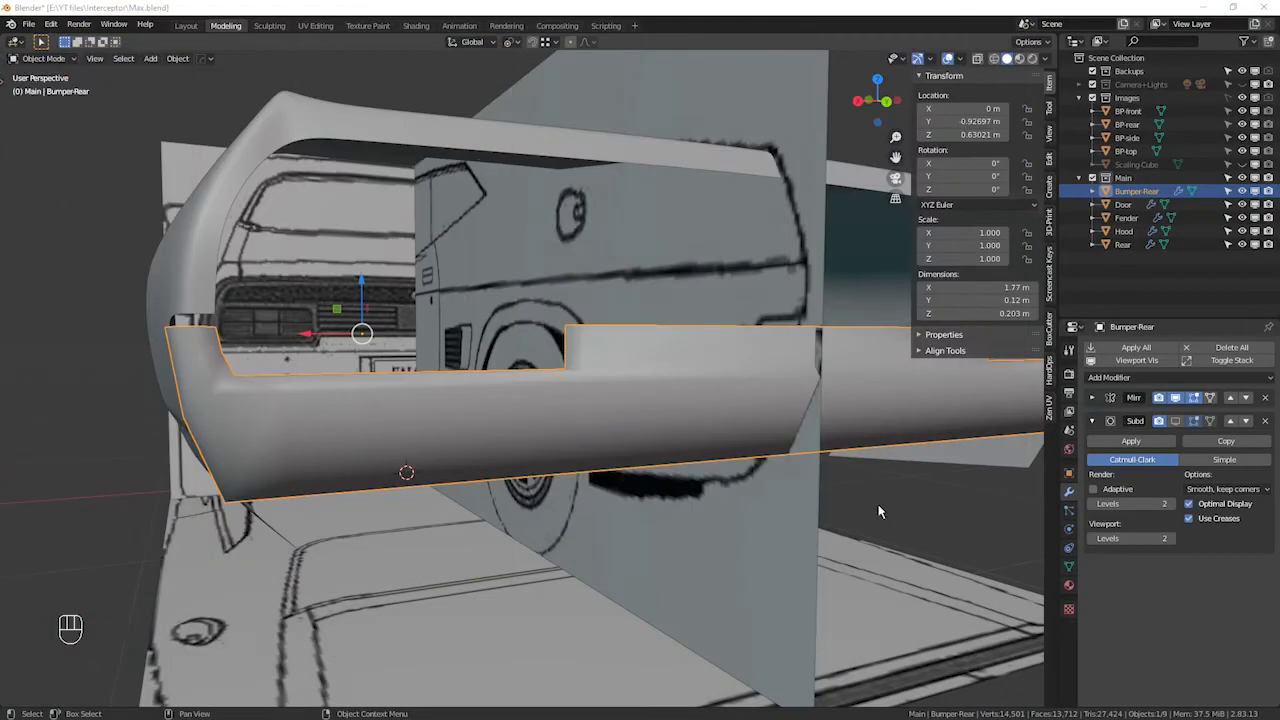
middle_click_drag(878, 504, 649, 431)
In the back view with X-ray on, lower the bumper's bottom row of vertices about 0.01 m along Z to match the blueprint
key("ctrl+KP_1")
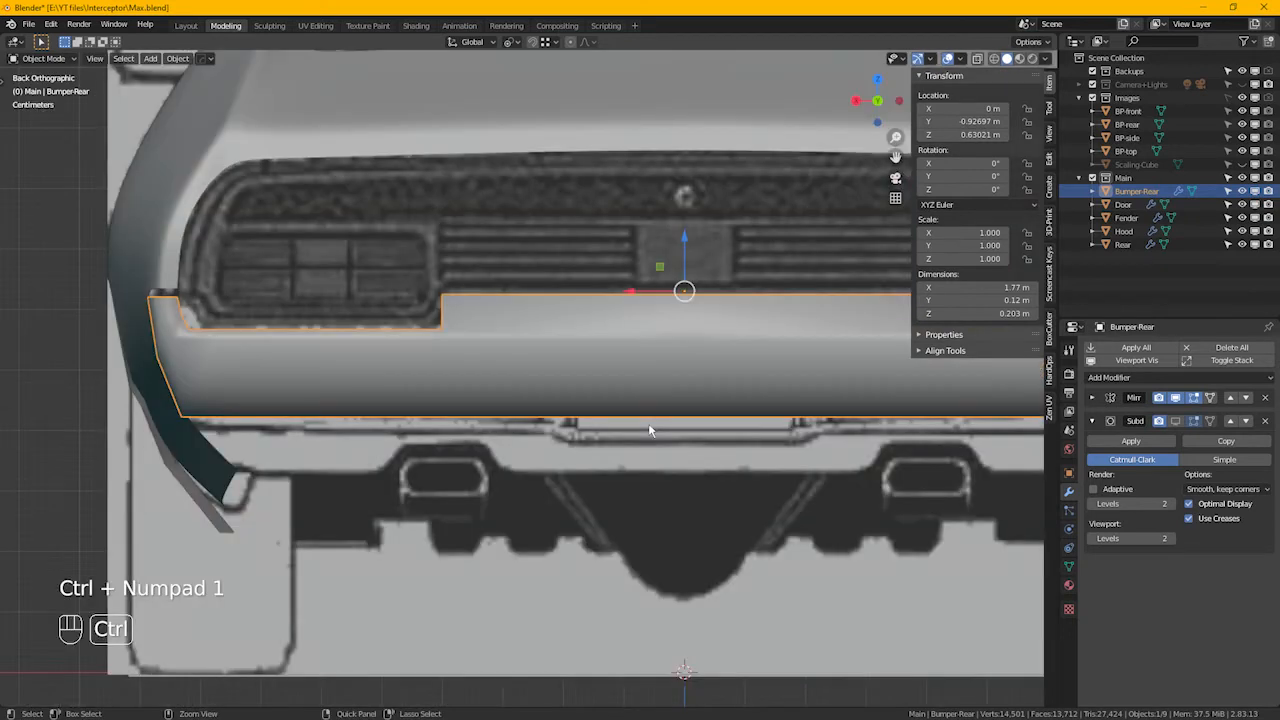
key("alt+z")
scroll(600, 432, "up", 1)
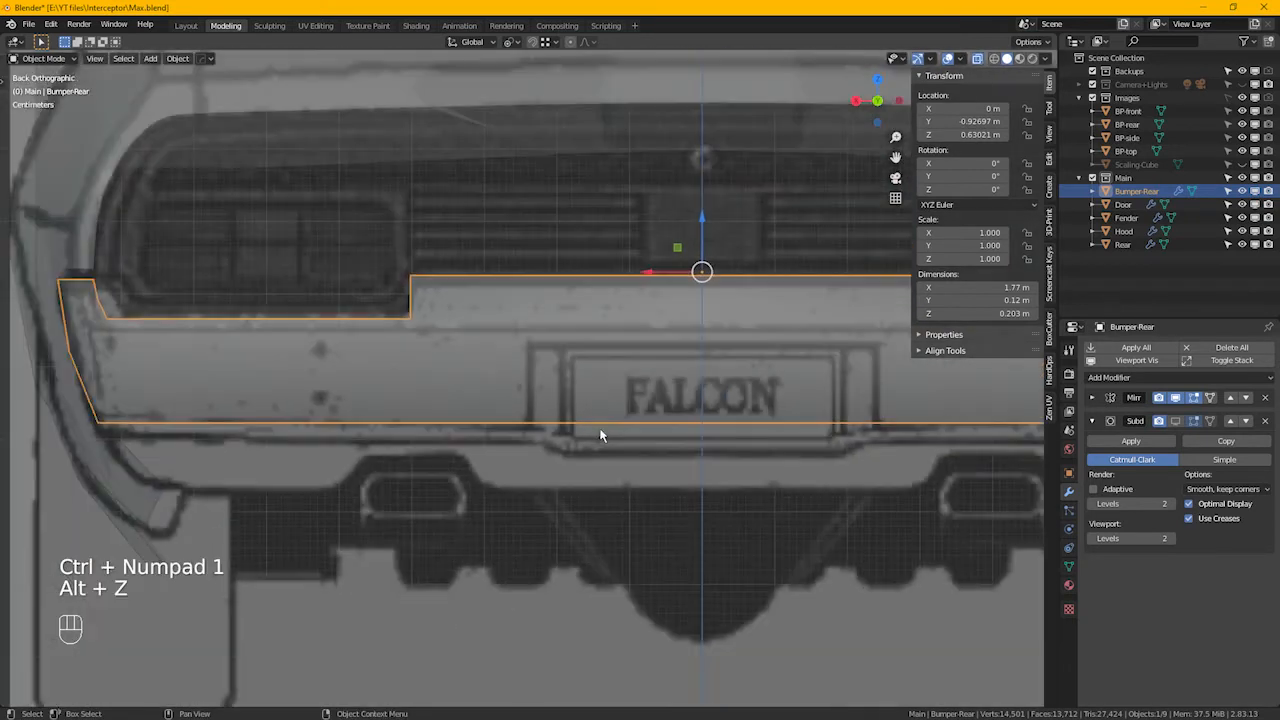
key("Tab")
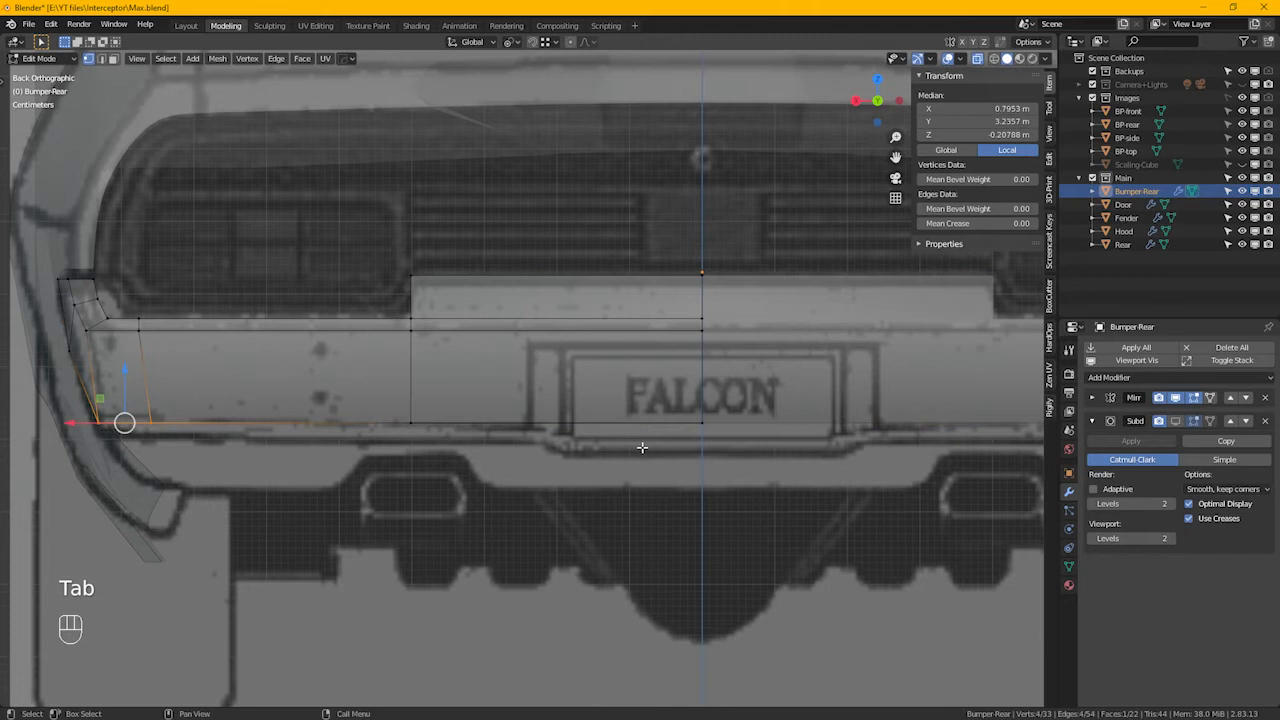
left_click_drag(752, 465, 60, 372)
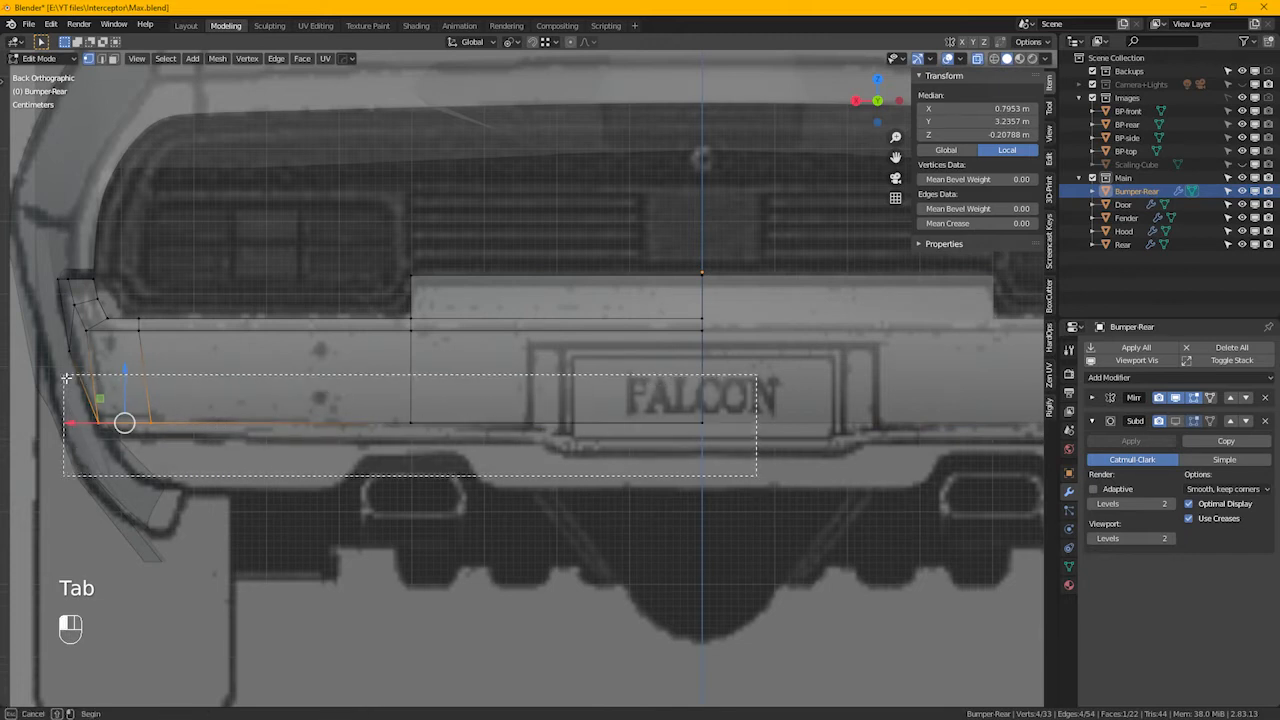
left_click_drag(401, 396, 531, 460)
scroll(551, 460, "up", 1)
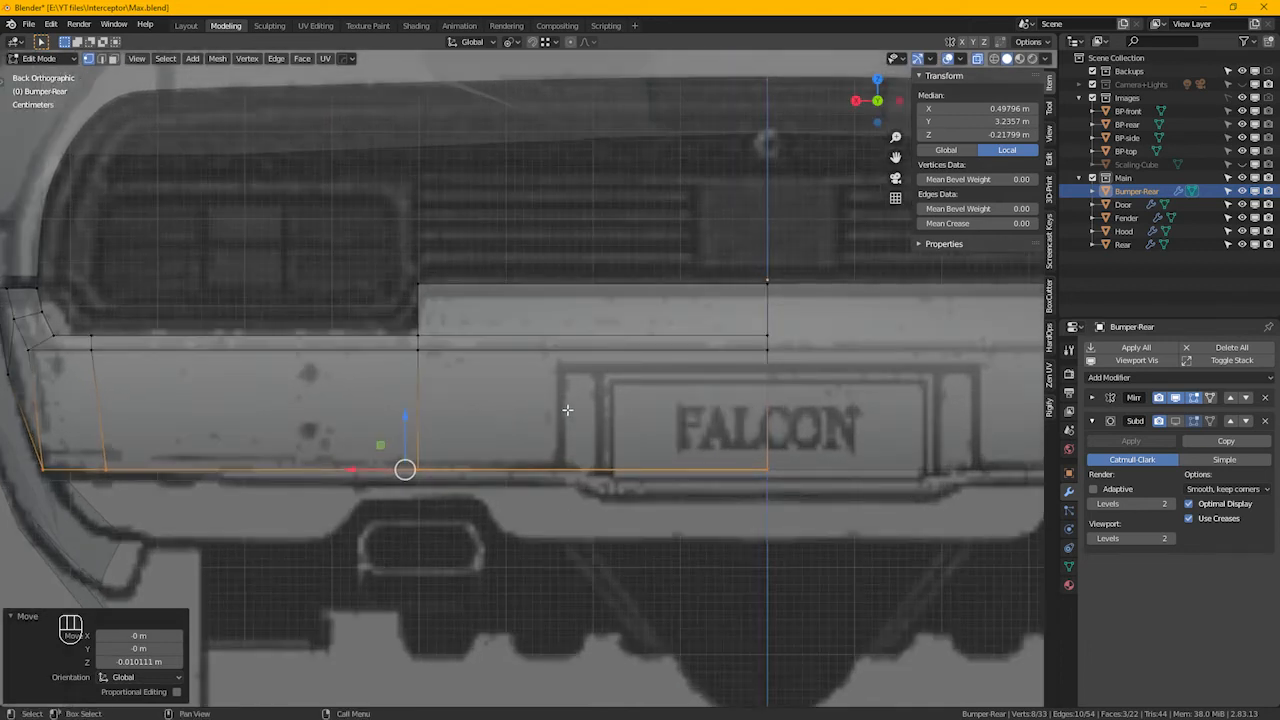
Add a vertical loop cut to the bumper at the outer edge of the licence plate frame, with a slide factor of -0.187
key("ctrl+r")
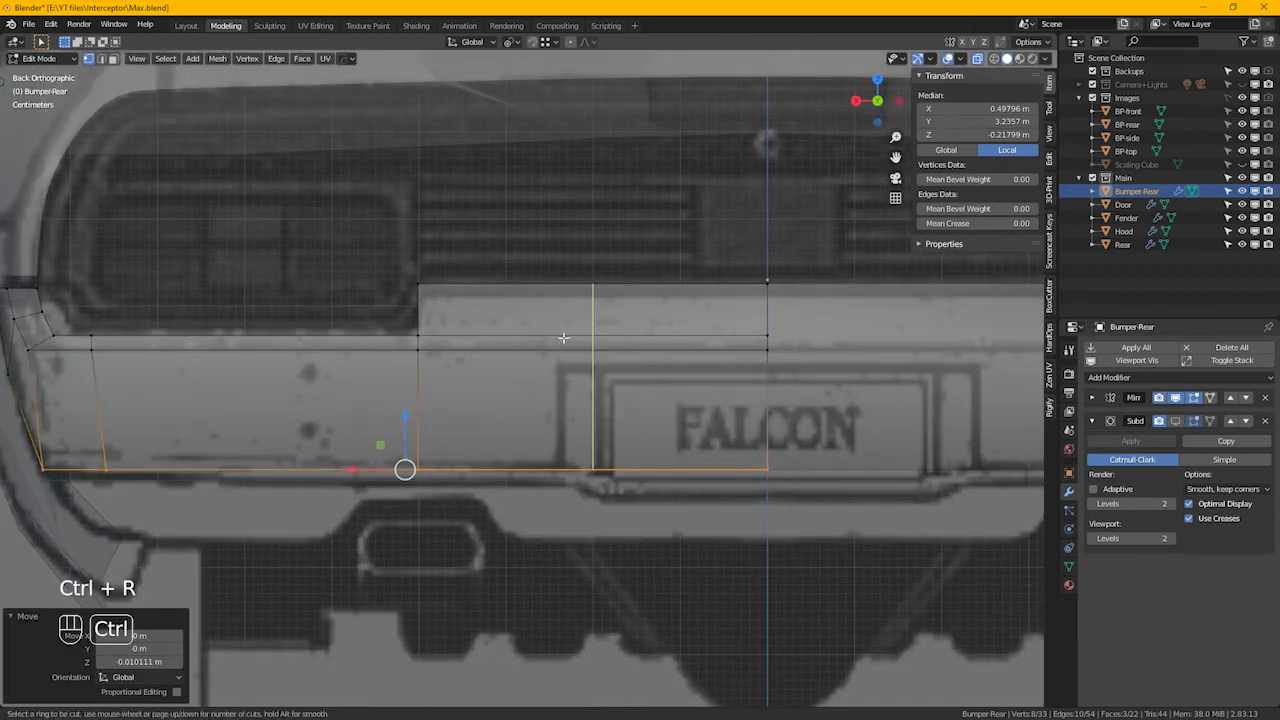
left_click(562, 337)
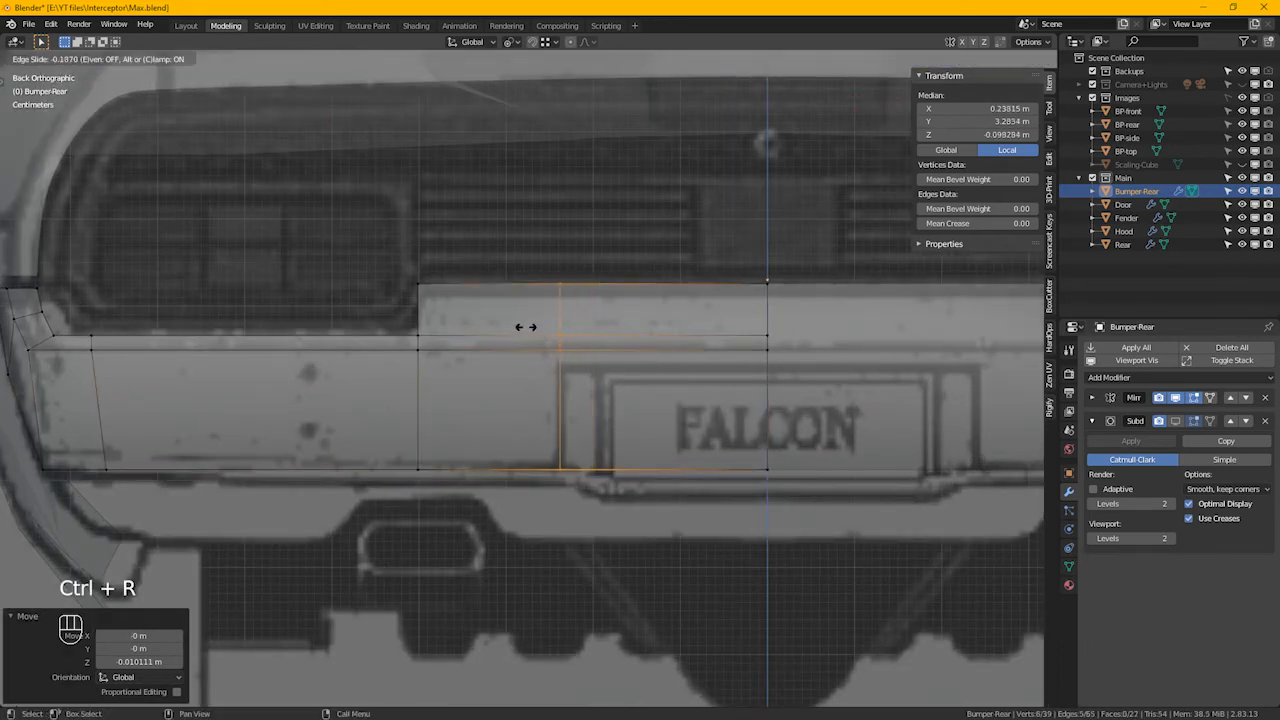
left_click(525, 326)
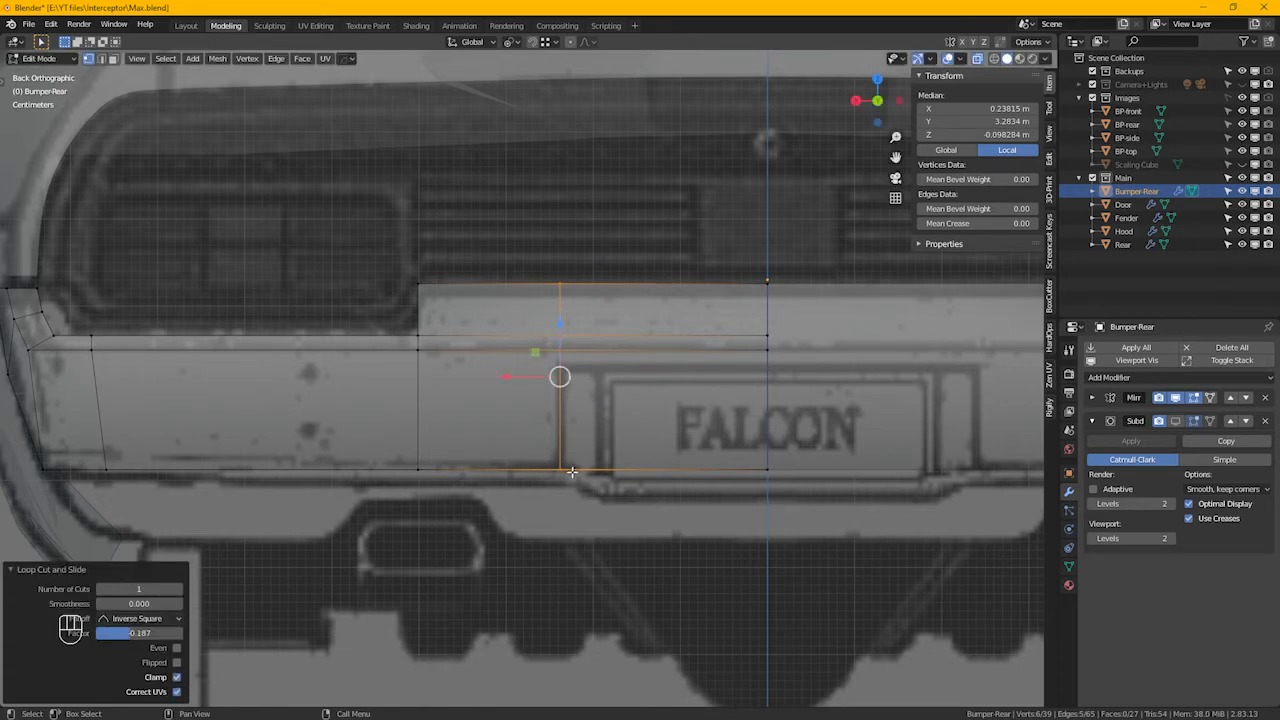
Check the Interceptor reference photo, and add a second vertical loop cut just outside the plate edge with a slide factor of 0.645
key("alt+Tab")
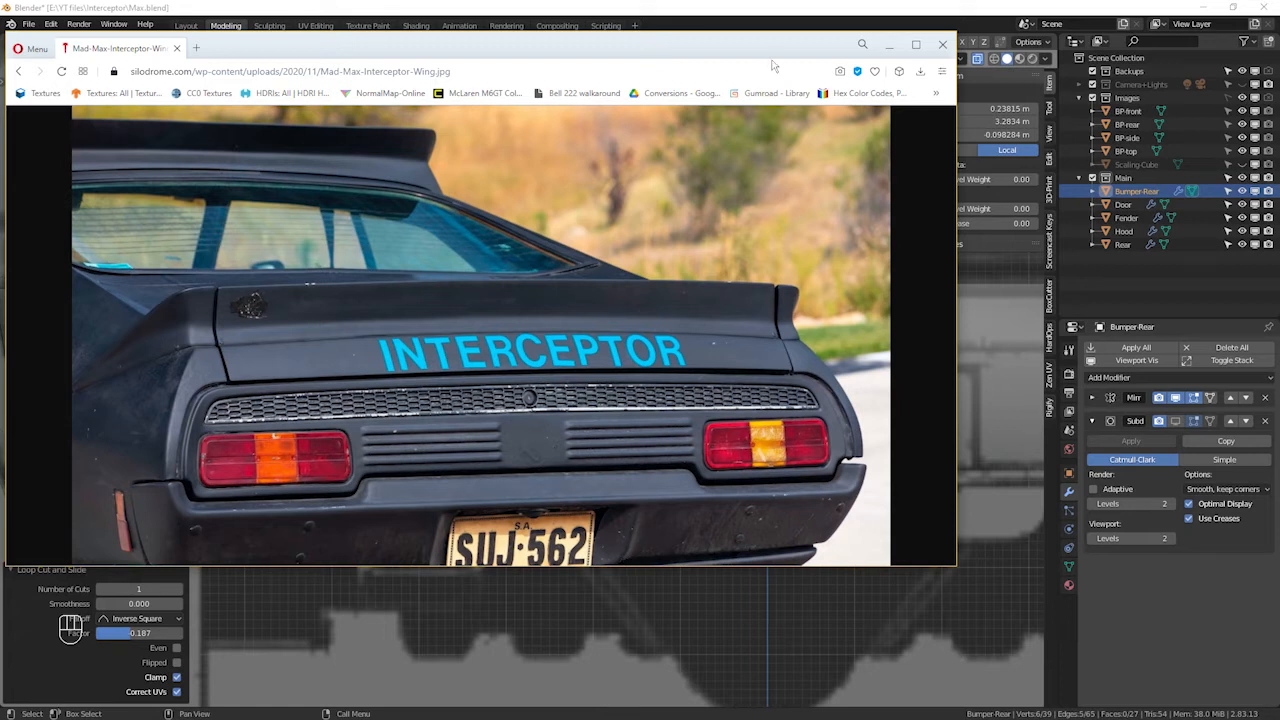
left_click(889, 45)
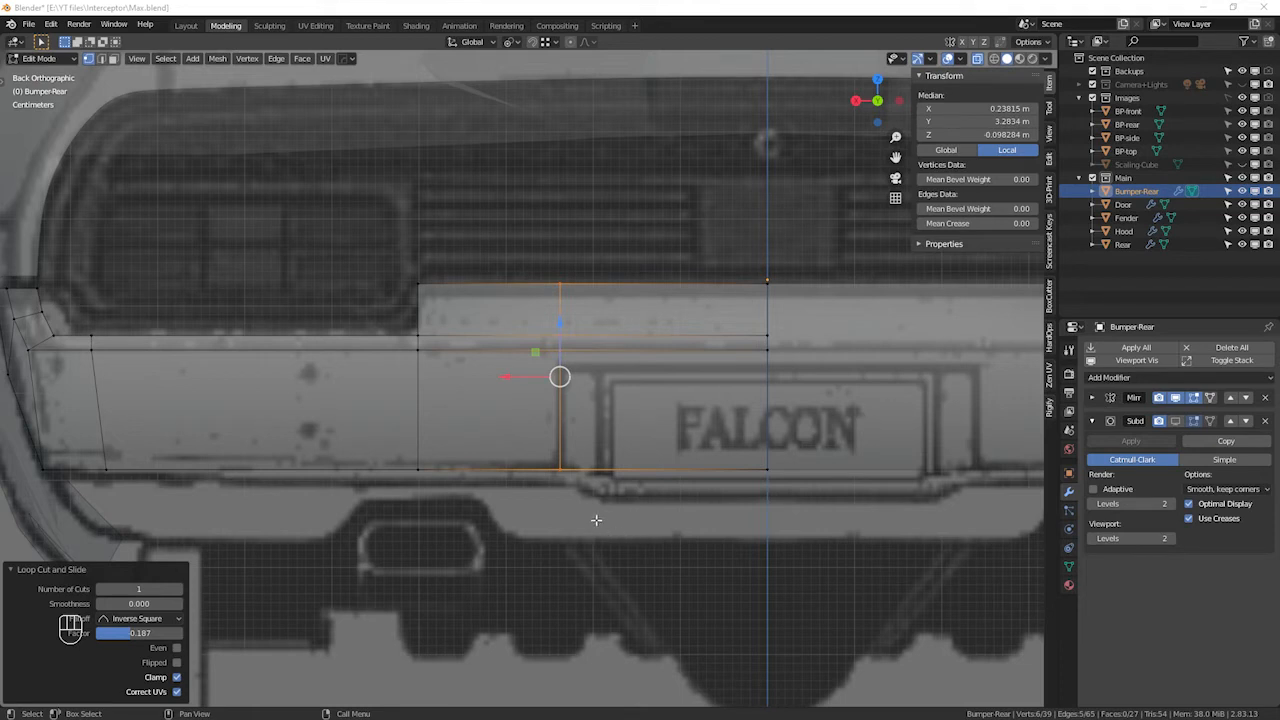
middle_click_drag(547, 506, 631, 542, "shift")
key("ctrl+r")
left_click(548, 388)
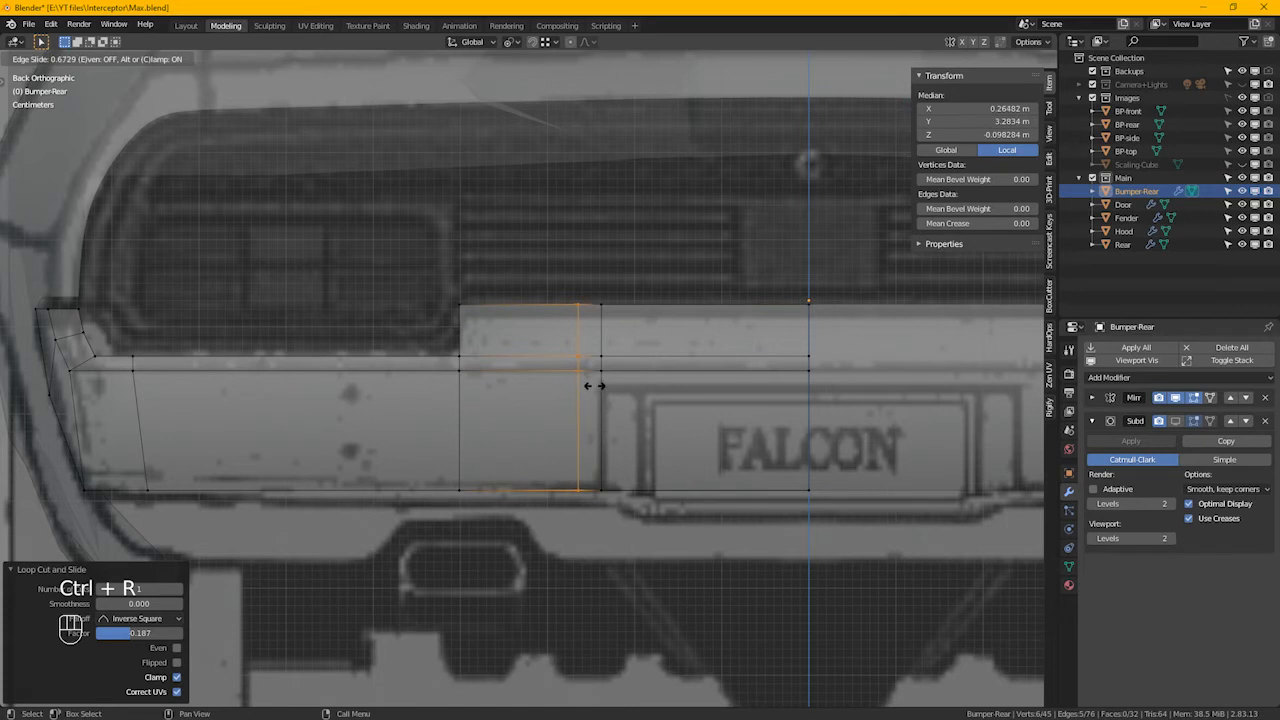
left_click(592, 384)
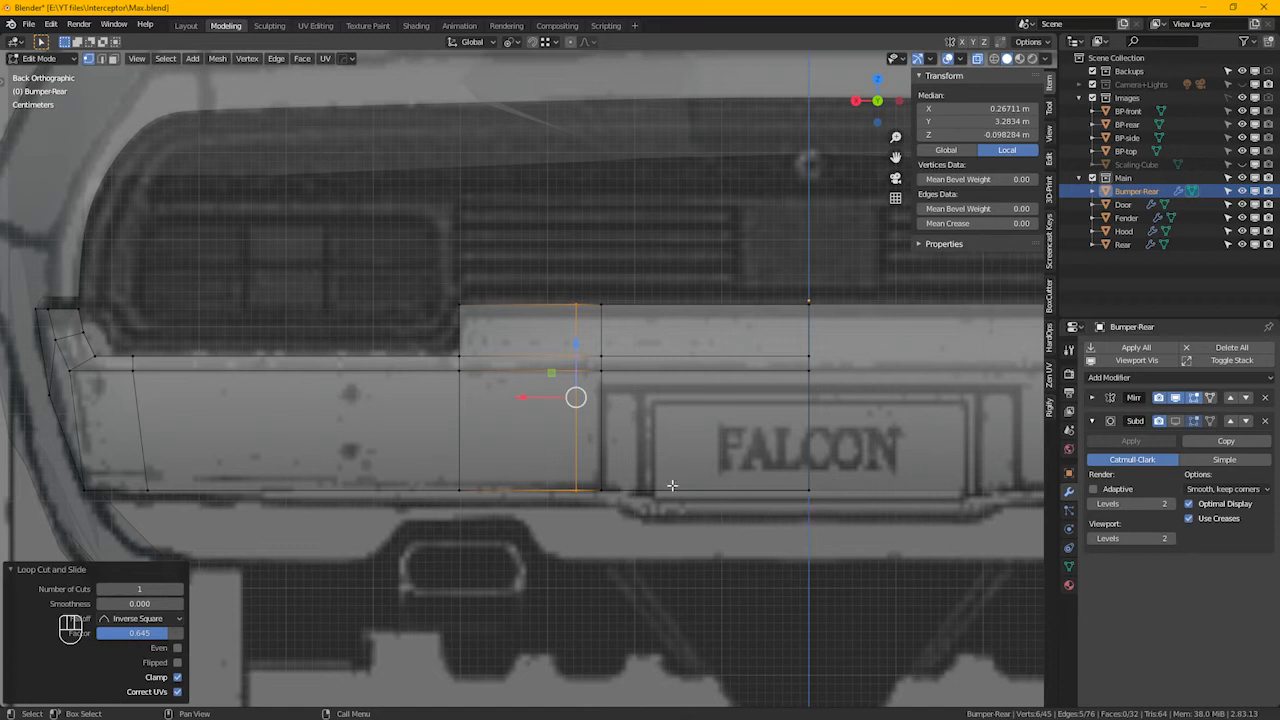
scroll(679, 501, "down", 4)
mouse_move(675, 508)
middle_mouse_down()
mouse_move(707, 511)
mouse_move(694, 493)
middle_mouse_up()
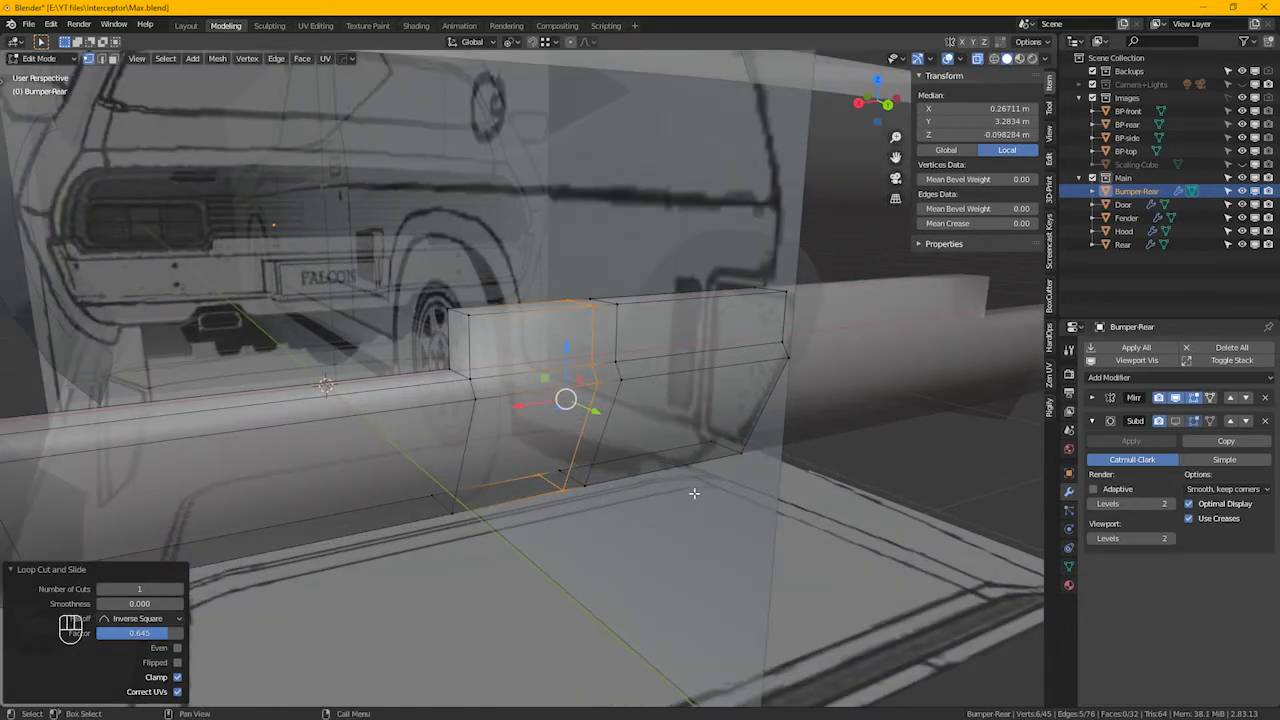
key("3")
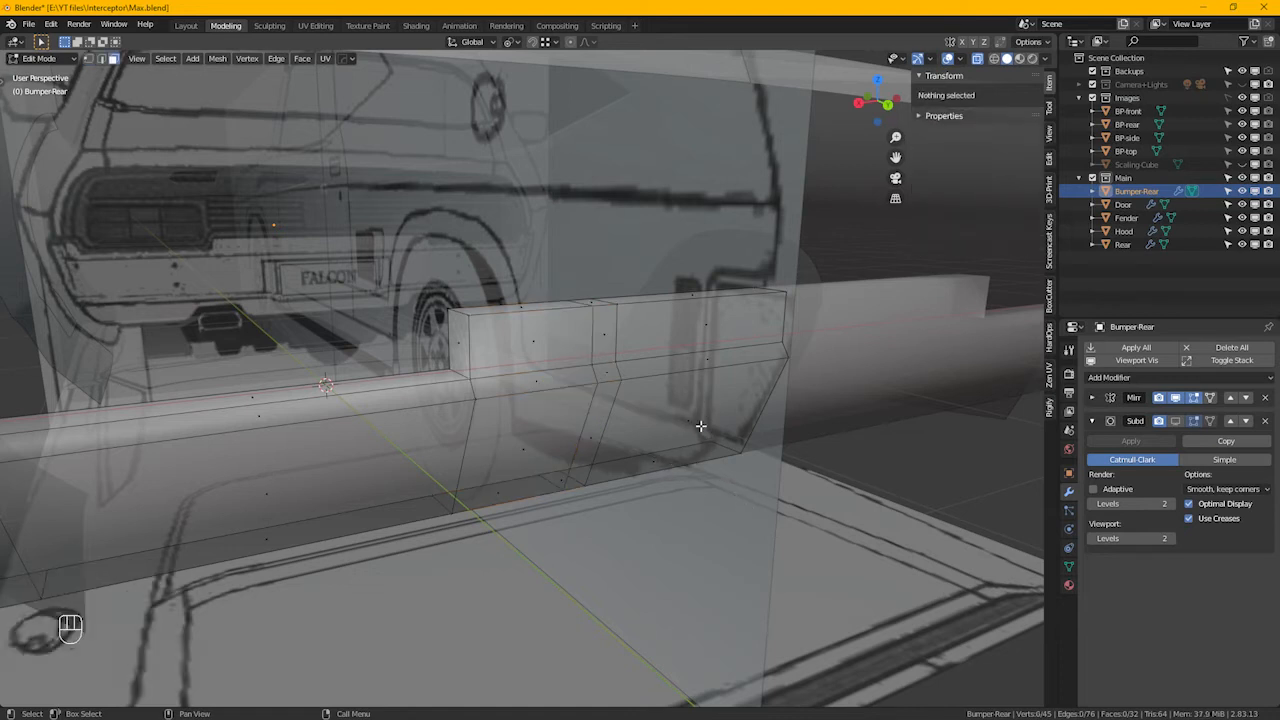
key("b")
mouse_move(667, 428)
left_mouse_down()
mouse_move(660, 440)
mouse_move(655, 412)
left_mouse_up()
key("alt+z")
left_click(670, 472)
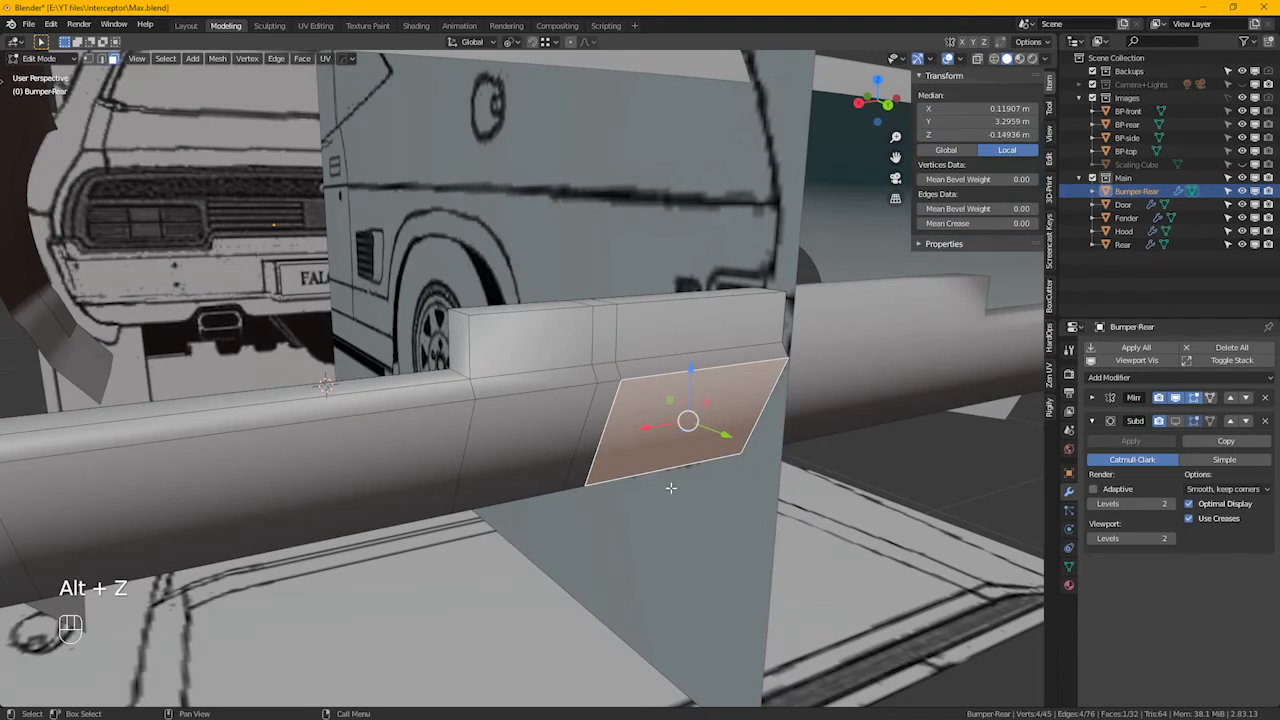
key("alt+z")
left_click(740, 503)
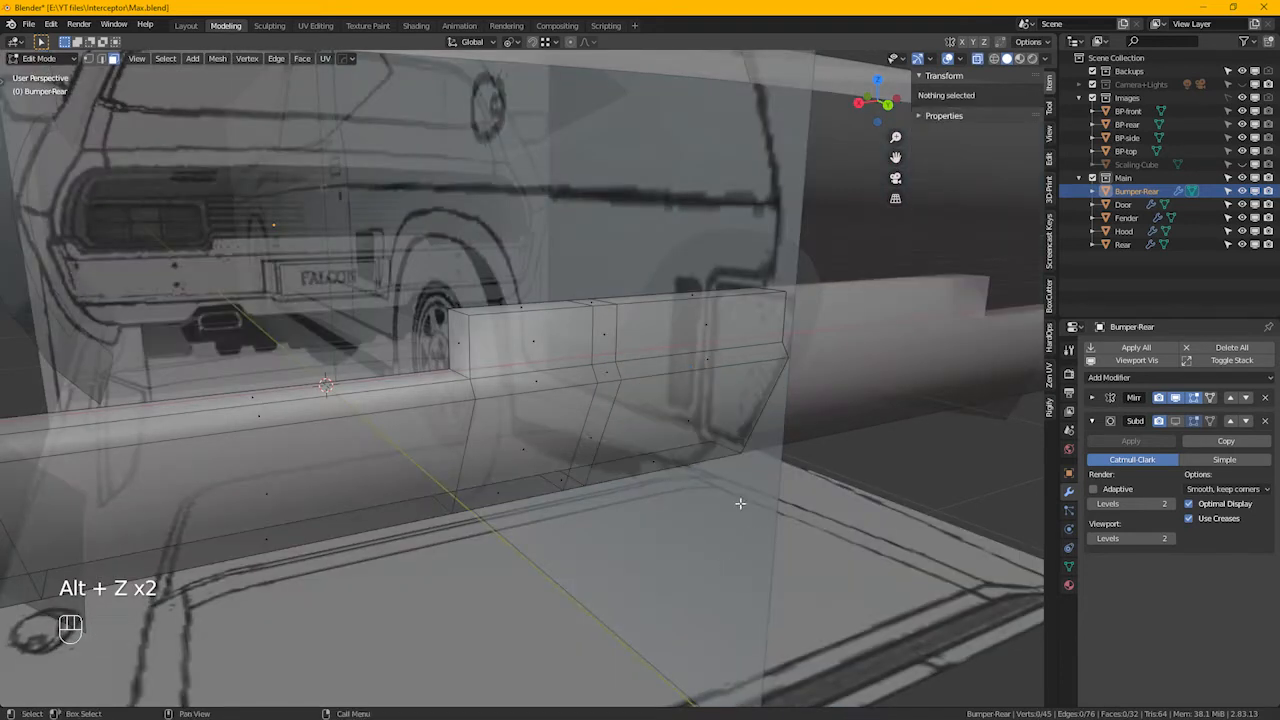
Extrude the licence plate face and the adjoining bottom face about 0.04 m into the bumper along Y
scroll(694, 431, "up", 4)
mouse_move(696, 450)
middle_mouse_down("alt")
mouse_move(677, 414)
mouse_move(698, 432)
middle_mouse_up("alt")
left_click(694, 448)
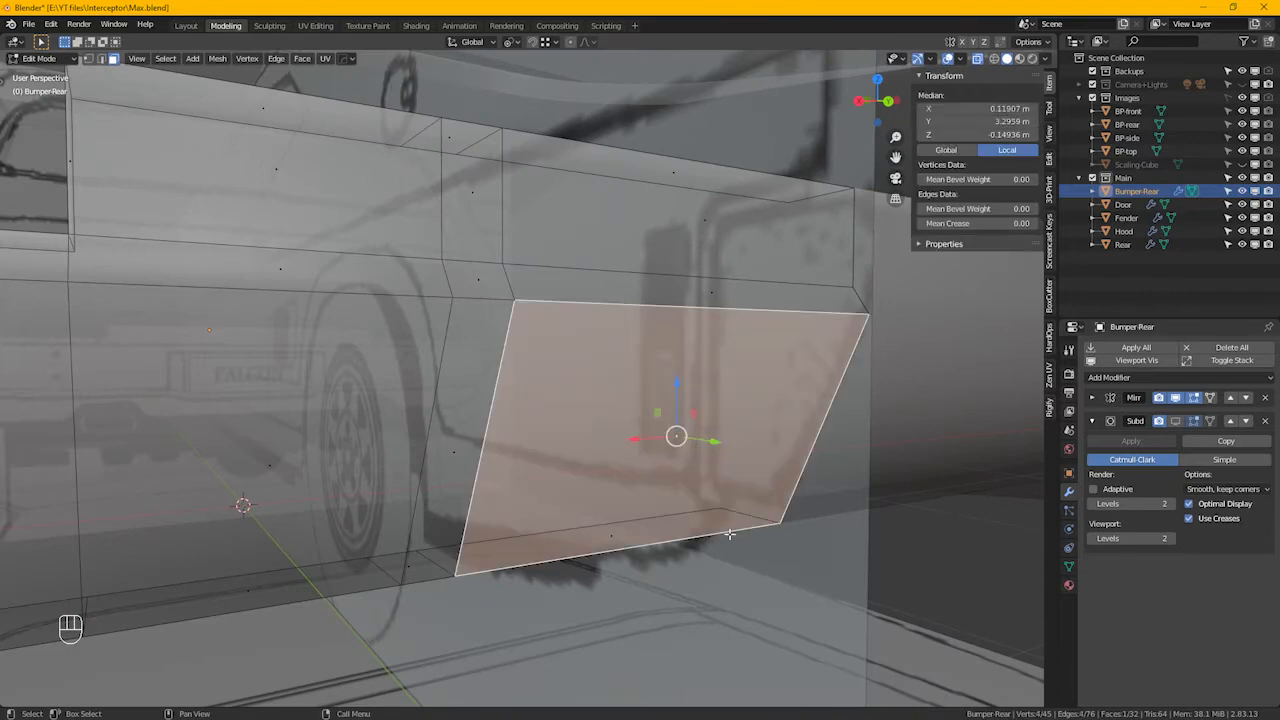
left_click(634, 557)
left_click(691, 451, "shift")
left_click_drag(553, 342, 704, 584)
left_click_drag(666, 466, 720, 497, "alt")
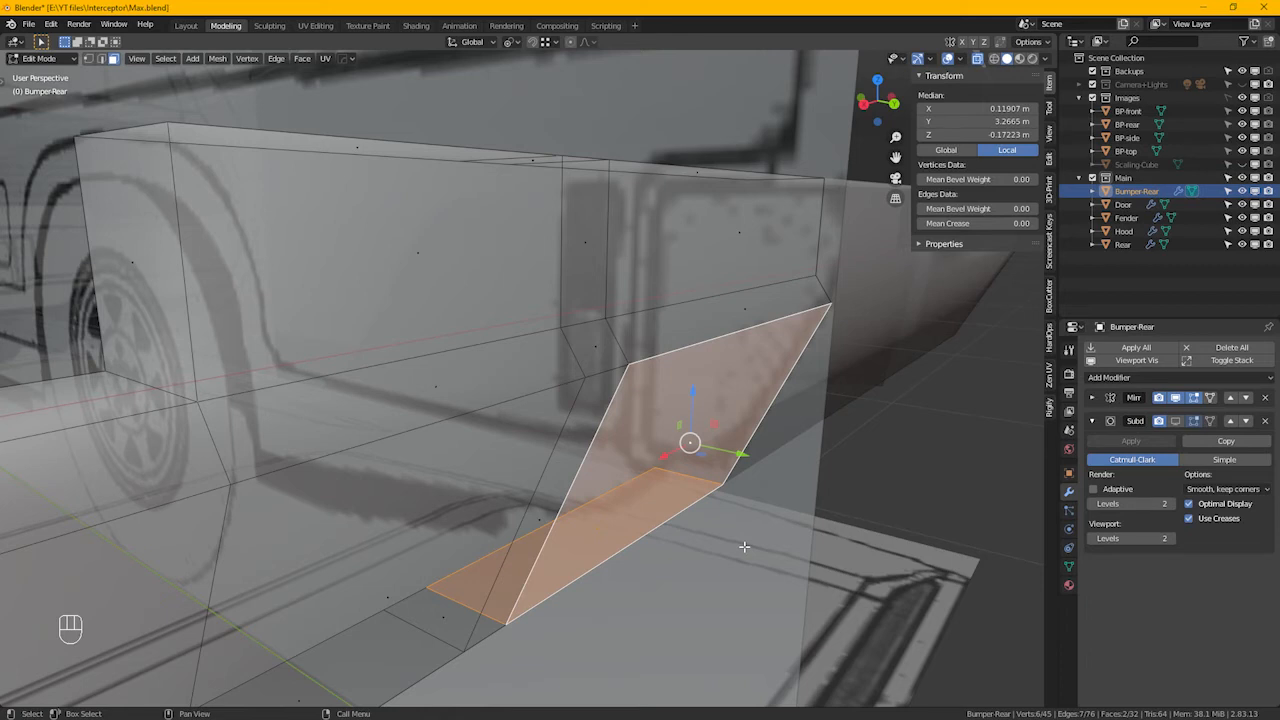
key("e")
key("y")
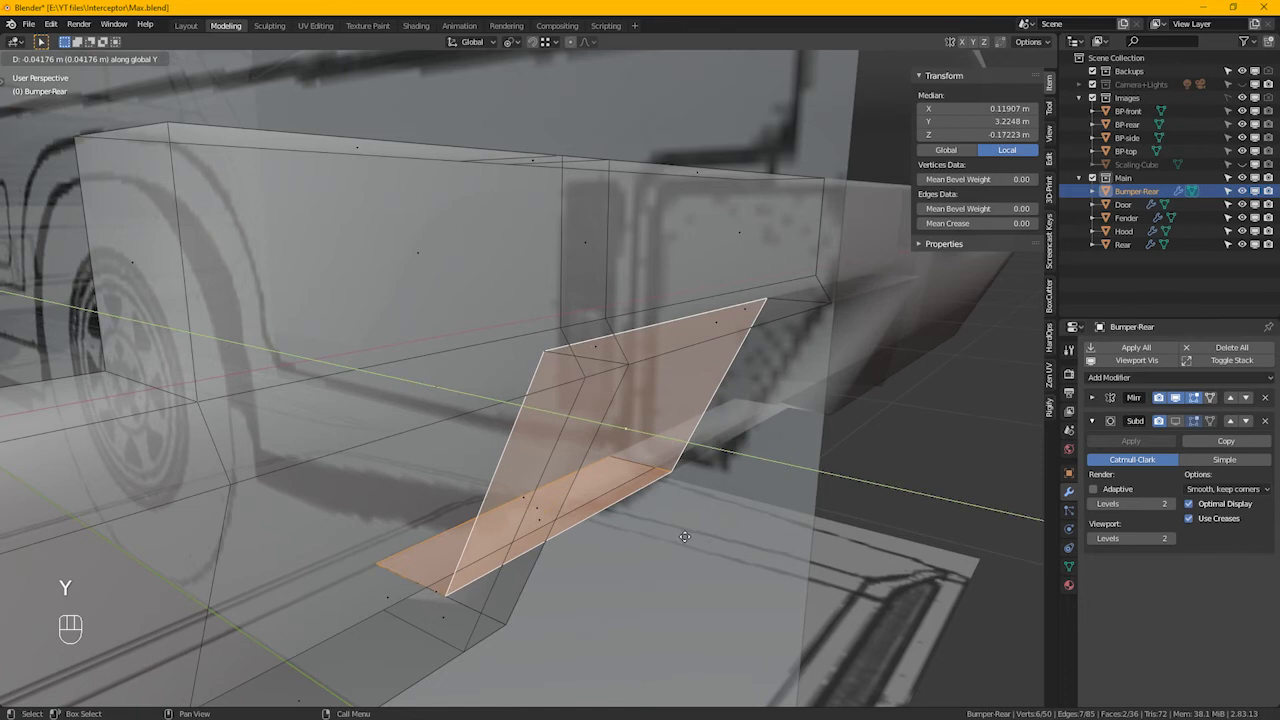
left_click(622, 530)
Delete the extruded bottom faces beneath the licence plate recess
left_click_drag(622, 530, 563, 437, "alt")
left_click_drag(524, 595, 582, 533)
left_click_drag(582, 531, 643, 623, "alt")
key("x")
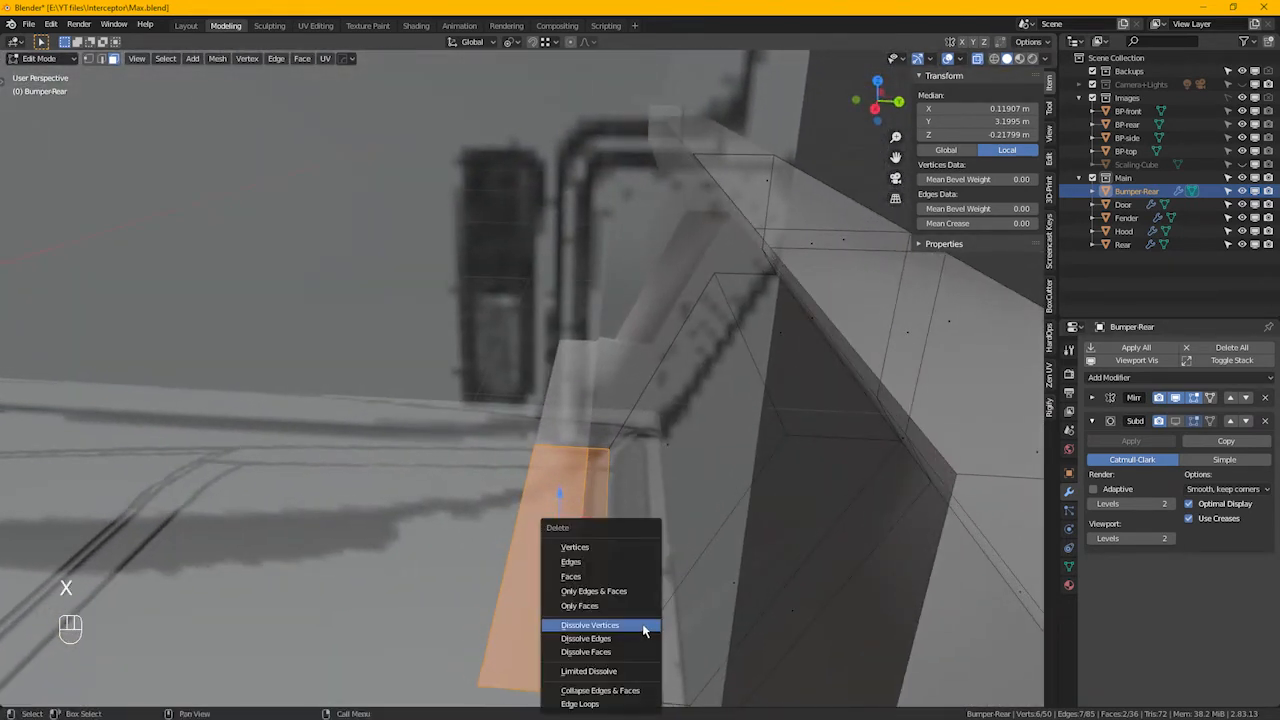
left_click(594, 585)
Delete the stray vertex left sticking out from the bumper's bottom edge beside the plate recess
left_click_drag(596, 580, 562, 495, "alt")
key("1")
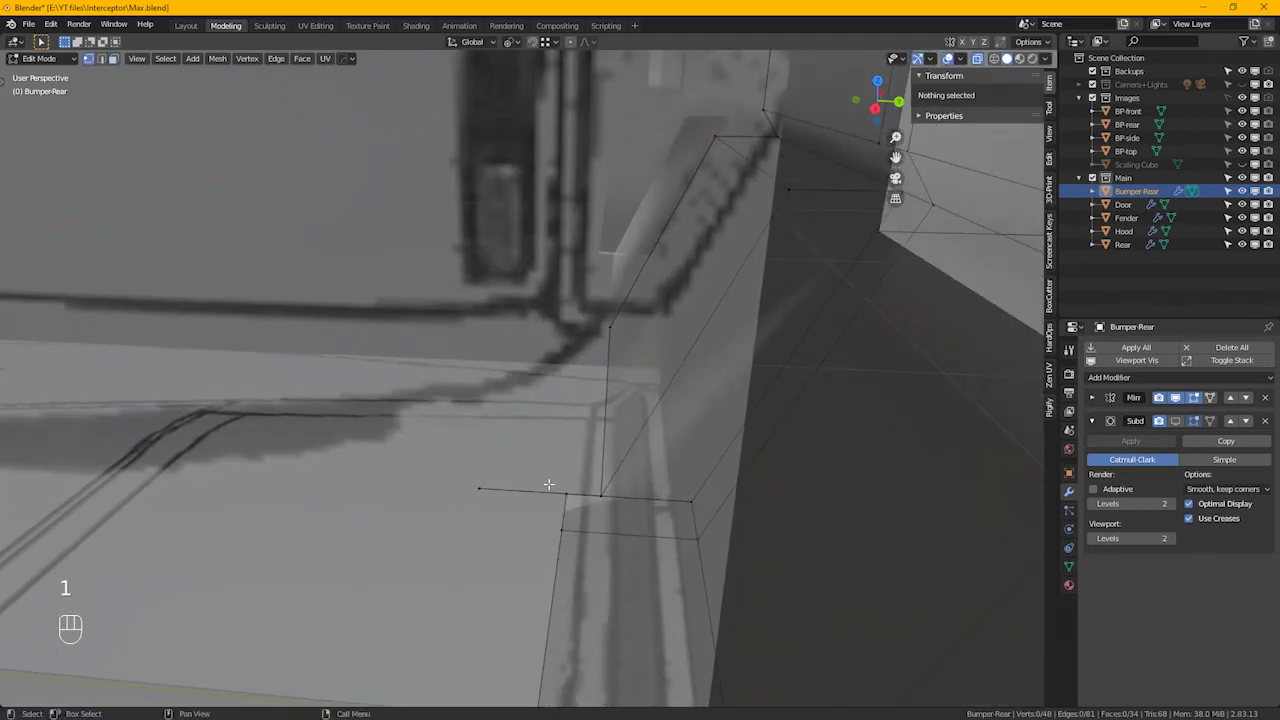
left_click(484, 484)
key("x")
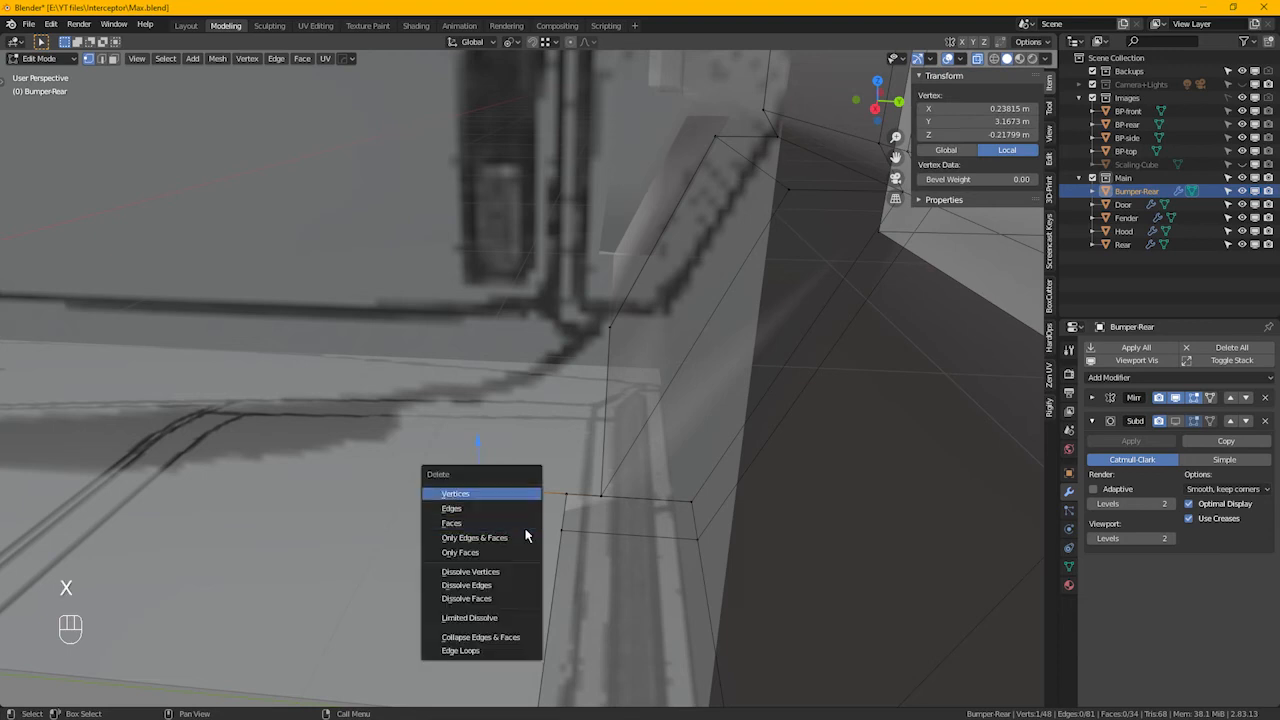
left_click(528, 497)
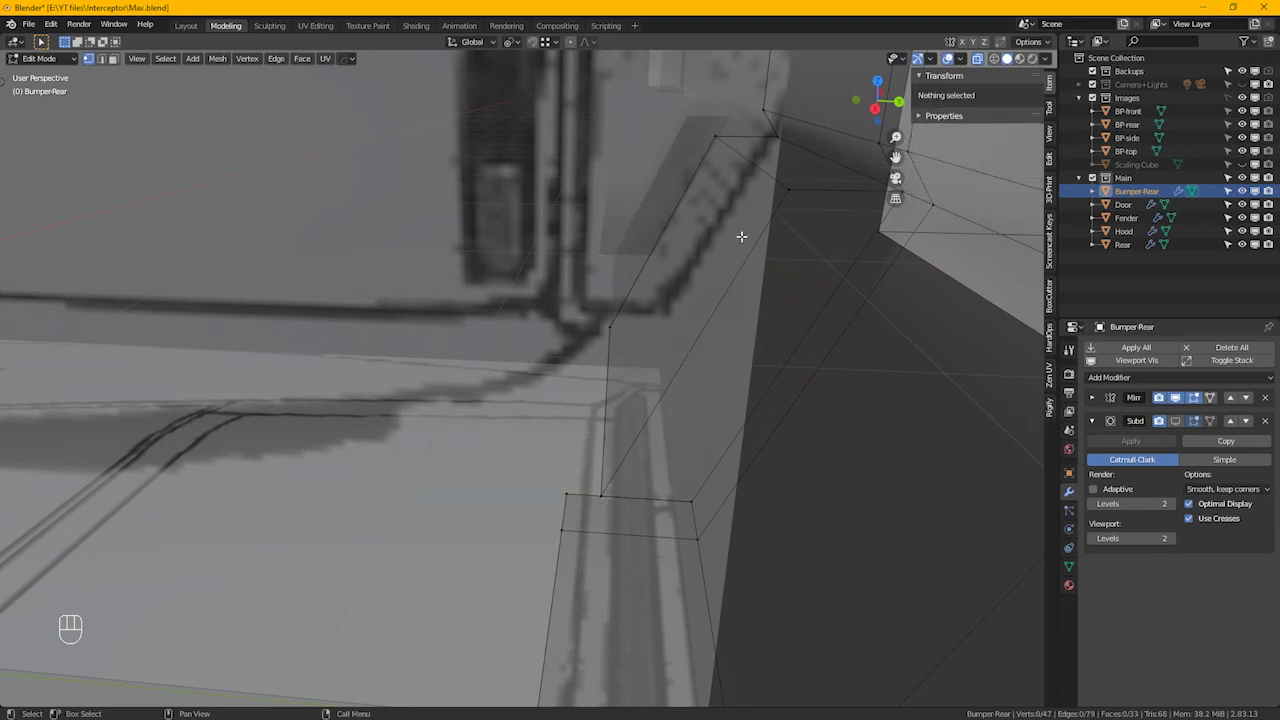
Move the recessed plate face so its lower outer vertex snaps onto the neighbouring bottom edge vertex
left_click(716, 139)
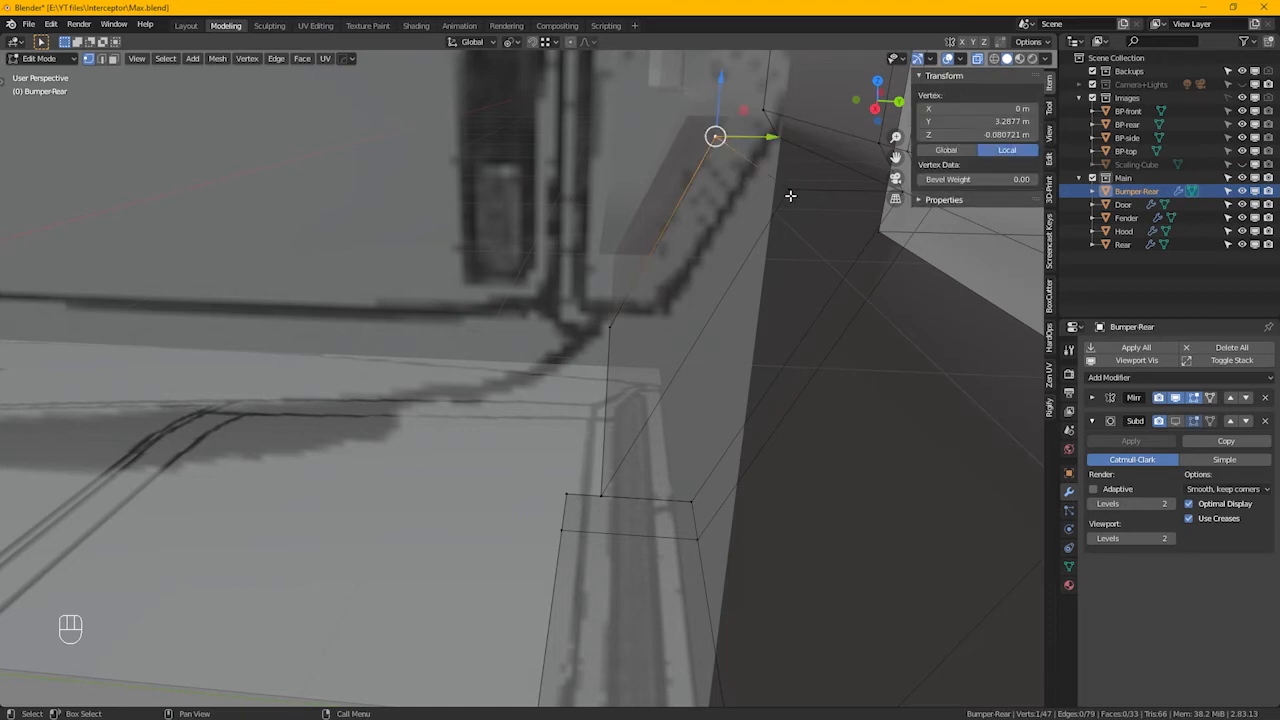
key("3")
left_click(686, 320)
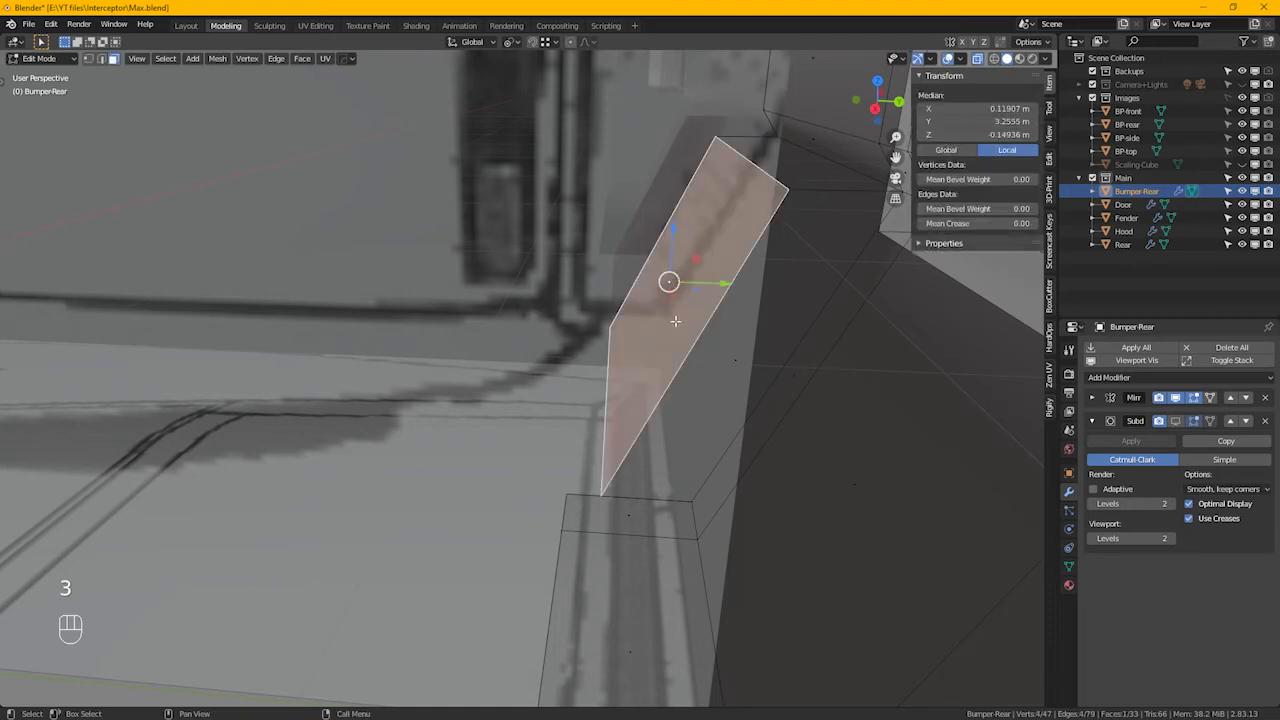
middle_click_drag(614, 497, 640, 391)
key("1")
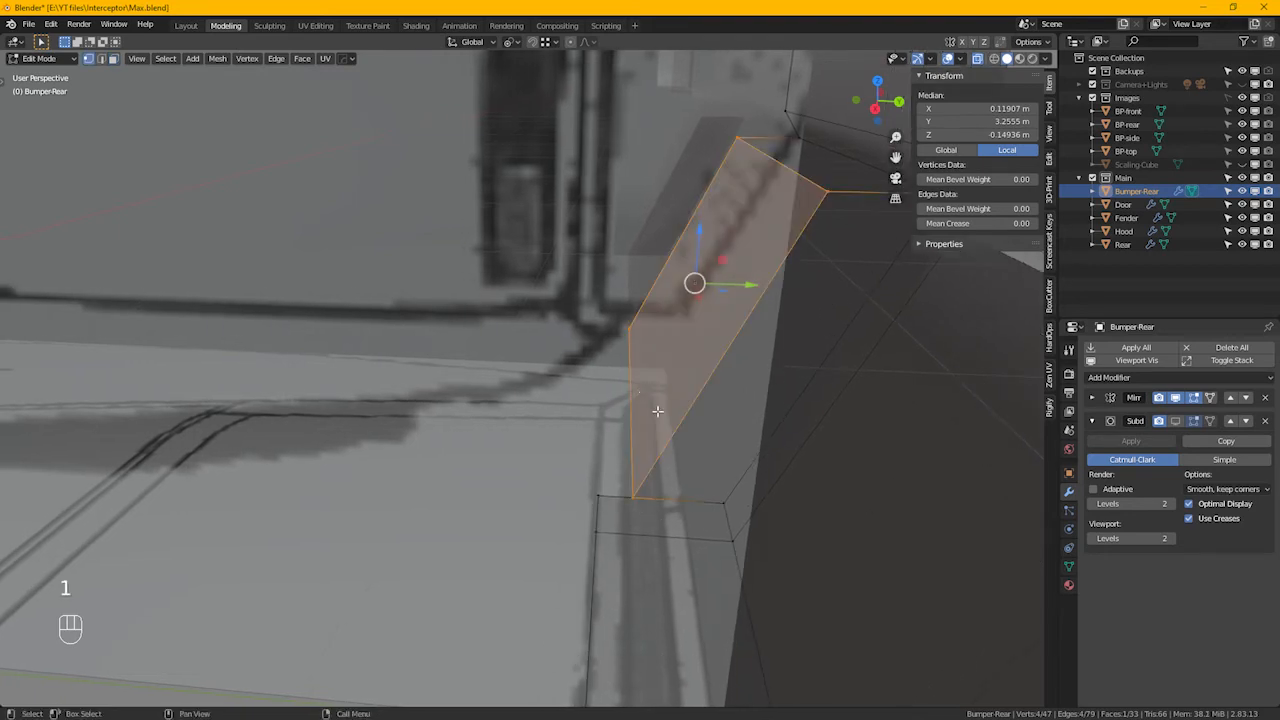
left_click(633, 499, "shift")
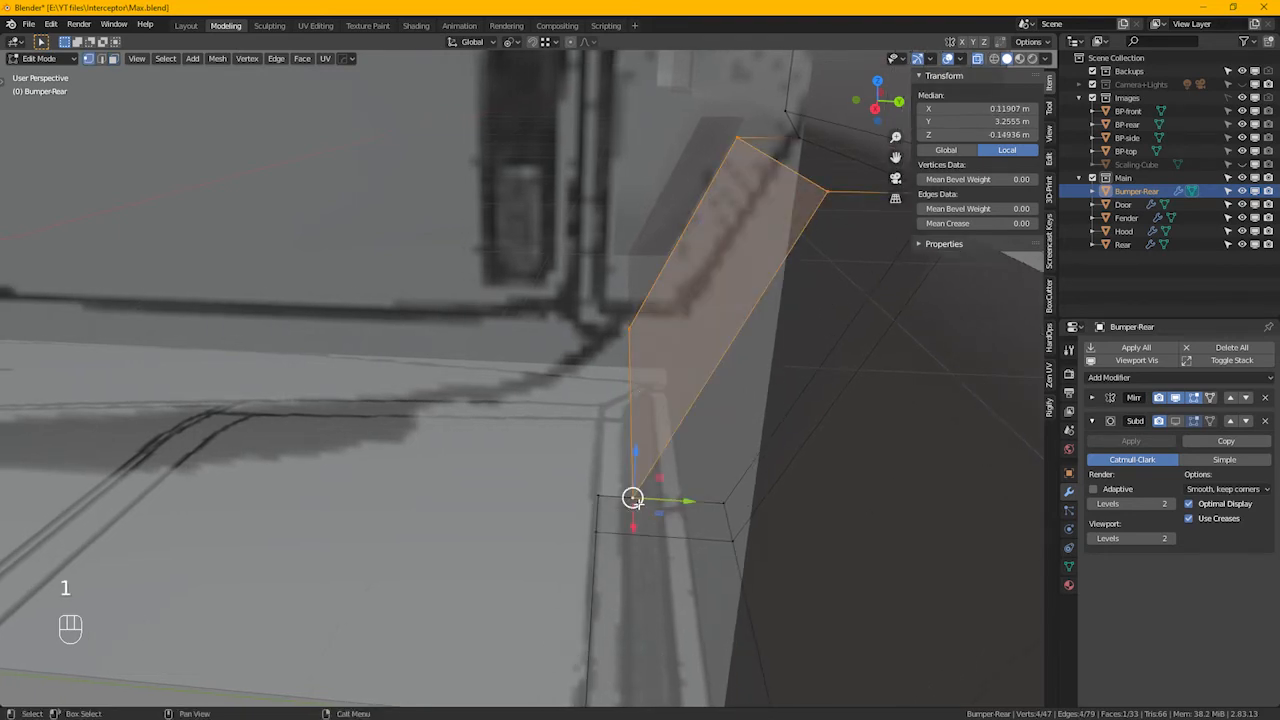
key("g")
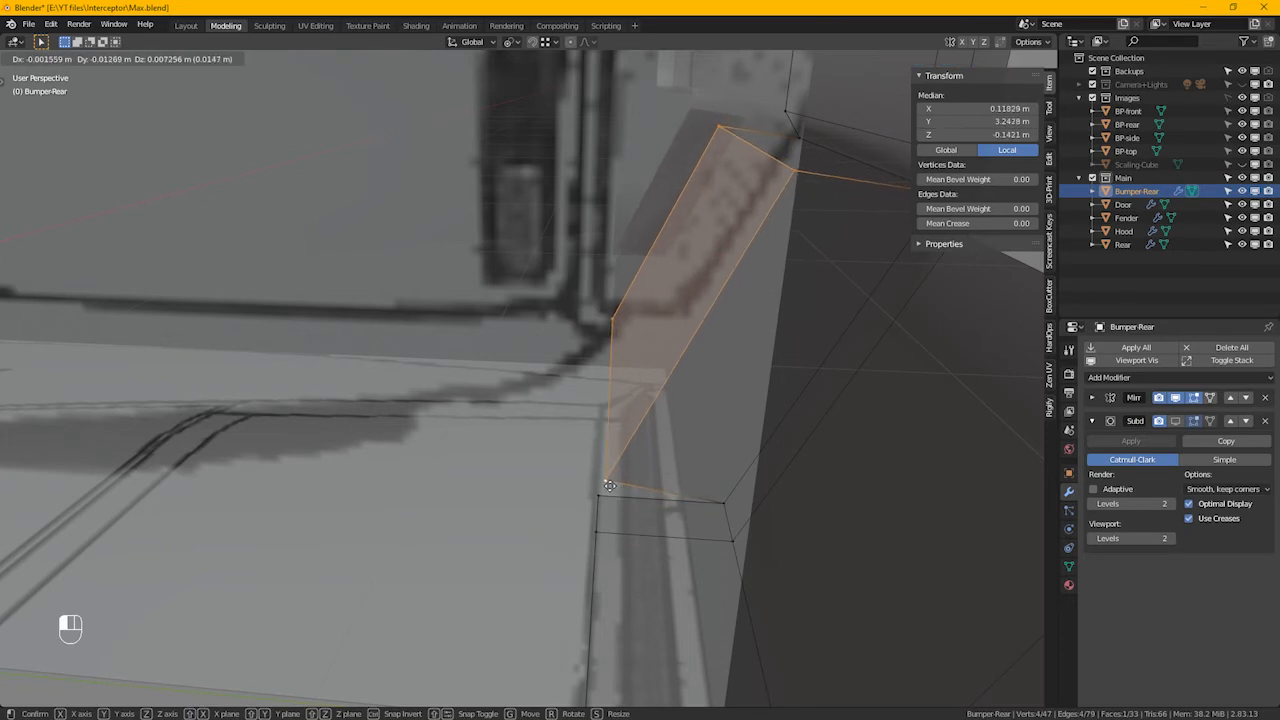
left_click_drag(609, 488, 608, 495, "ctrl")
Merge the overlapping vertices at the recess's lower corner by distance
left_click_drag(555, 450, 629, 510)
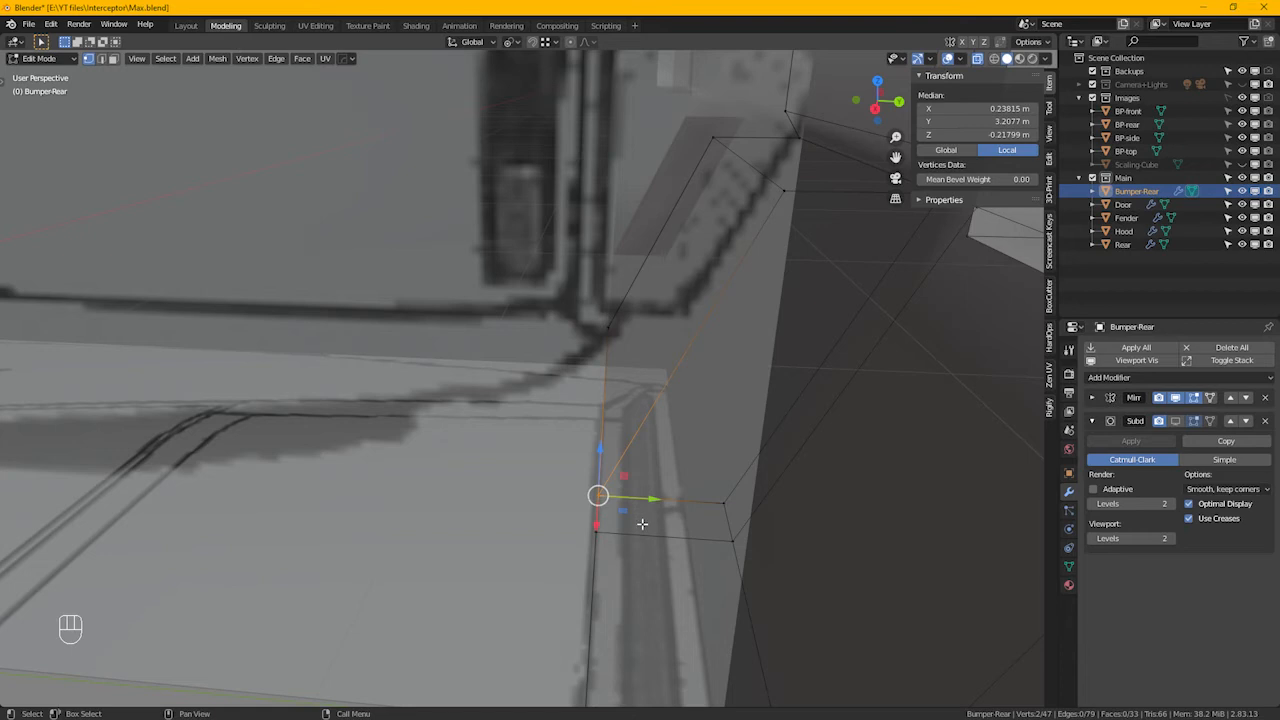
key("m")
left_click(558, 546)
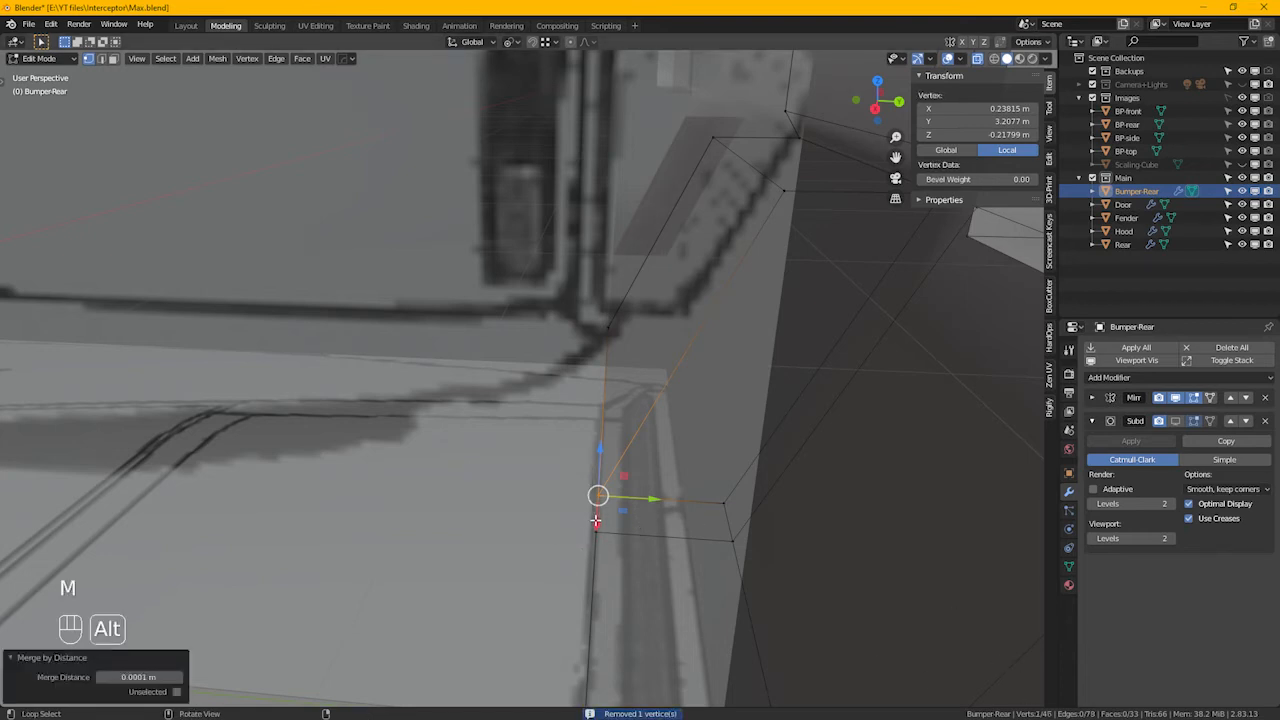
Move the recess's inner side edge about 0.013 m along X toward the bumper's centre to slant the side wall
key("alt+z")
middle_click_drag(570, 530, 591, 476, "alt")
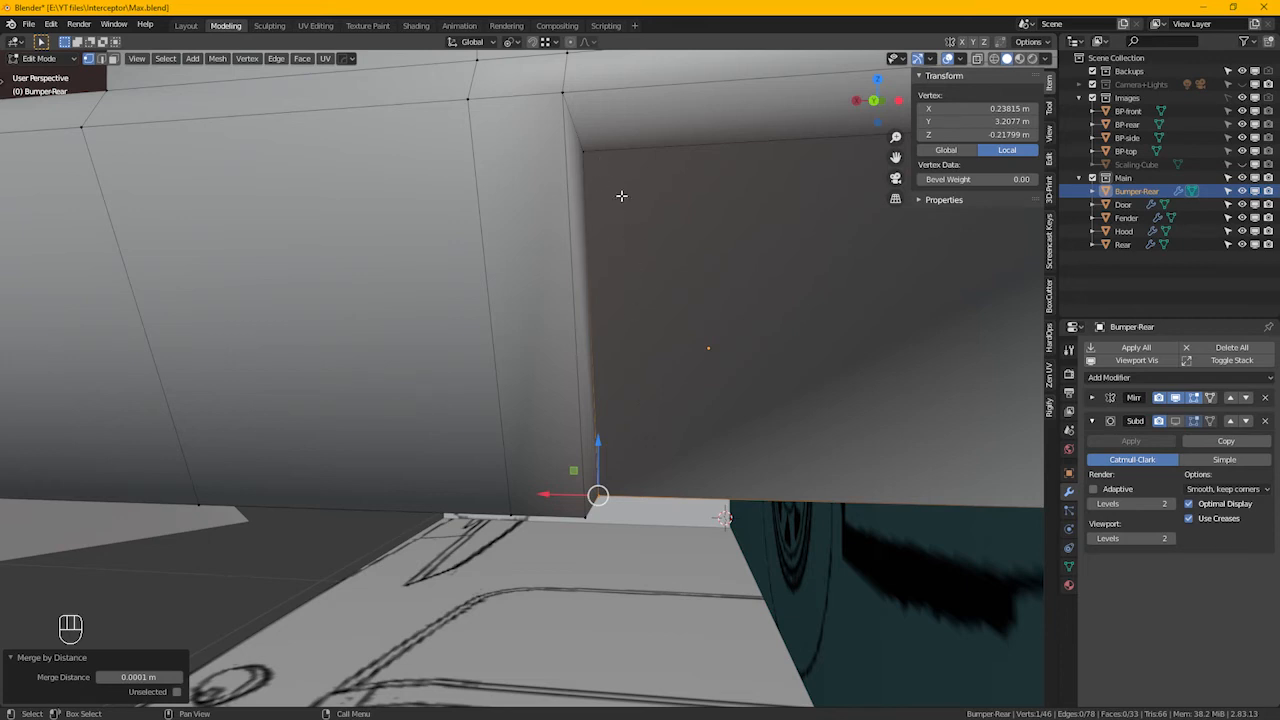
left_click(581, 150, "shift")
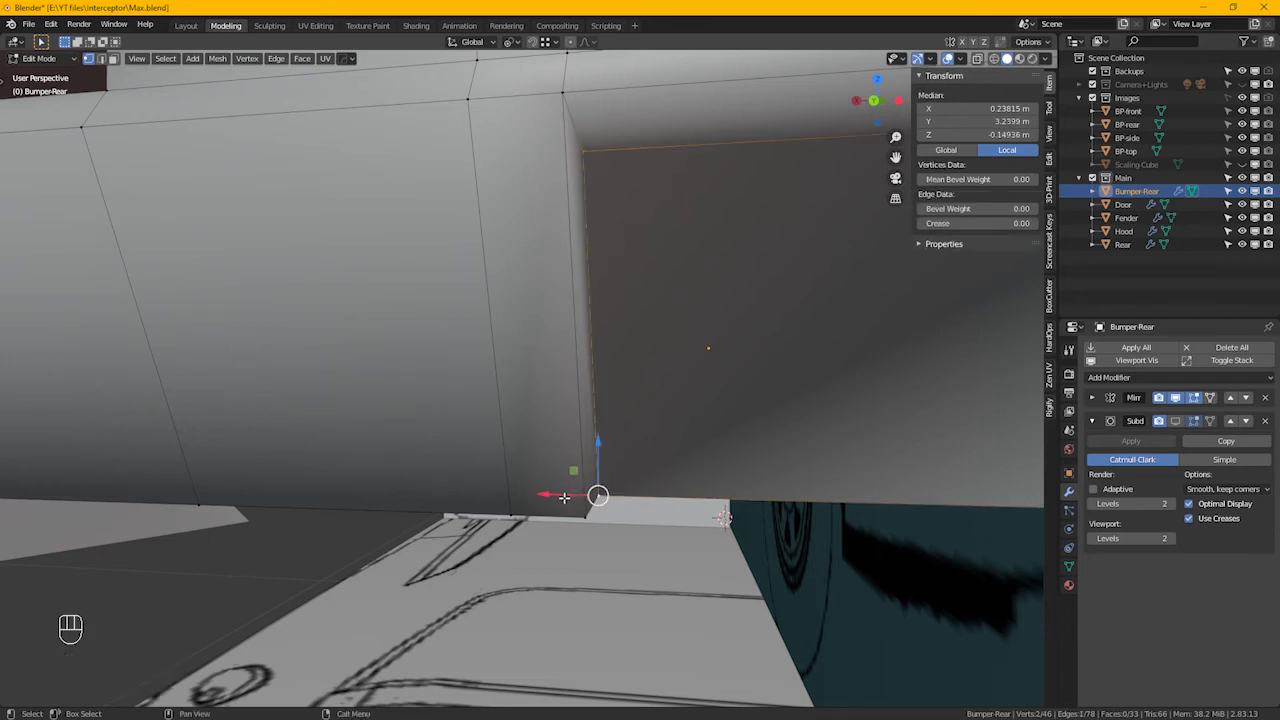
left_click_drag(572, 493, 600, 500)
middle_click_drag(691, 429, 603, 431)
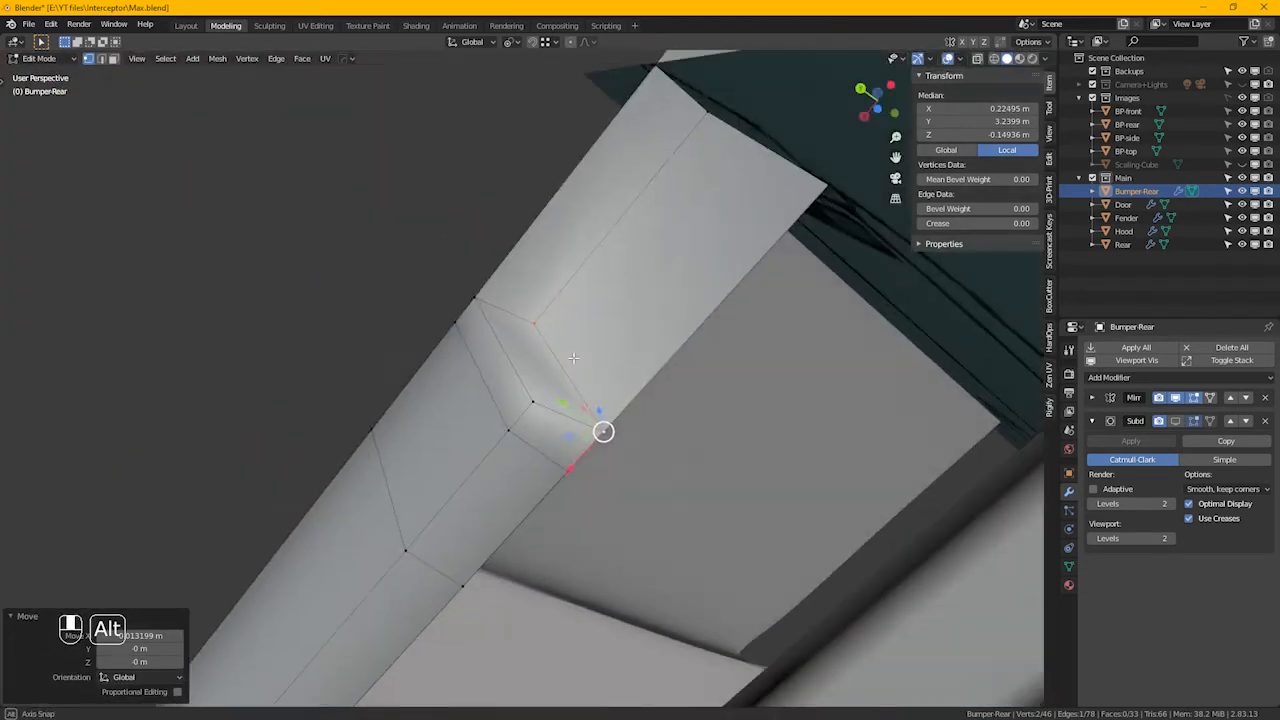
Move the lower outer vertex of the plate recess's side wall about 0.012 m along Y
left_click(536, 404)
key("g")
key("y")
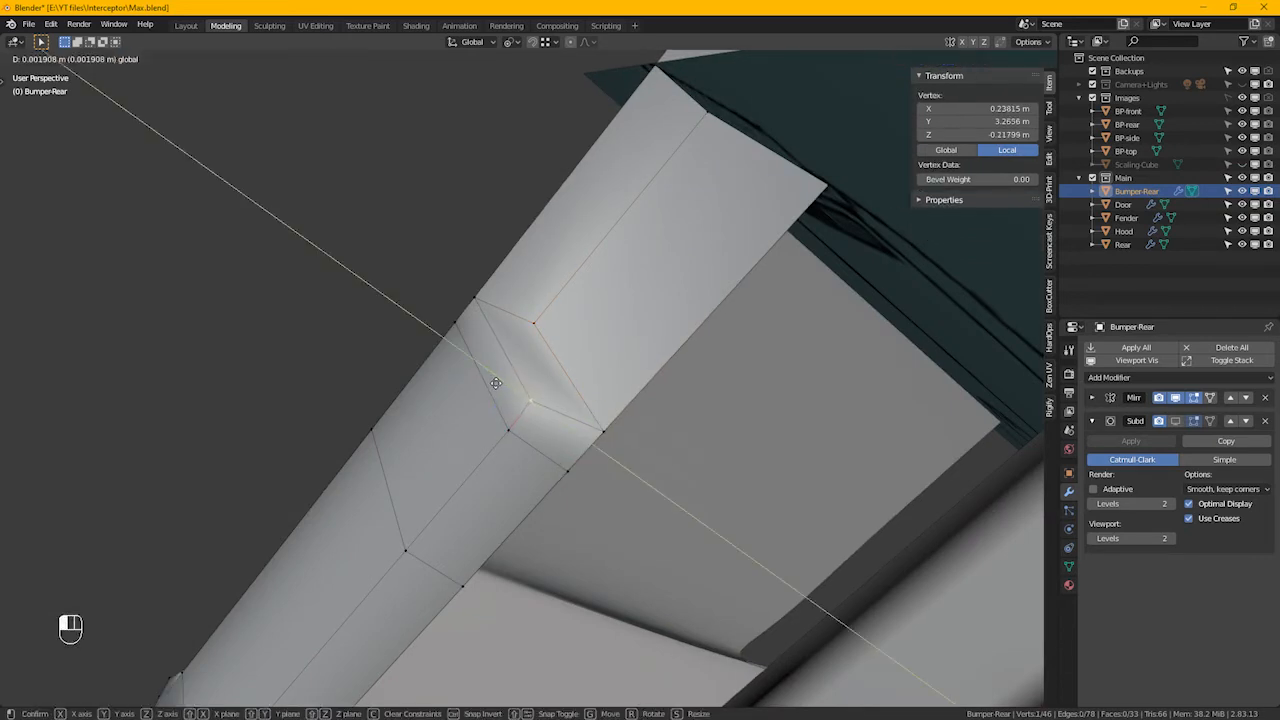
left_click(481, 381)
middle_click_drag(486, 382, 656, 465, "alt")
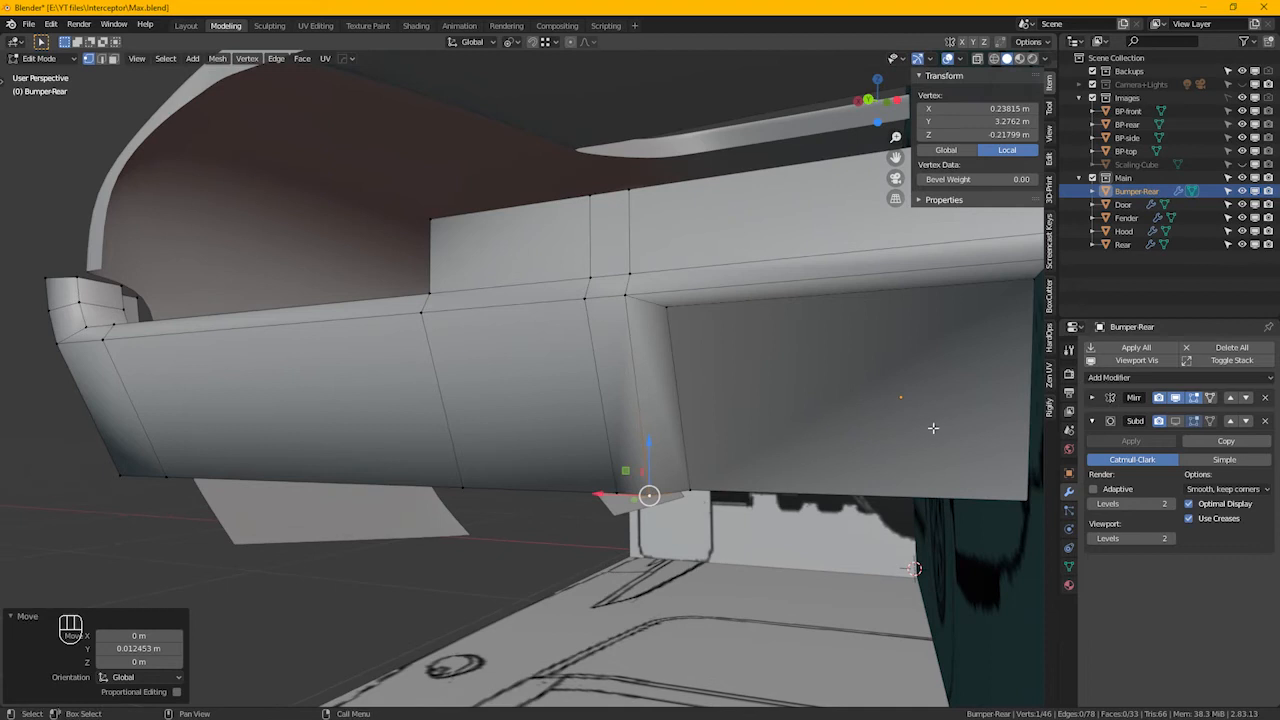
Turn on the rear bumper's Subdivision modifier in the viewport and view the smoothed plate recess from behind
left_click(1177, 421)
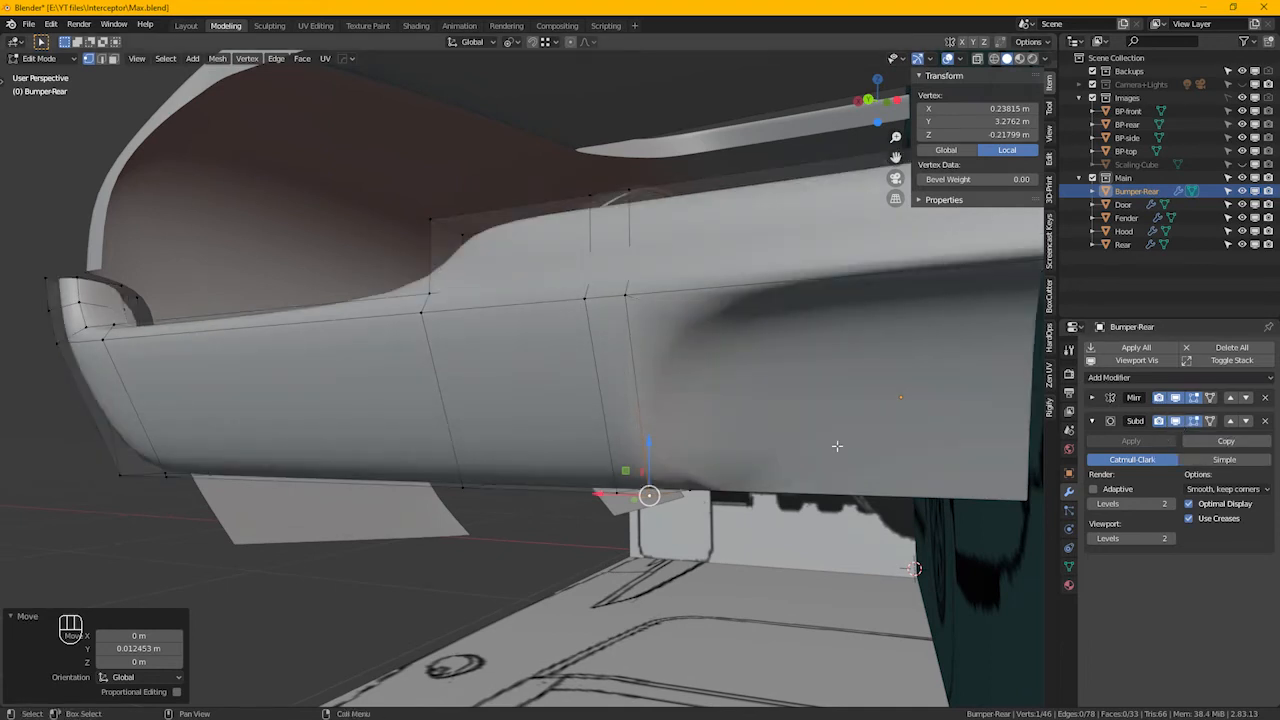
middle_click_drag(475, 408, 618, 398)
middle_click_drag(622, 401, 559, 375)
middle_click_drag(711, 359, 735, 338)
Add a vertical loop cut across the recessed plate face and slide it toward the side wall with a factor of about -0.763
key("ctrl+r")
left_click(746, 332)
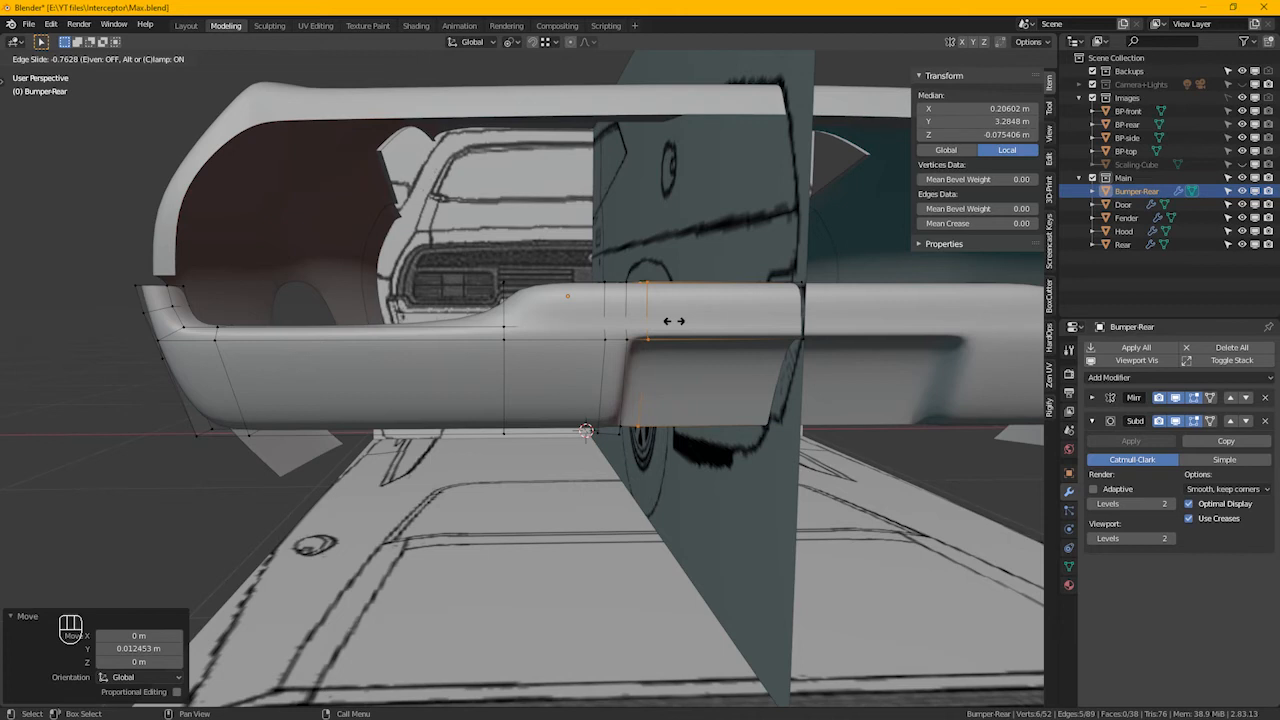
left_click(668, 345)
middle_click_drag(668, 345, 640, 320, "alt")
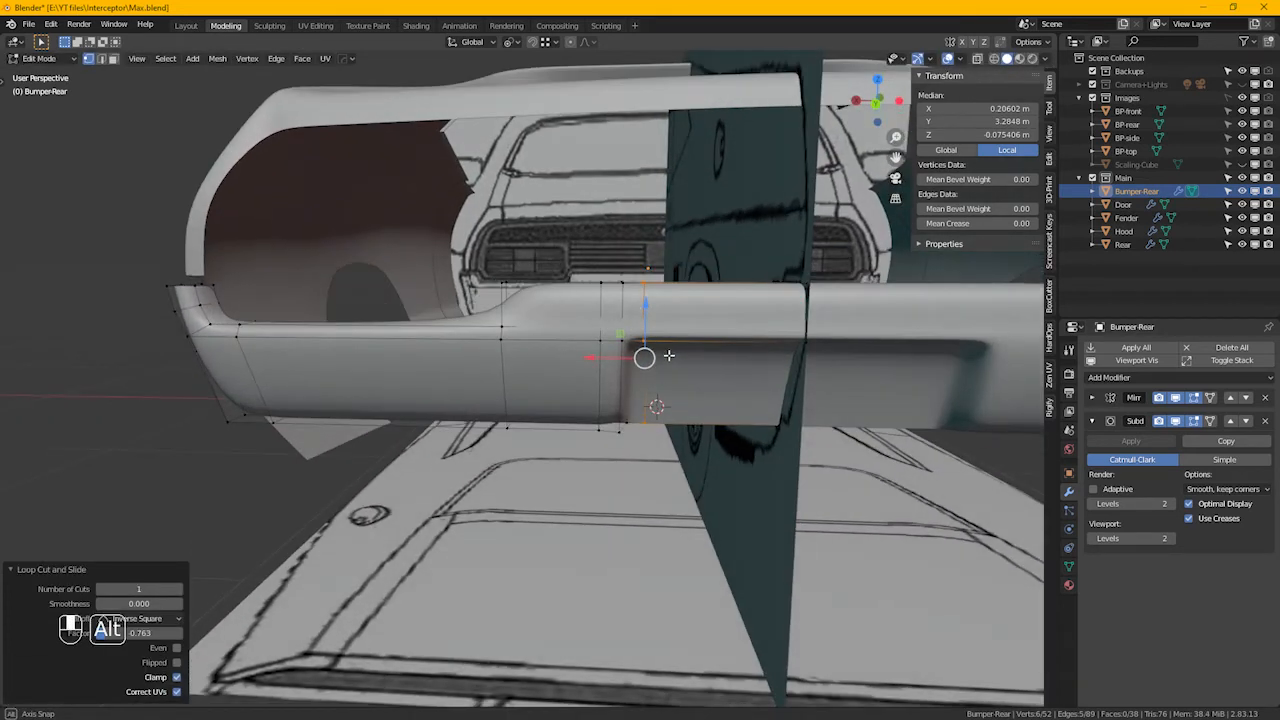
scroll(635, 316, "up", 2)
Add a vertical loop cut on the bumper just outside the plate recess, slid toward it with a factor of about -0.636
middle_click_drag(632, 367, 591, 503, "alt")
key("ctrl+r")
left_click(552, 386)
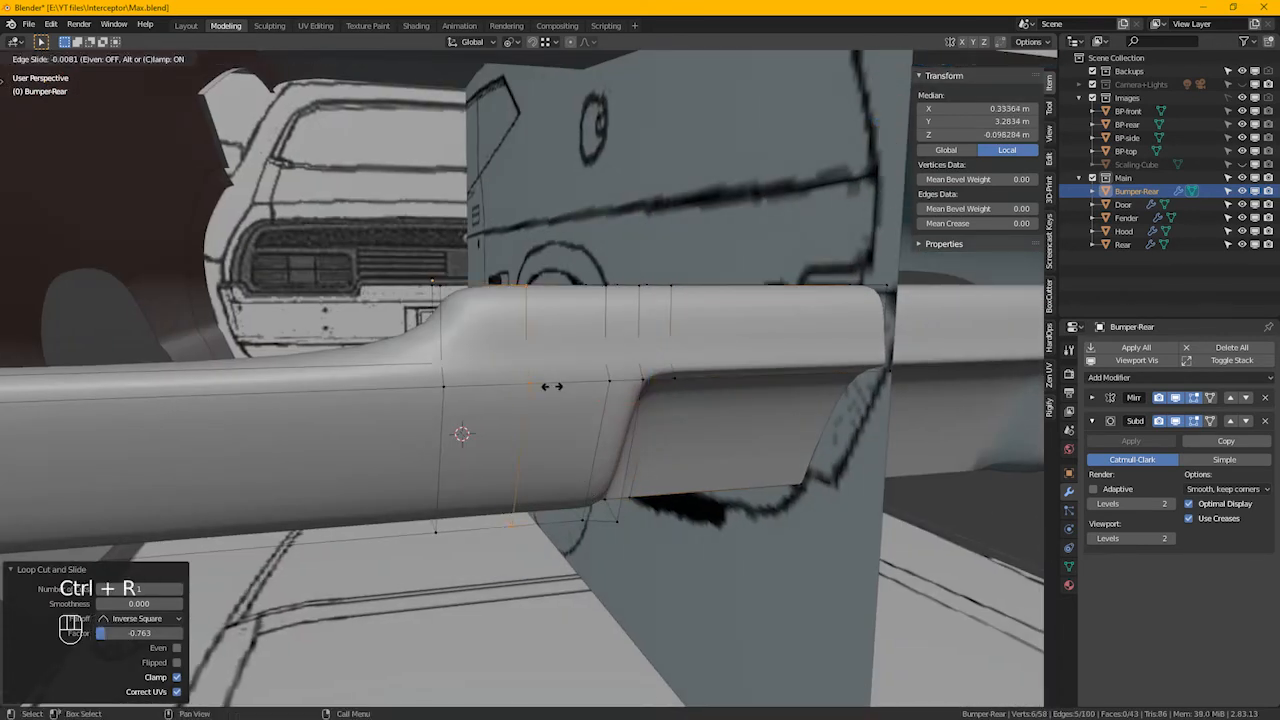
left_click(604, 387)
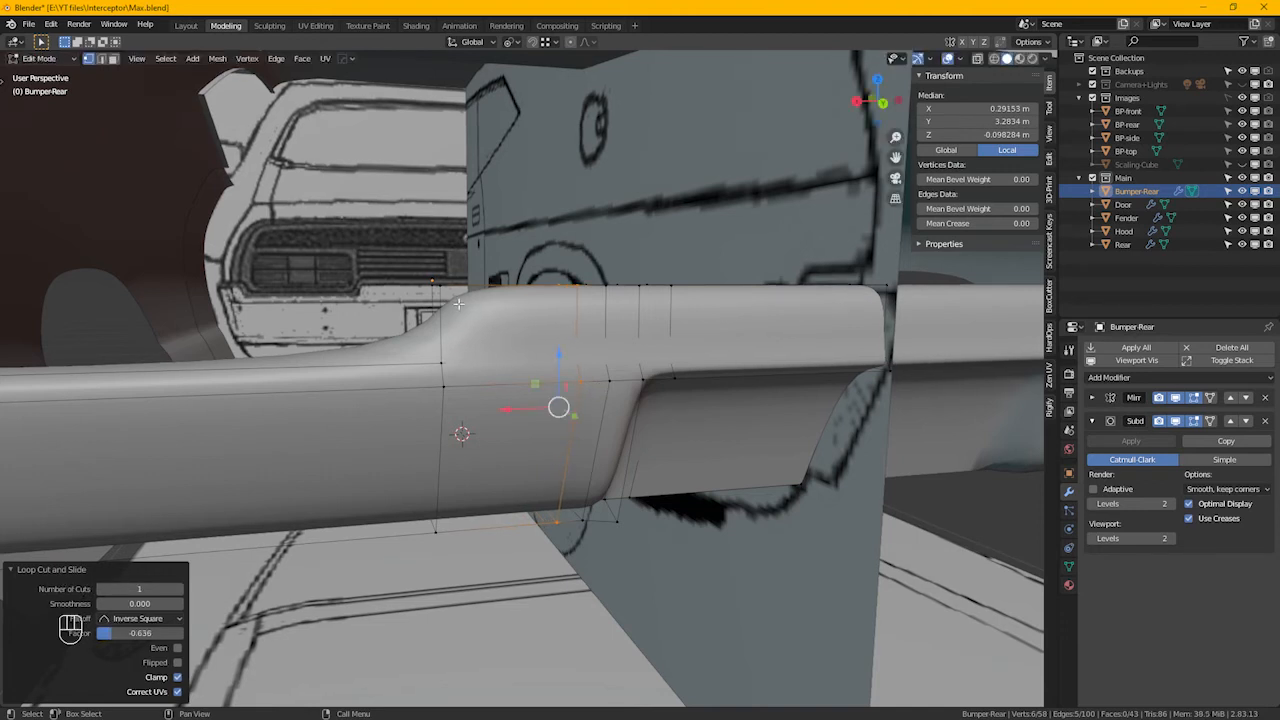
Add six evenly spaced horizontal loop cuts around the raised middle section of the bumper, without sliding them
left_click_drag(463, 354, 545, 361, "alt")
key("2")
scroll(504, 352, "up", 2)
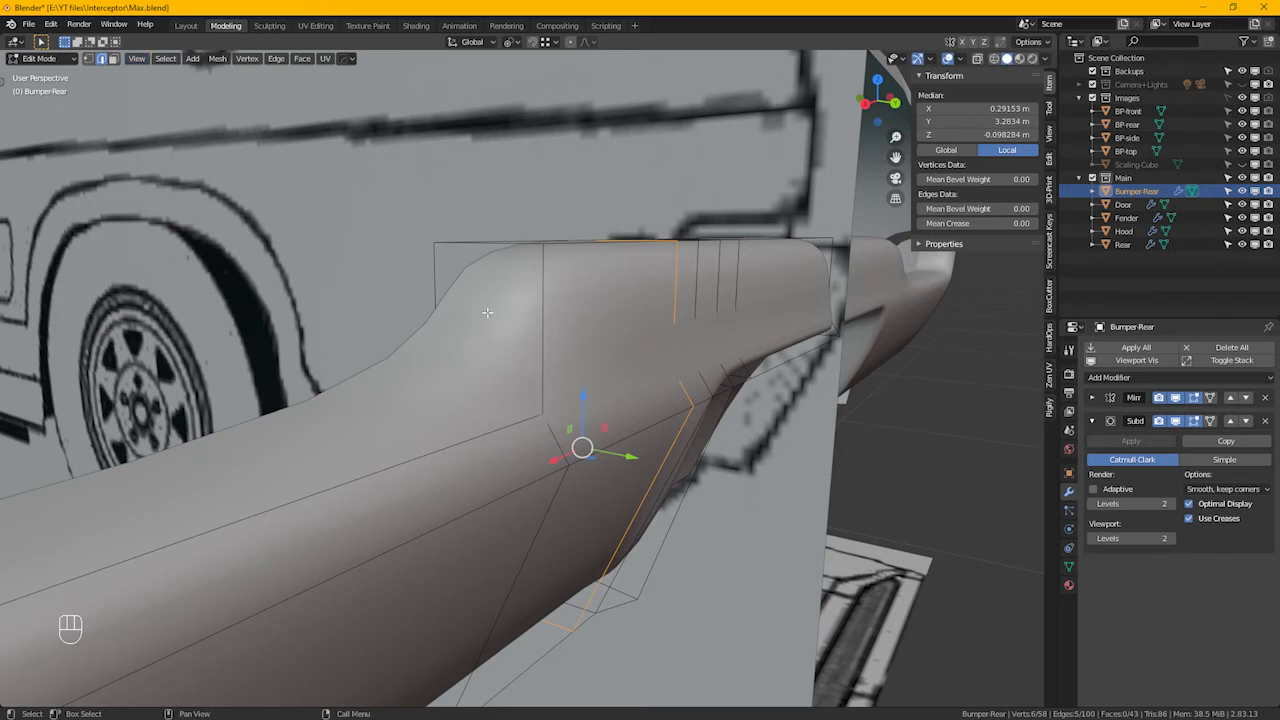
key("ctrl+r")
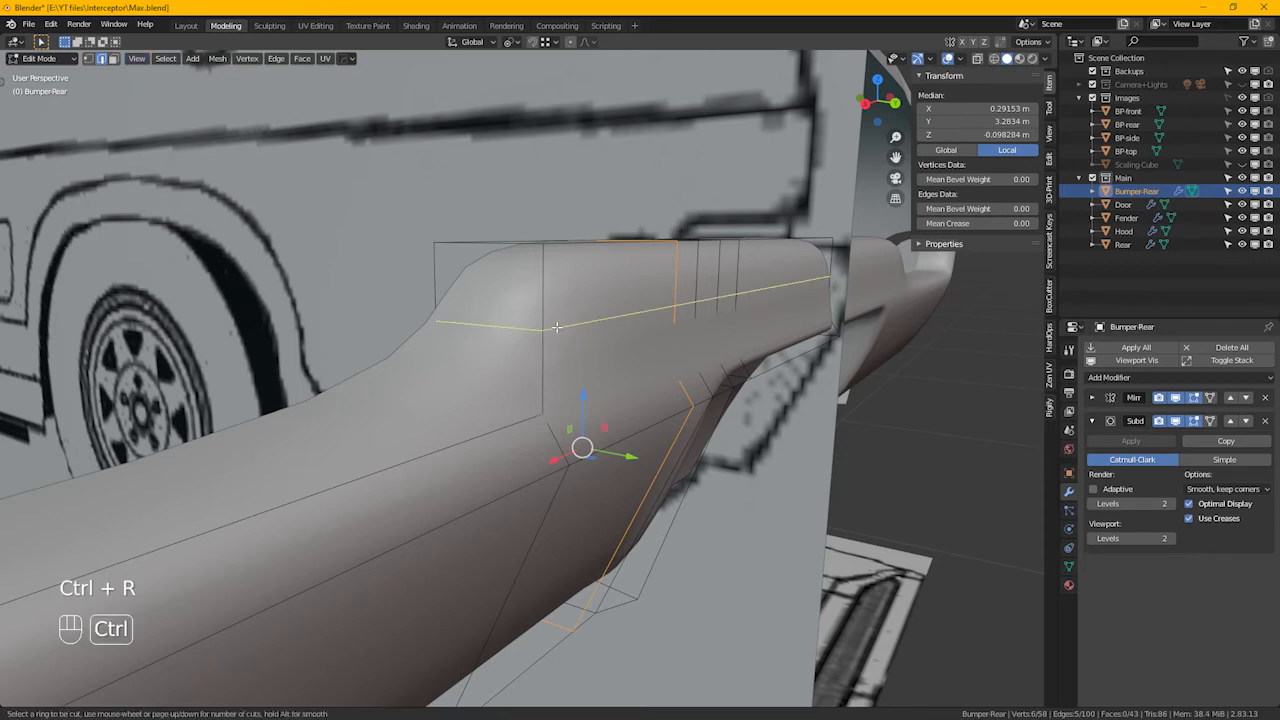
scroll(556, 327, "up", 3)
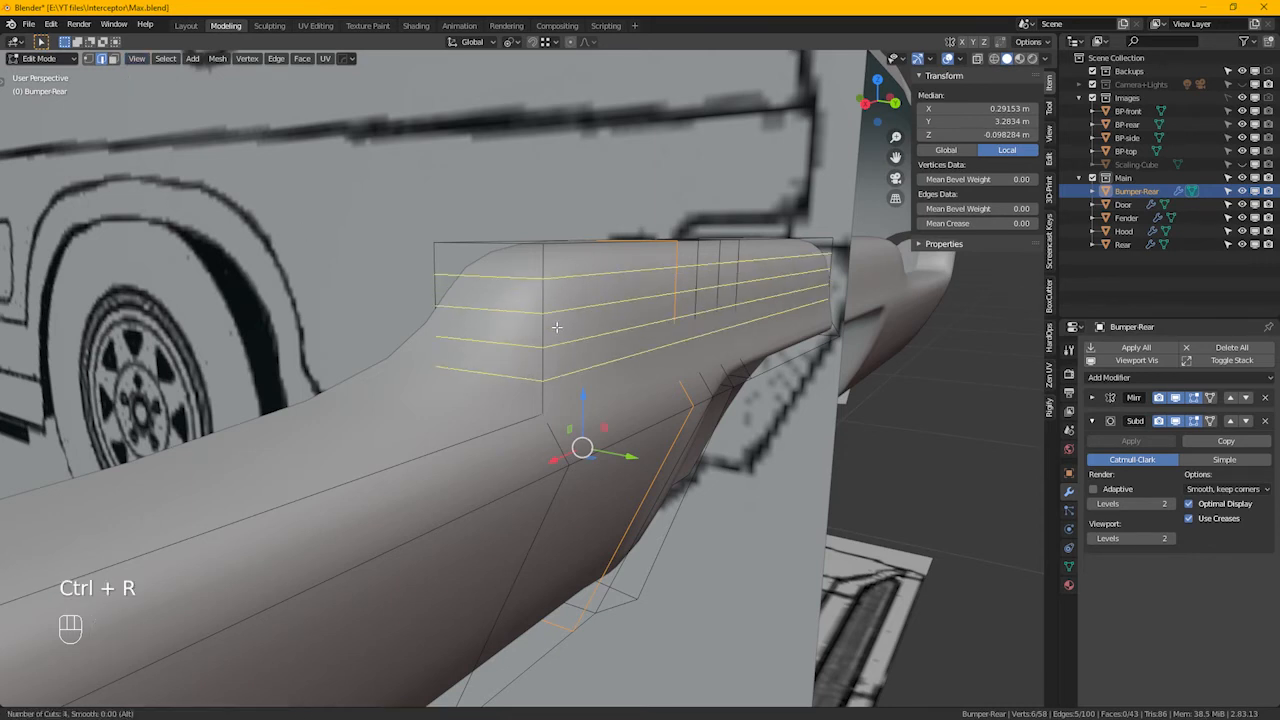
scroll(556, 327, "up", 1)
scroll(556, 327, "up", 4)
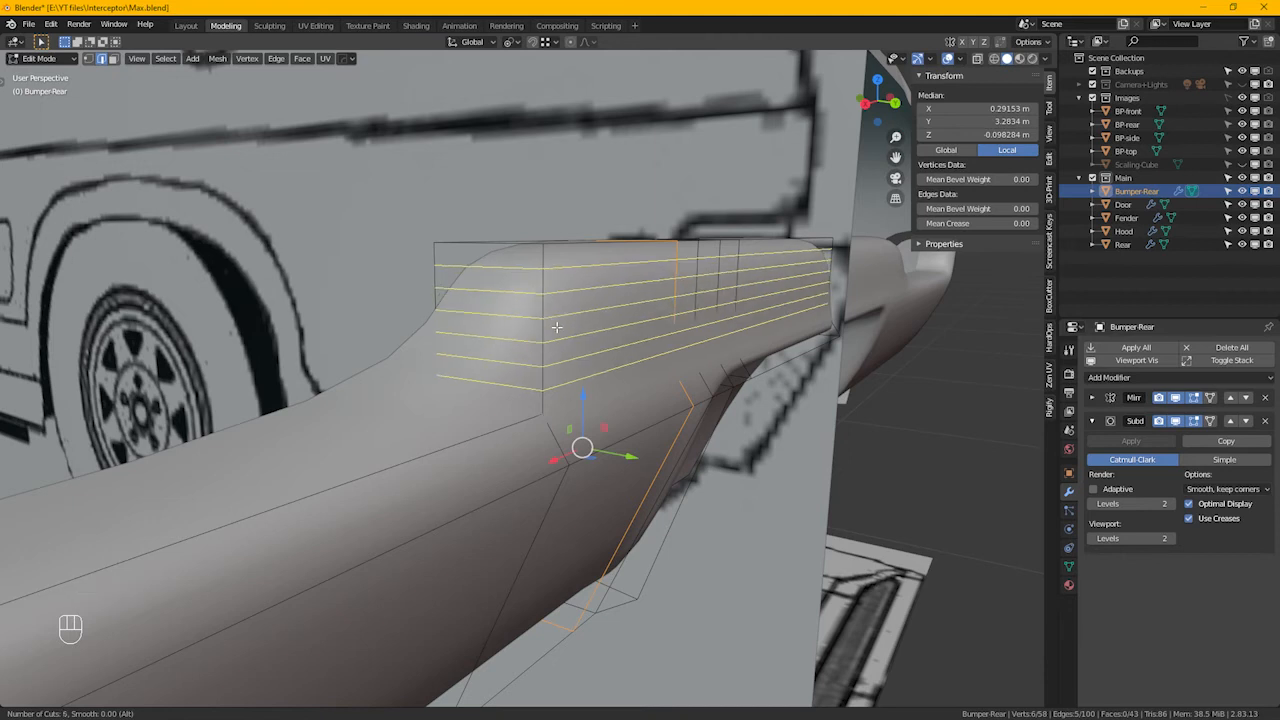
left_click(556, 327)
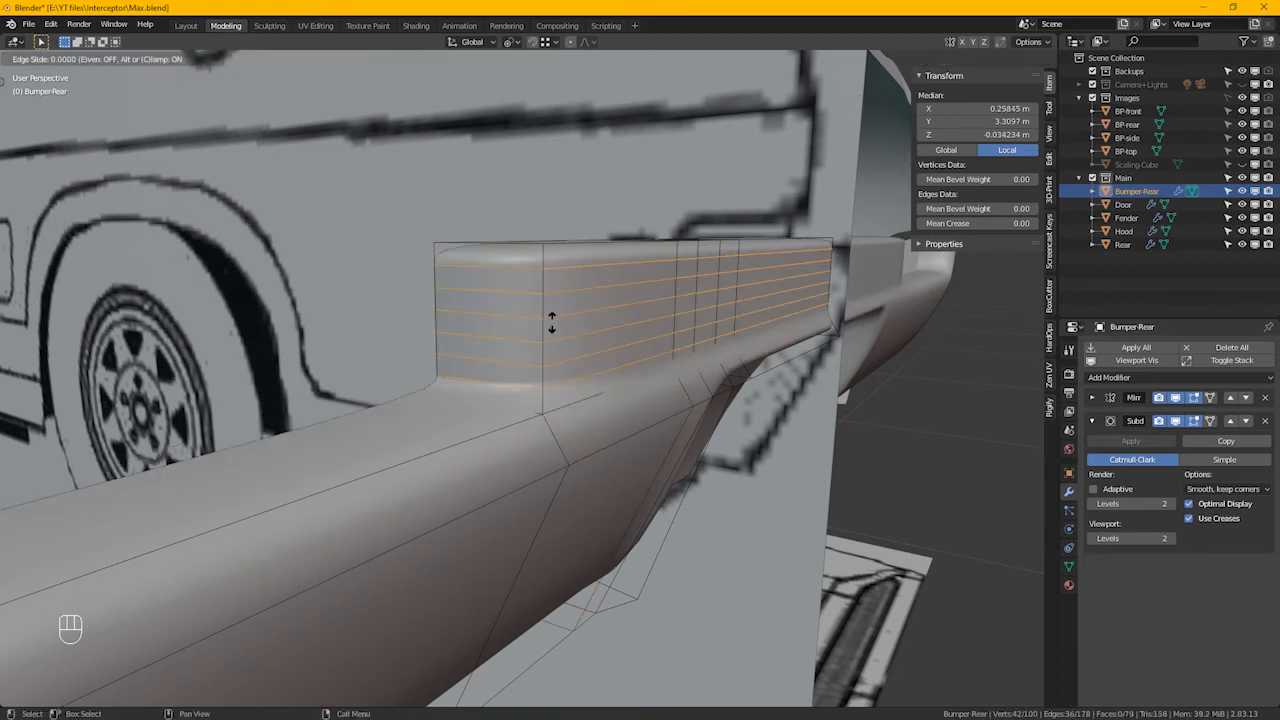
right_click(556, 327)
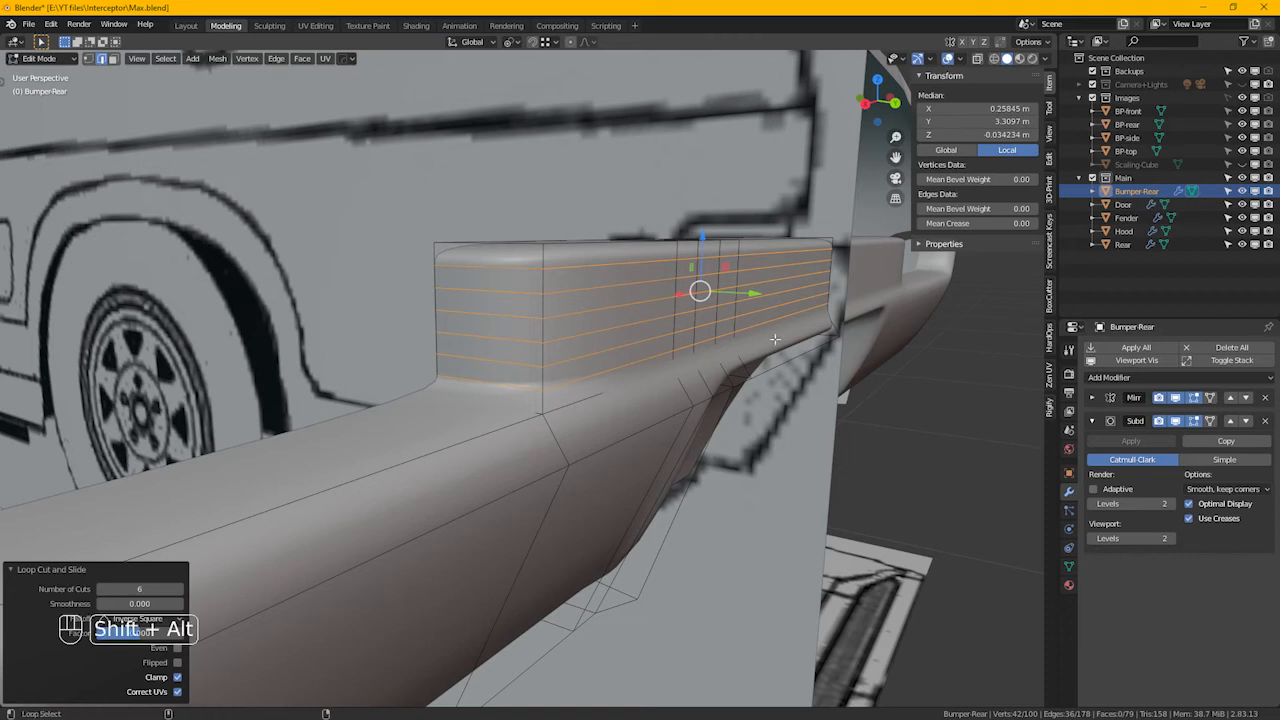
Dissolve the four inner loops on the raised section, keeping only the uppermost and lowermost as support loops
left_click(604, 271, "alt+shift")
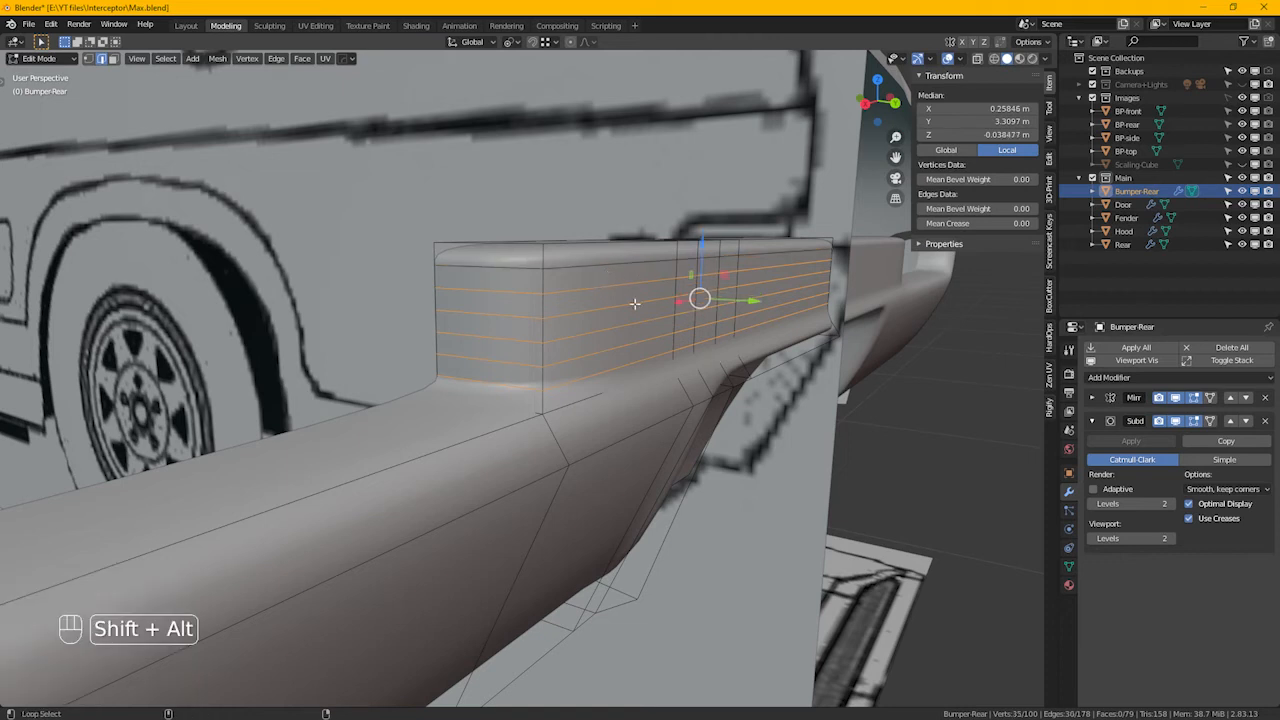
left_click(624, 368, "alt+shift")
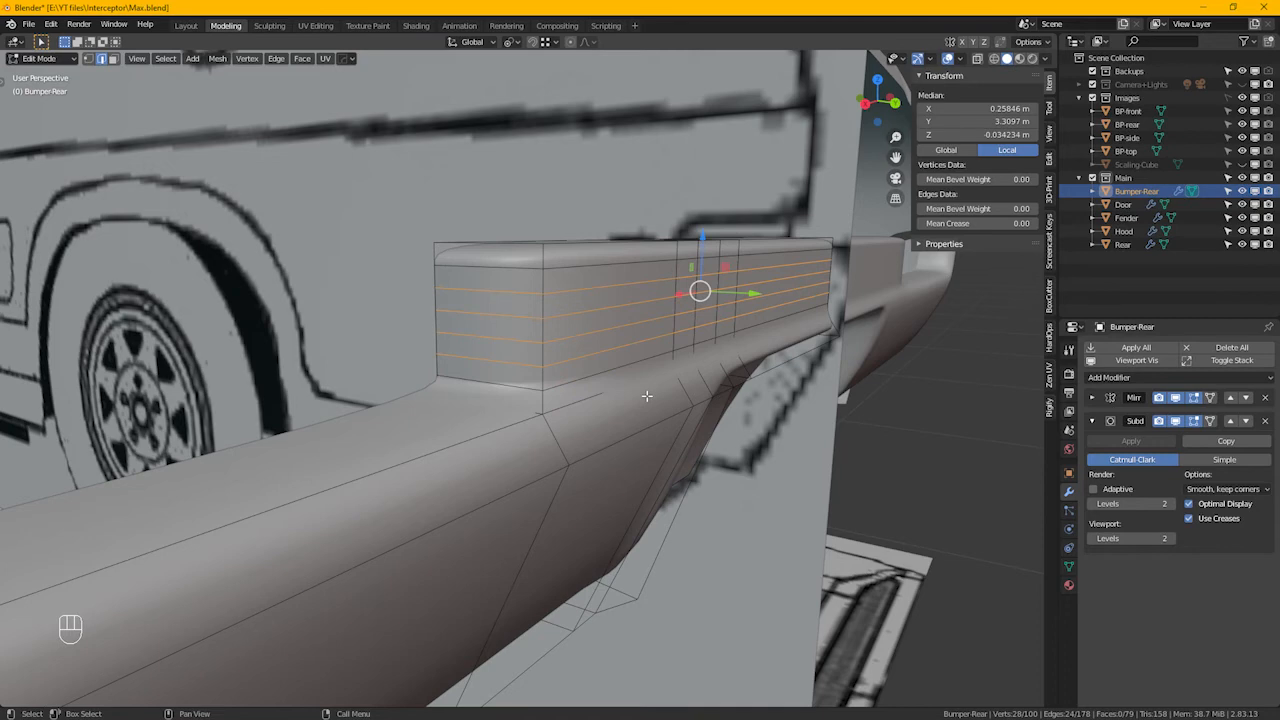
key("ctrl+x")
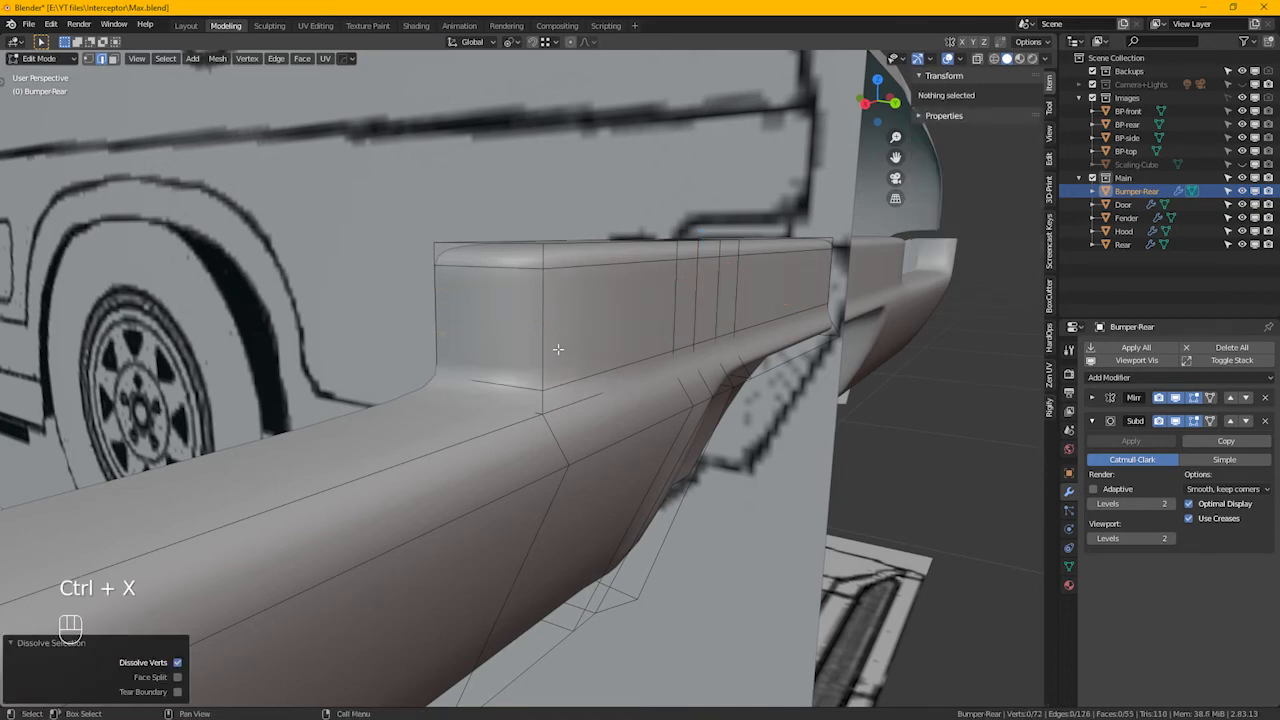
Add a vertical loop cut close to the raised section's outer end, slid with a factor of about -0.852
middle_click_drag(558, 349, 507, 392, "alt")
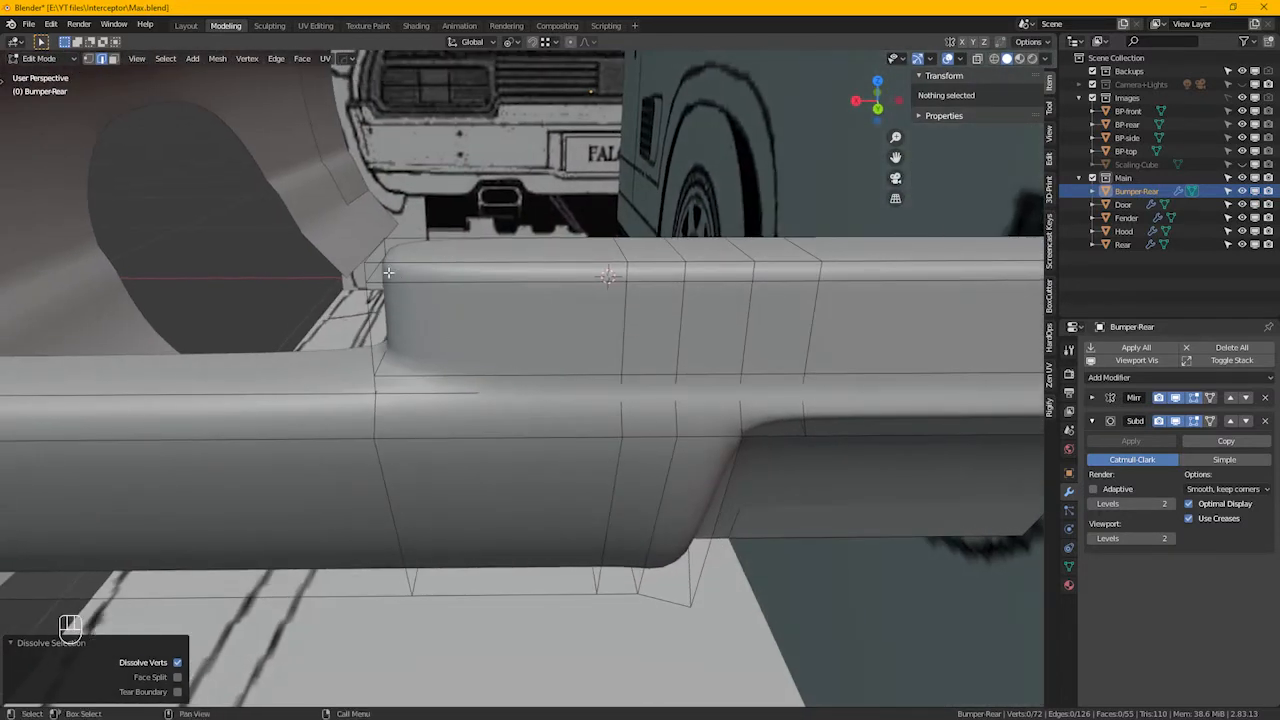
key("ctrl+r")
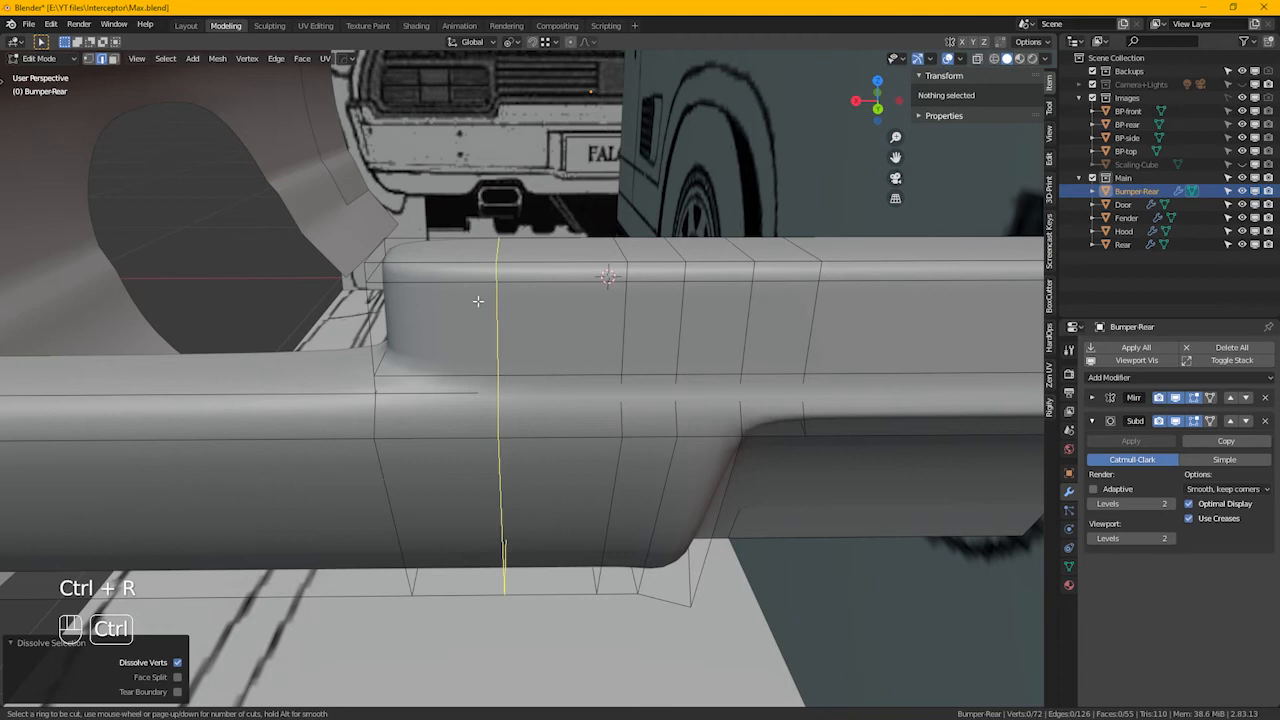
left_click(477, 300)
left_click_drag(403, 296, 392, 261)
left_click(360, 293)
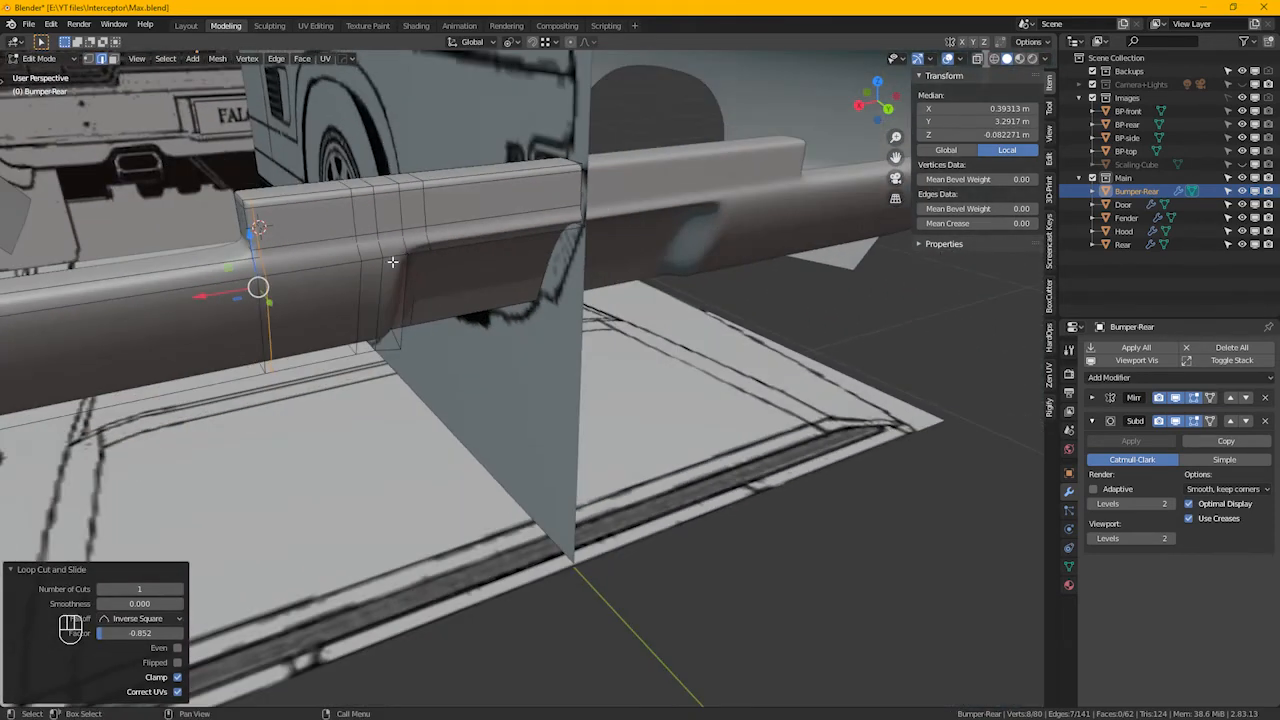
Add four evenly spaced loop cuts running through the bumper's underside and the recess's side and upper walls, without sliding them
middle_click_drag(392, 261, 465, 433)
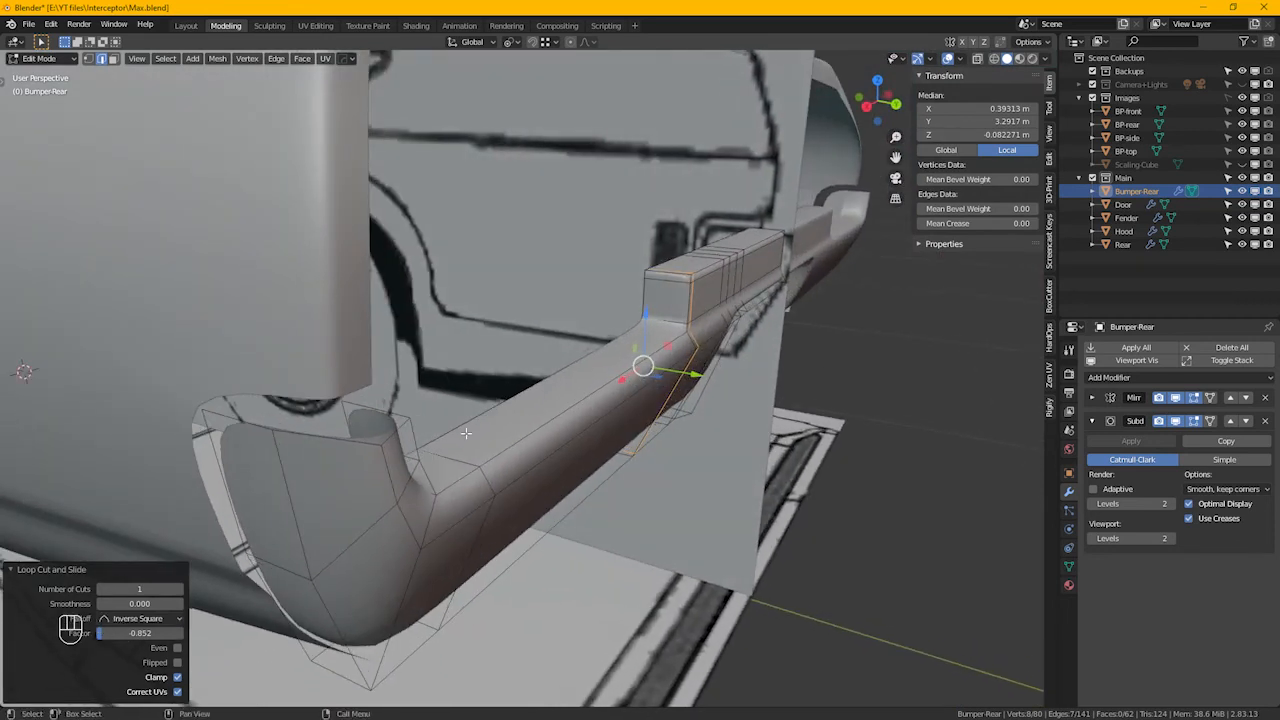
middle_click_drag(714, 400, 485, 271)
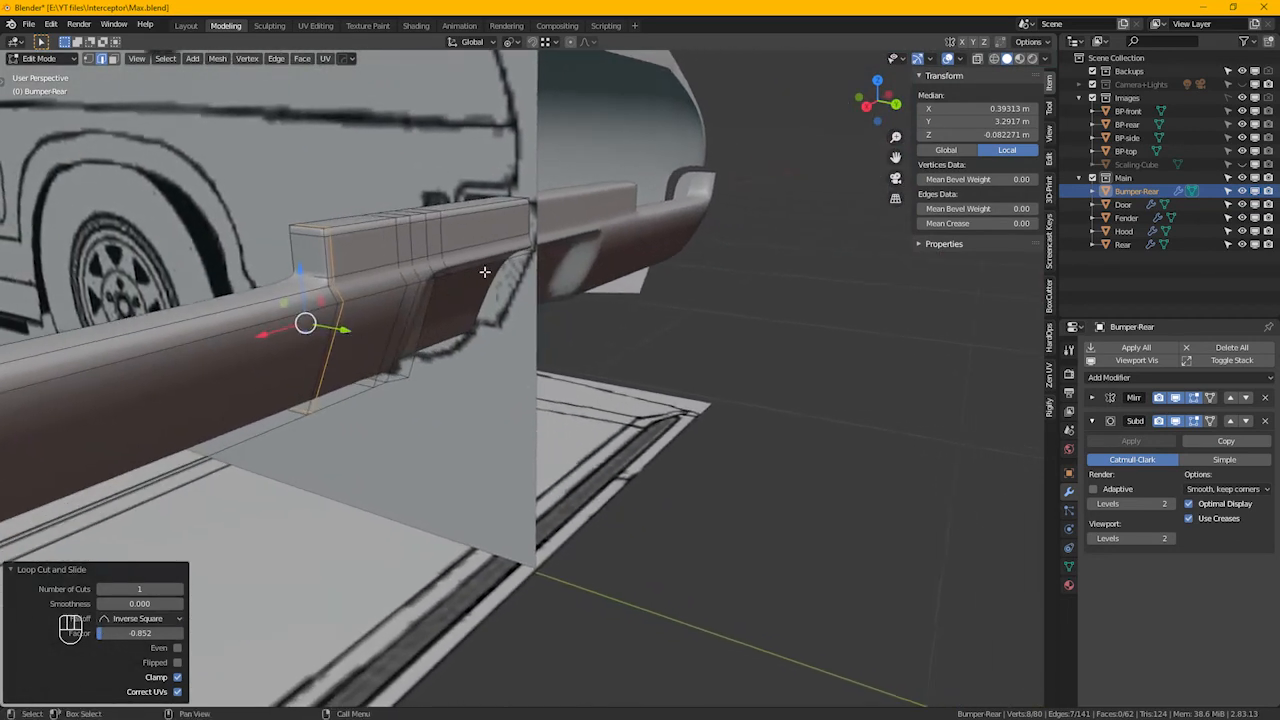
middle_click_drag(519, 345, 437, 363, "alt")
key("ctrl+r")
scroll(433, 370, "up", 3)
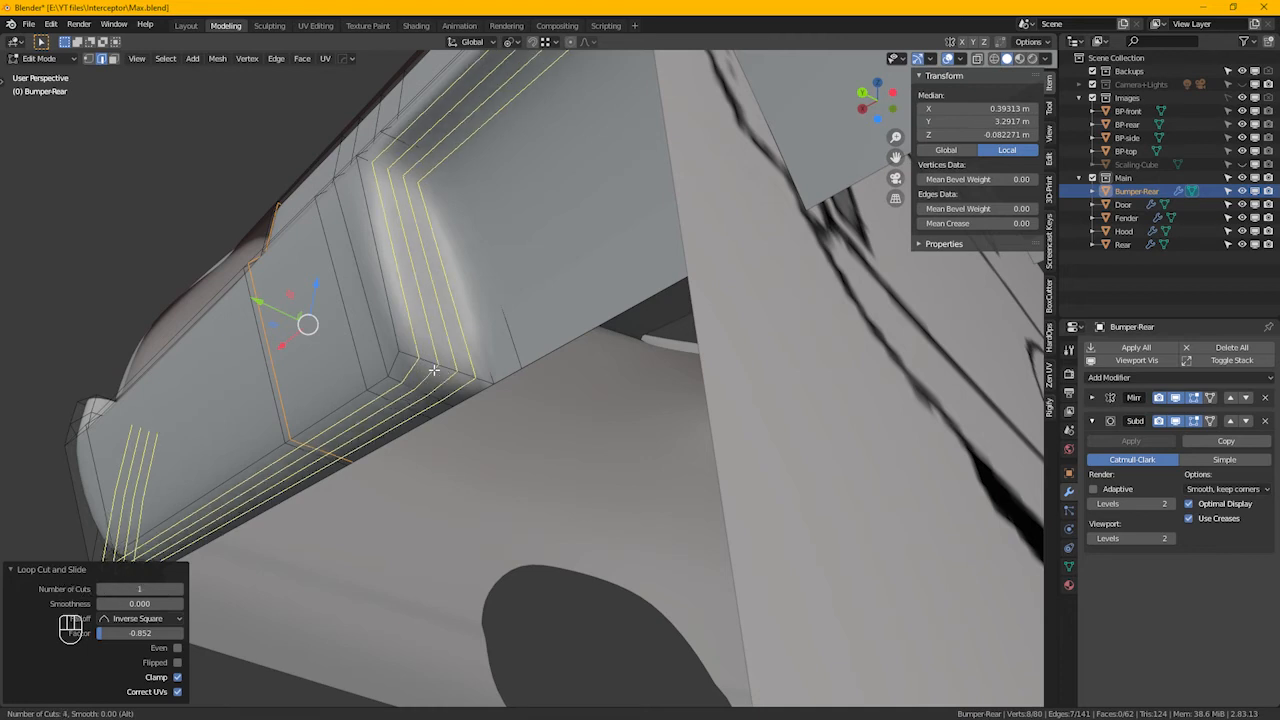
left_click(433, 370)
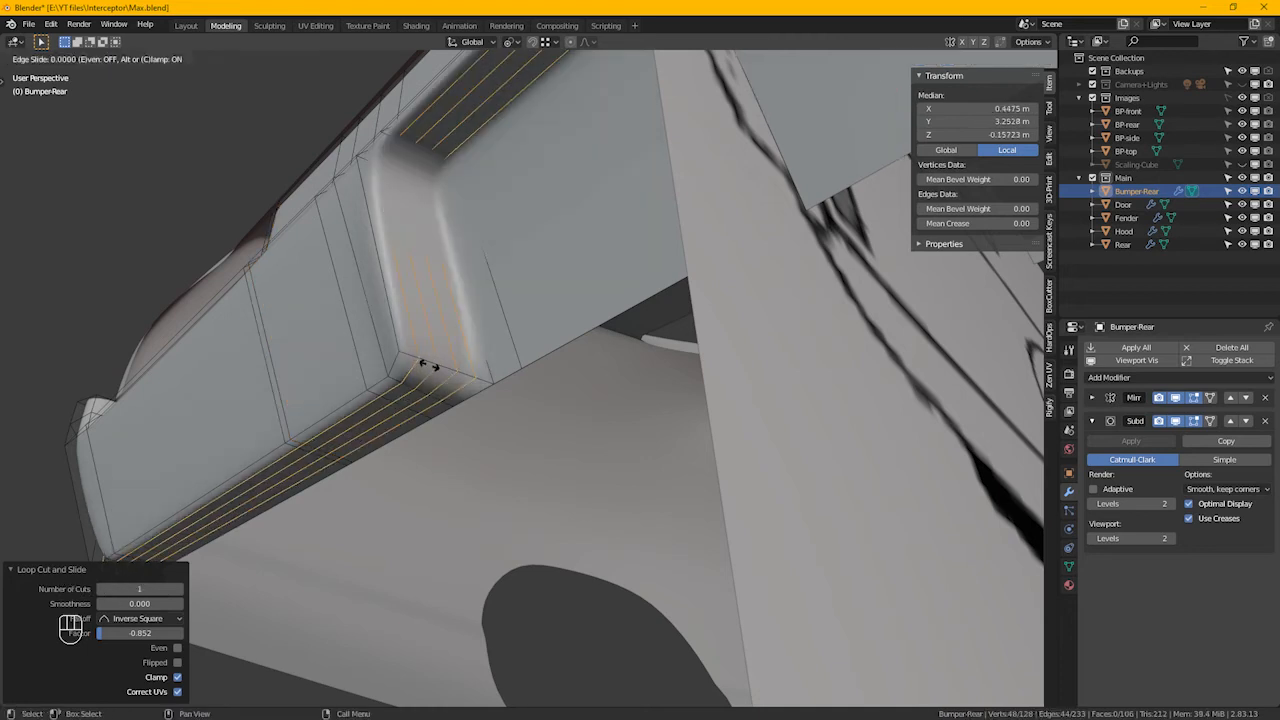
right_click(433, 369)
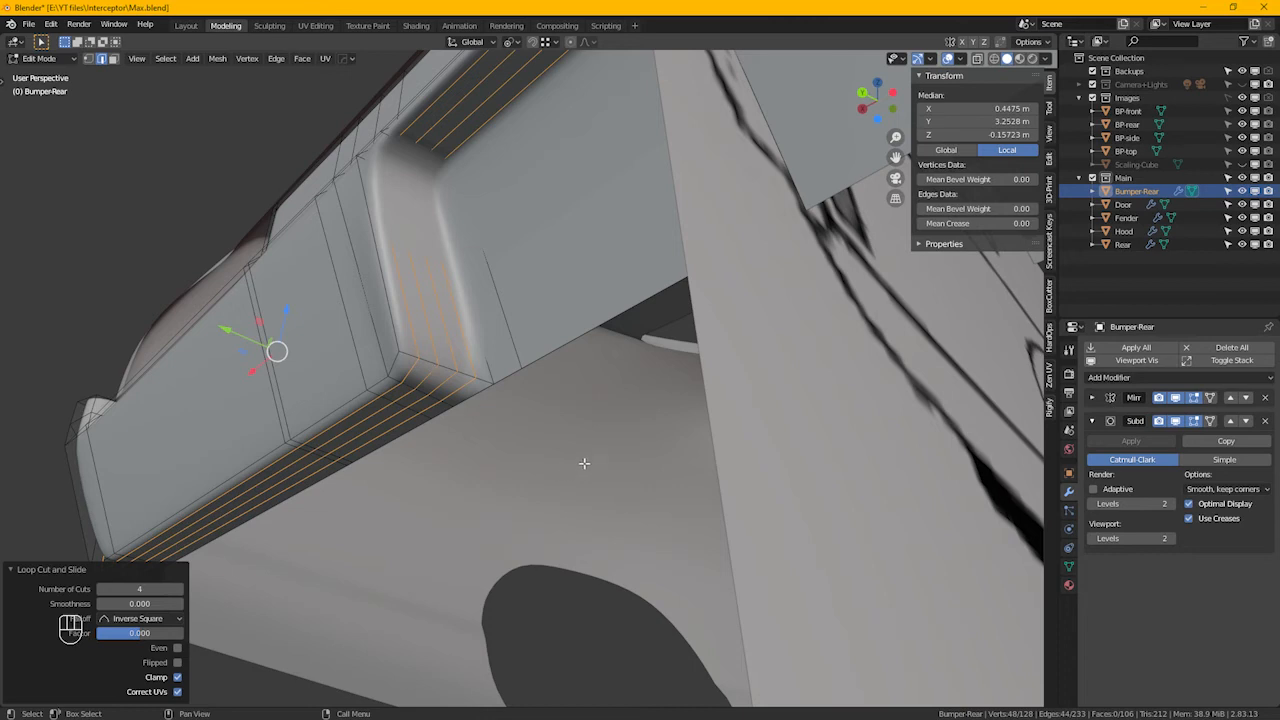
Dissolve the two middle loops along the underside and recess wall, keeping the two outermost as support loops
left_click(18, 571)
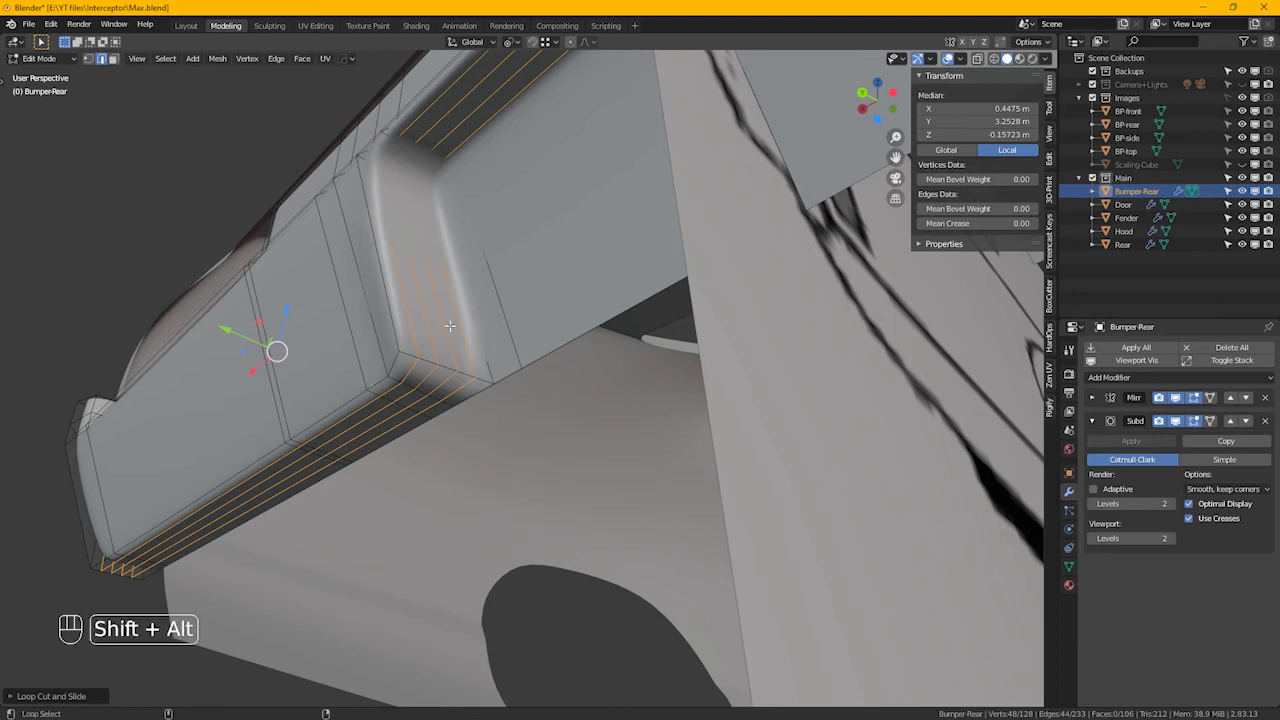
left_click(410, 307, "alt+shift")
left_click(469, 348, "alt+shift")
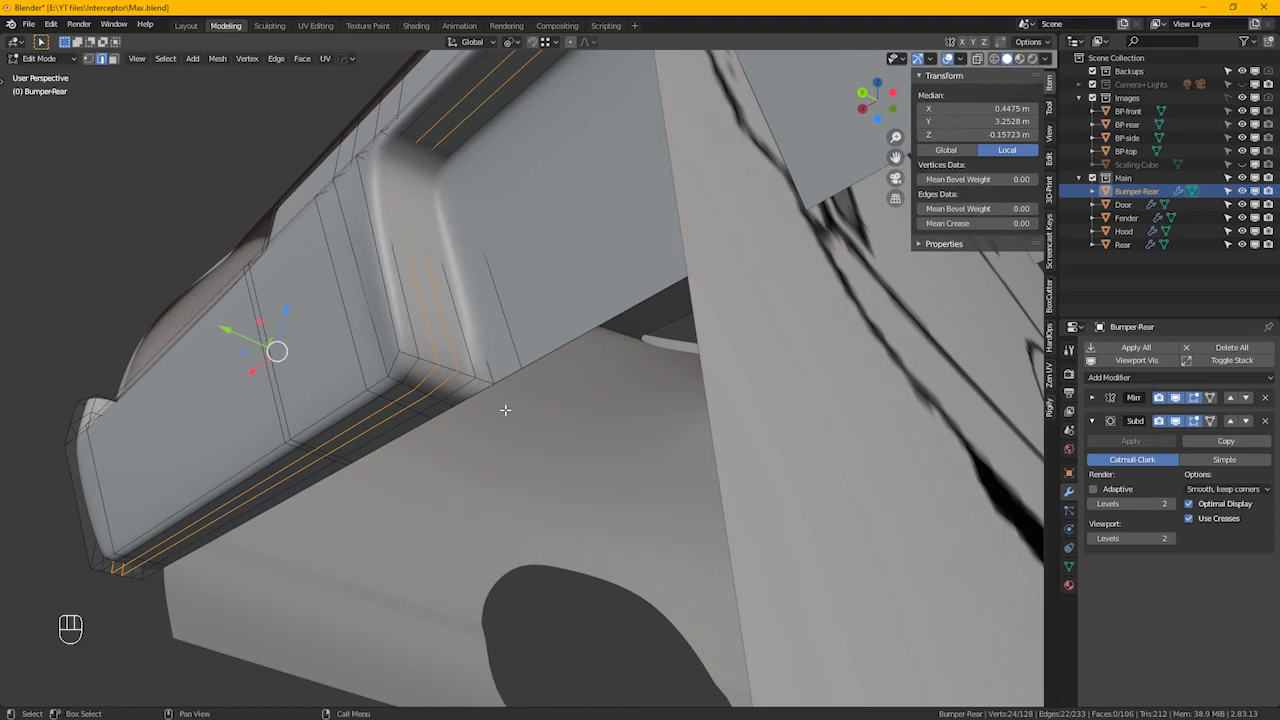
key("ctrl+x")
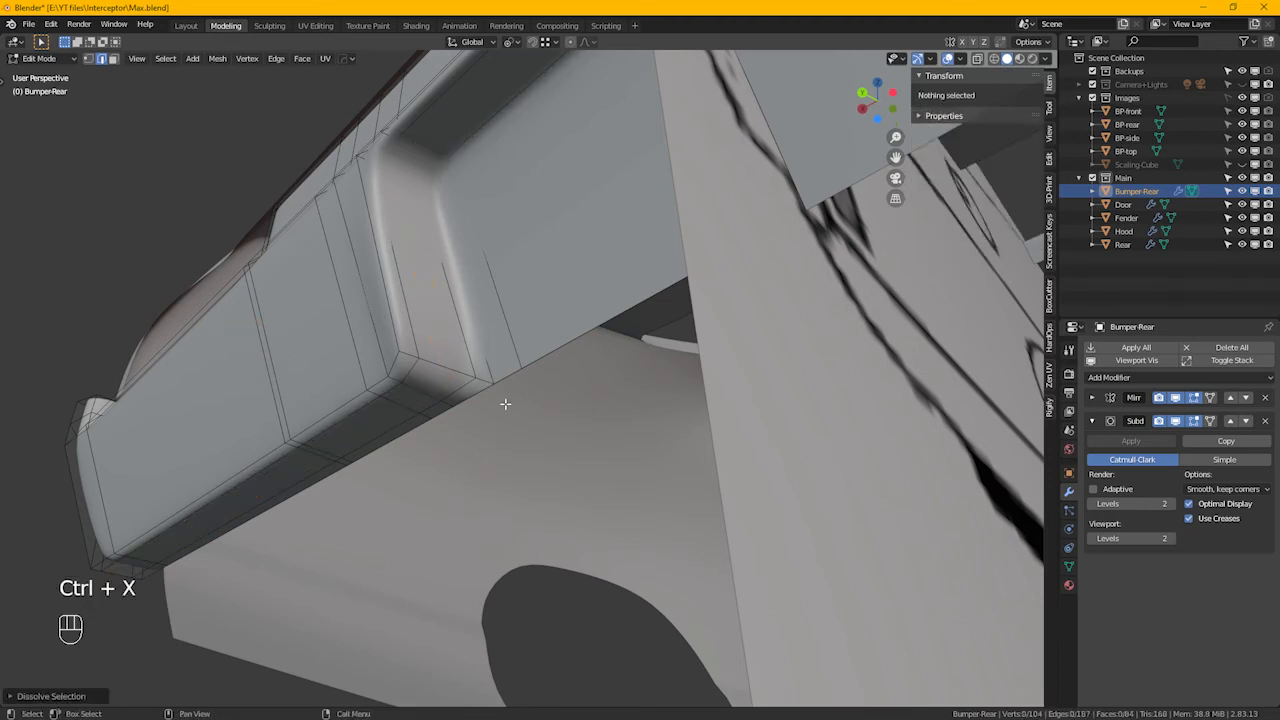
Add a horizontal loop cut along the bumper's rear face and plate recess, slid down close to the bottom edge
middle_click_drag(505, 404, 495, 410)
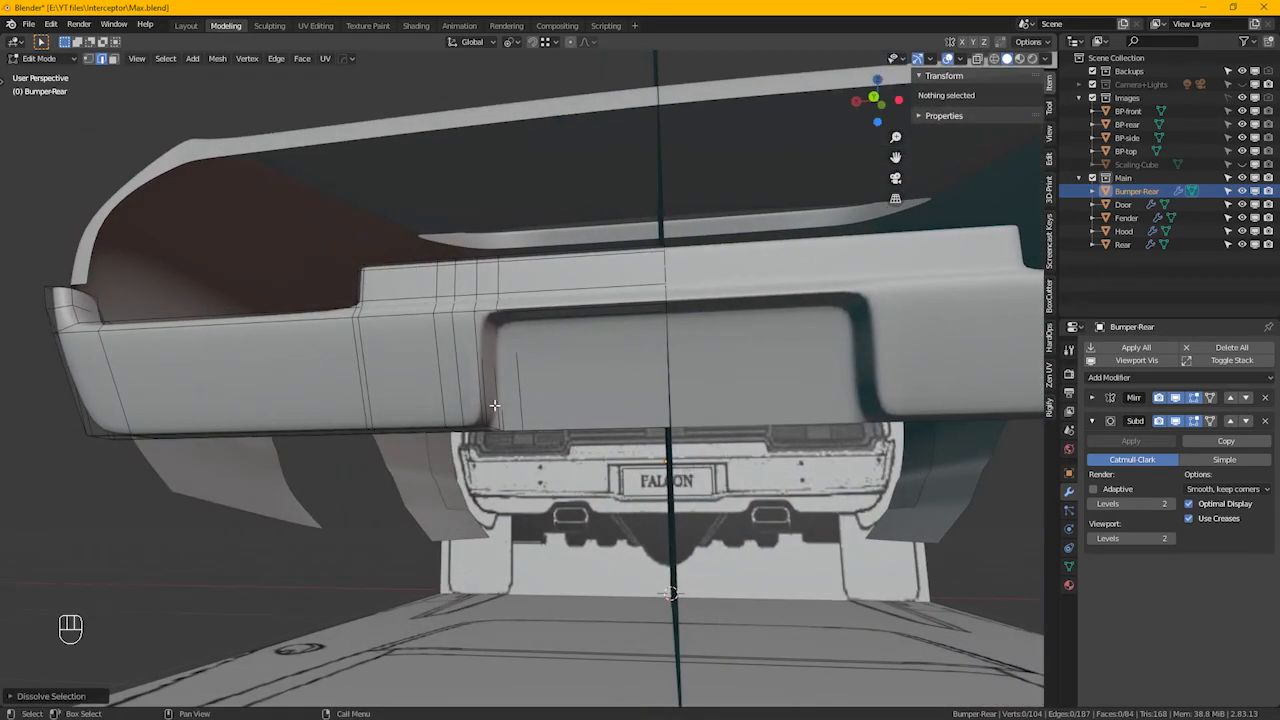
key("ctrl+r")
left_click(490, 398)
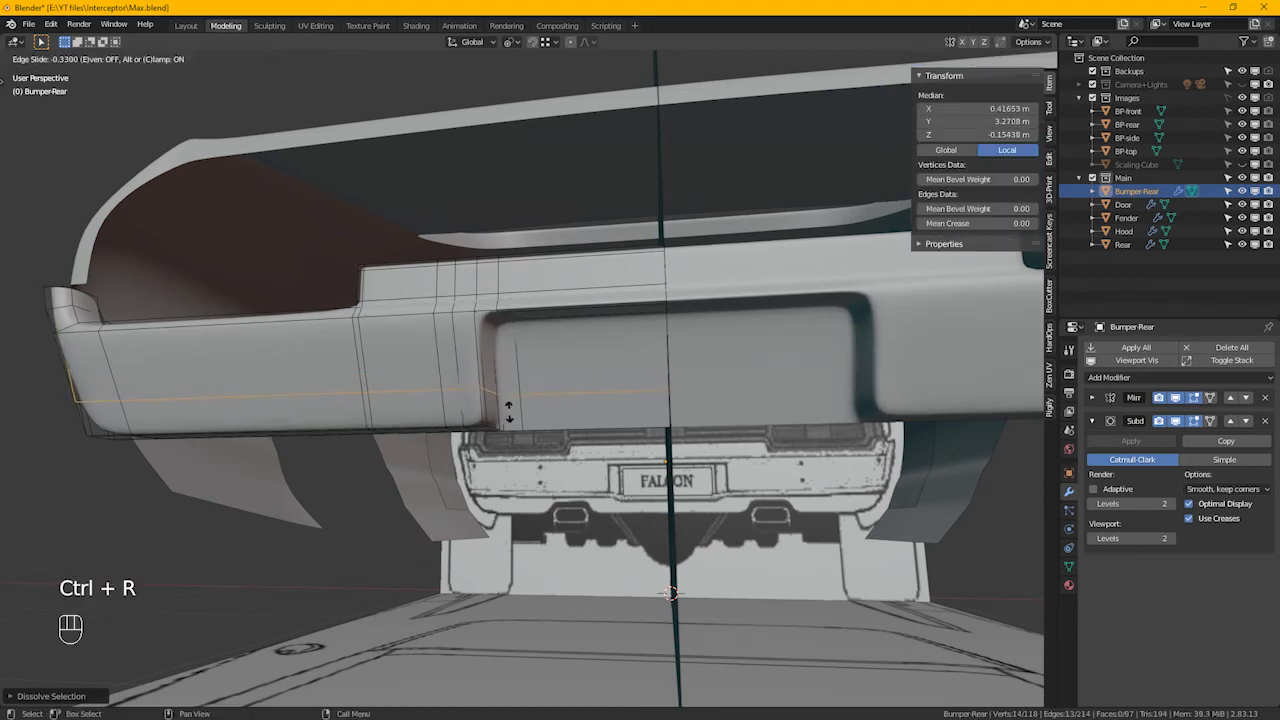
left_click(556, 433)
Examine the smoothed bumper around the plate recess, raised section and outer end, in and out of Edit Mode and X-ray
scroll(478, 431, "up", 4)
middle_click_drag(478, 431, 443, 413, "alt")
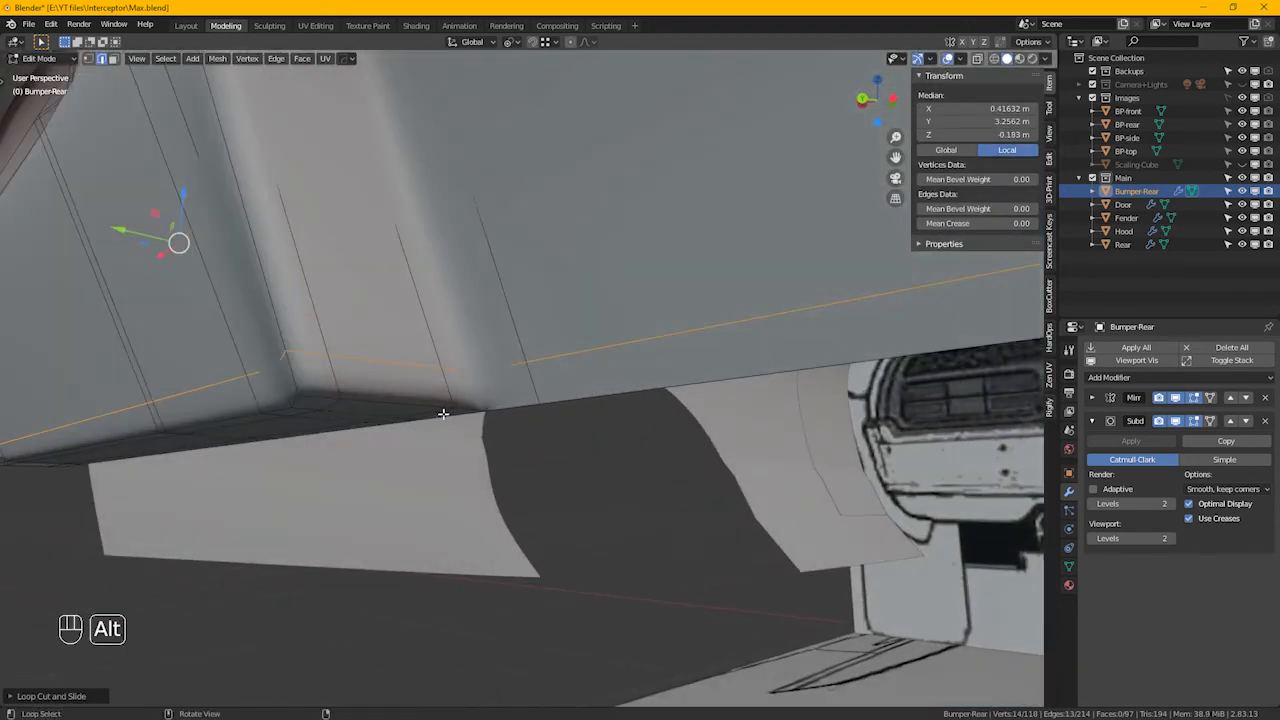
scroll(340, 389, "down", 3)
middle_click_drag(345, 389, 428, 361, "alt")
scroll(426, 360, "down", 2)
middle_click_drag(486, 390, 526, 500)
key("Tab")
key("Tab")
scroll(490, 412, "up", 5)
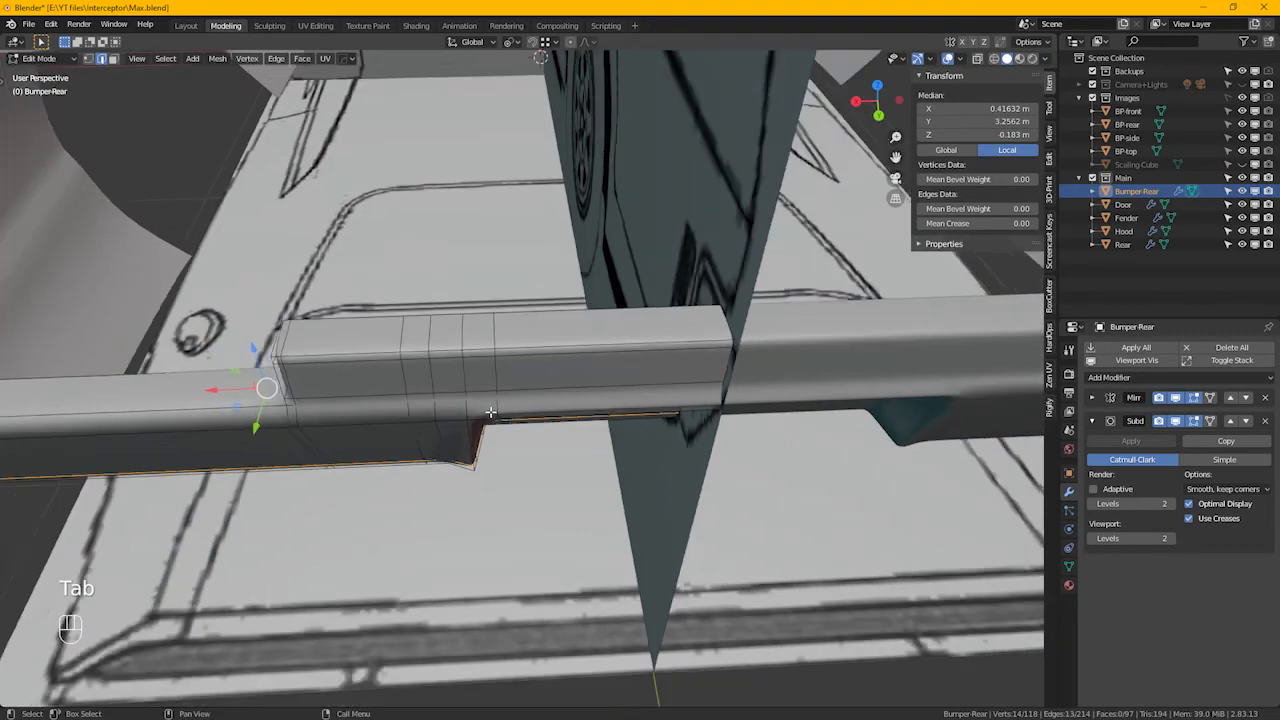
scroll(490, 412, "down", 2)
middle_click_drag(406, 434, 537, 403)
middle_click_drag(180, 385, 528, 388, "alt")
key("alt+z")
key("alt+z")
middle_click_drag(426, 431, 245, 357, "alt")
Fill a face across the open top of the bumper's wraparound end, starting from its top boundary edge
left_click(316, 403, "alt")
left_click(265, 346)
middle_click_drag(348, 410, 420, 424, "alt")
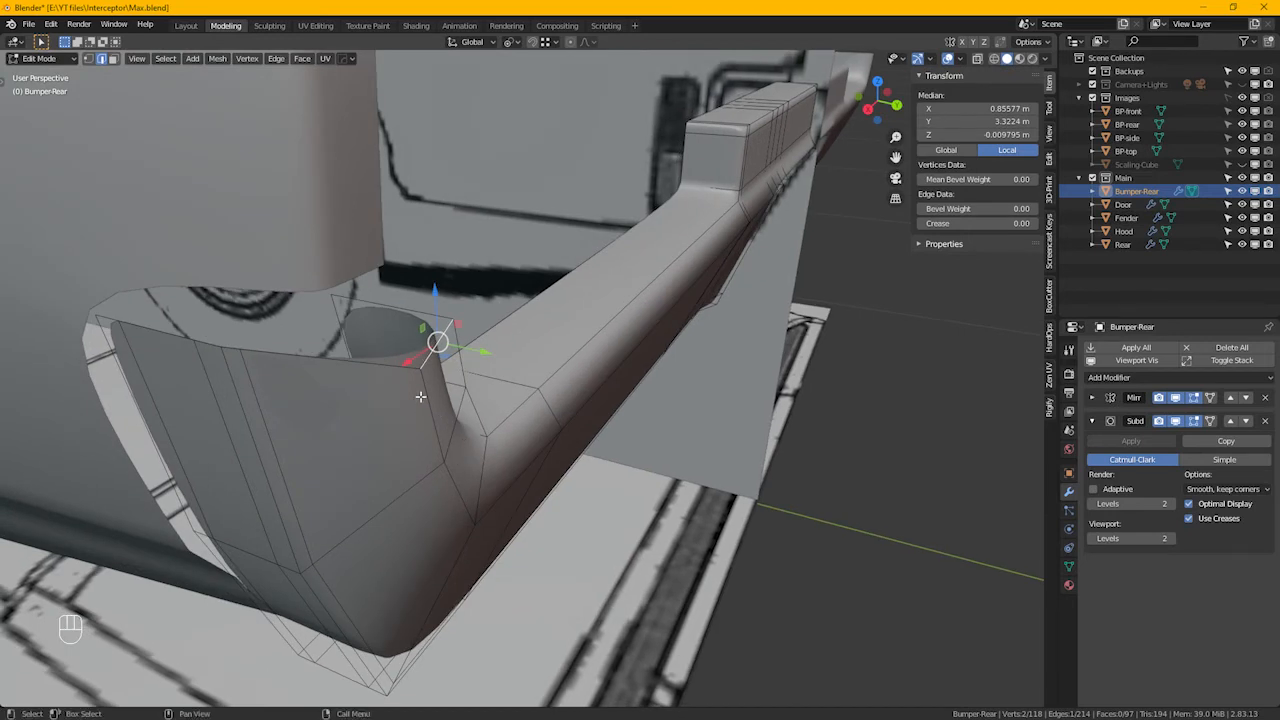
key("f")
Add a horizontal loop cut around the wraparound end, using even, flipped edge slide to place it just below the top edge
middle_click_drag(490, 430, 380, 380, "alt")
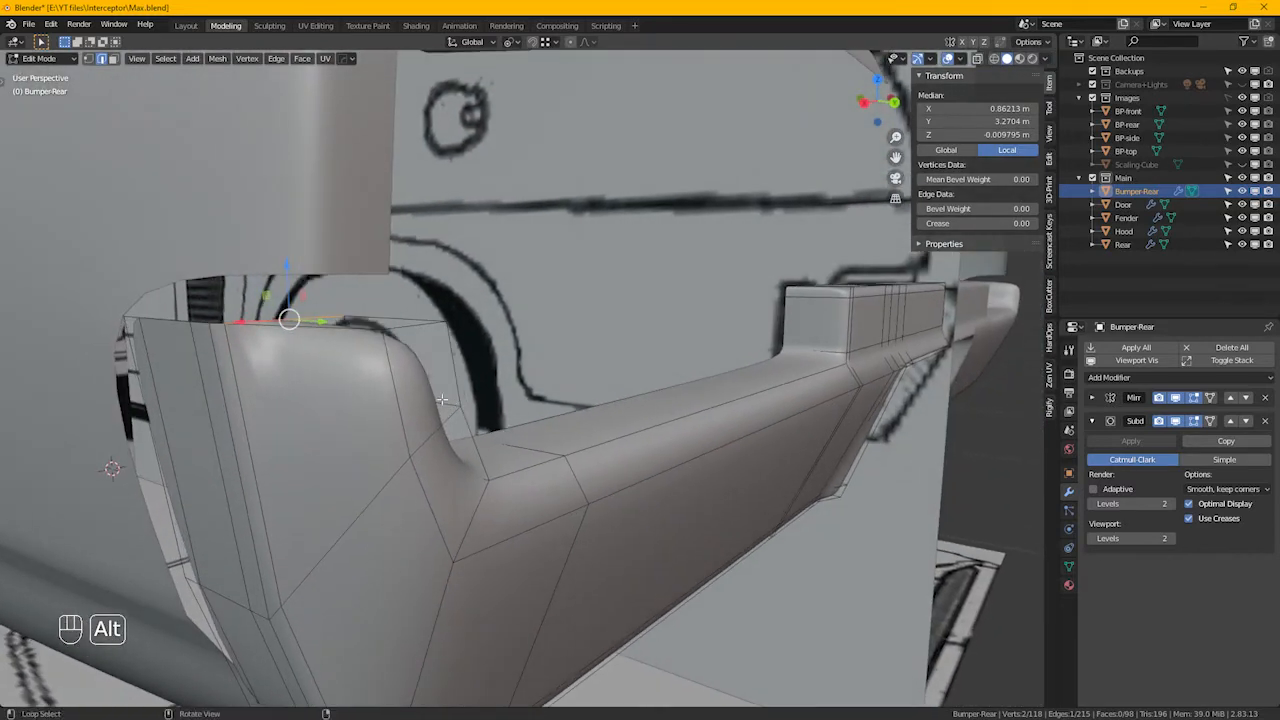
key("ctrl+r")
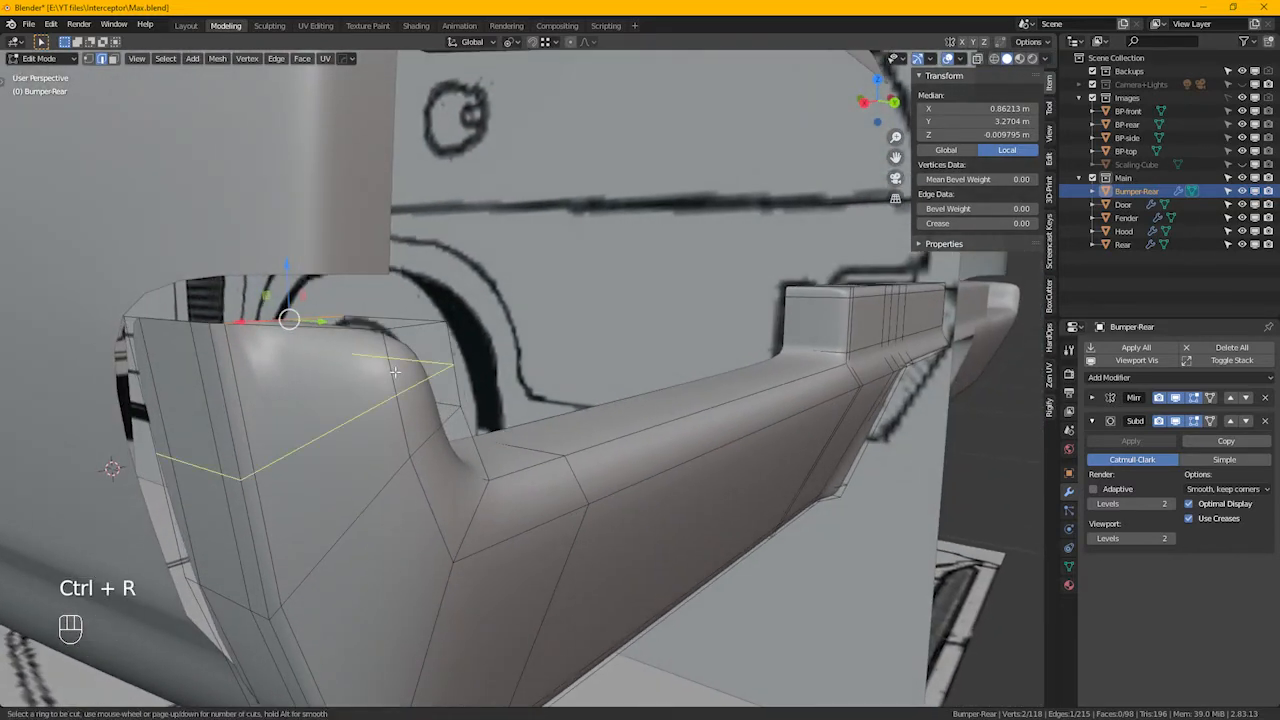
left_click(390, 365)
key("e")
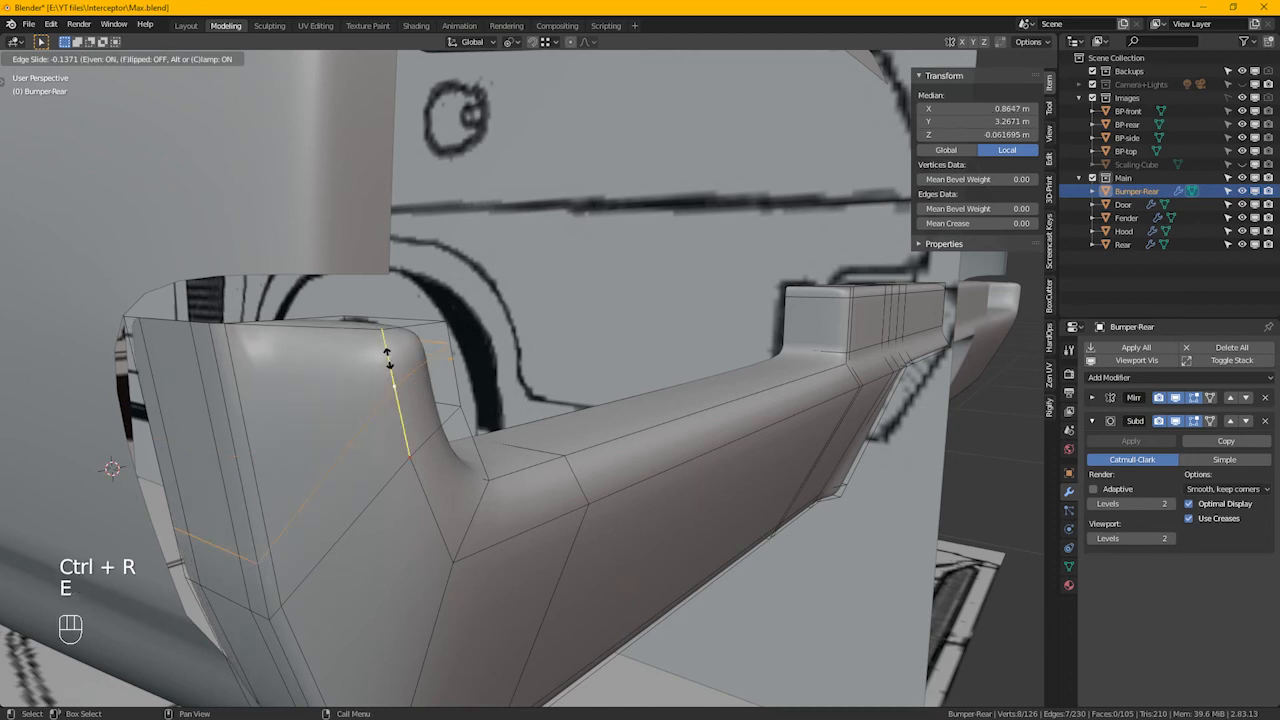
key("f")
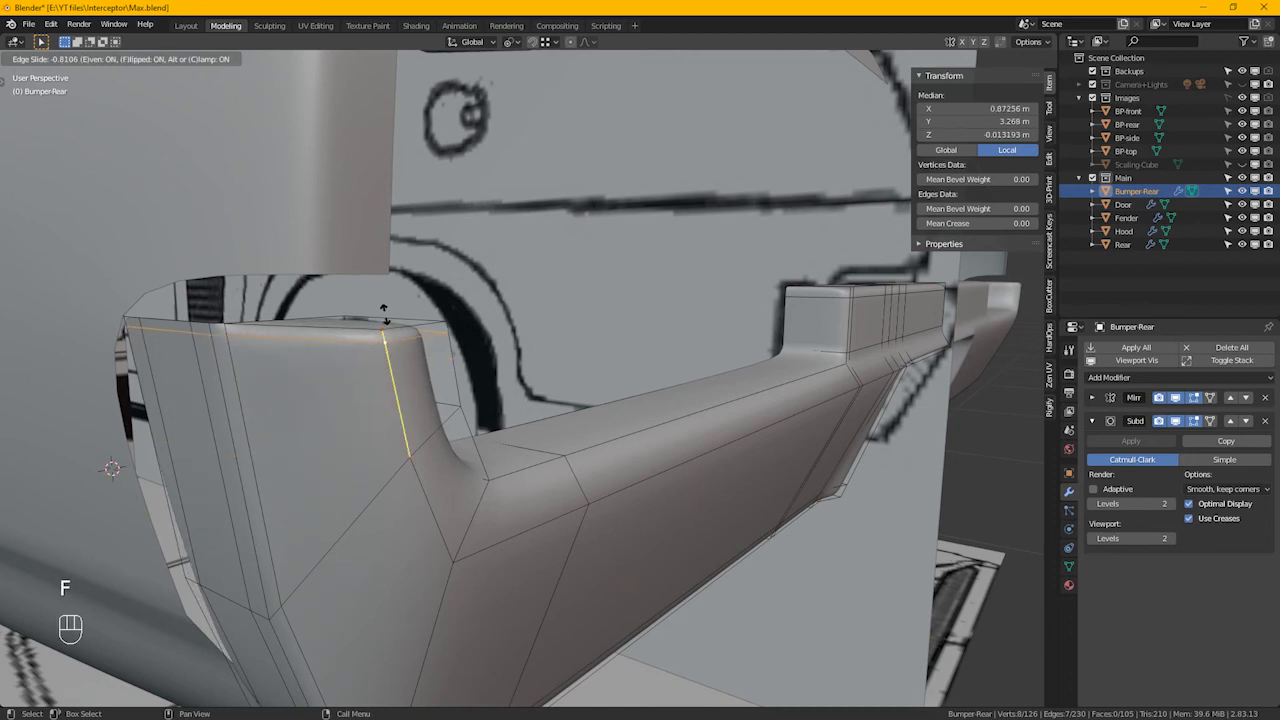
left_click(387, 316)
middle_click_drag(483, 391, 497, 466, "alt")
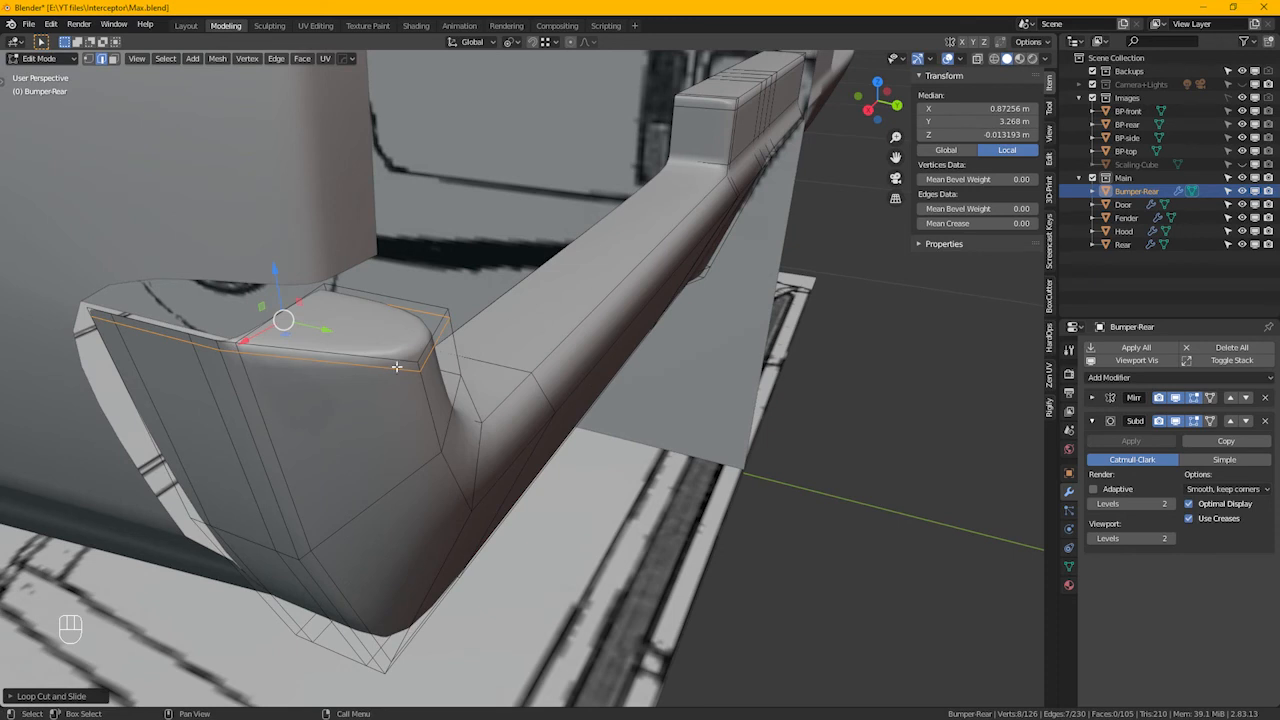
middle_click_drag(447, 423, 478, 420, "alt")
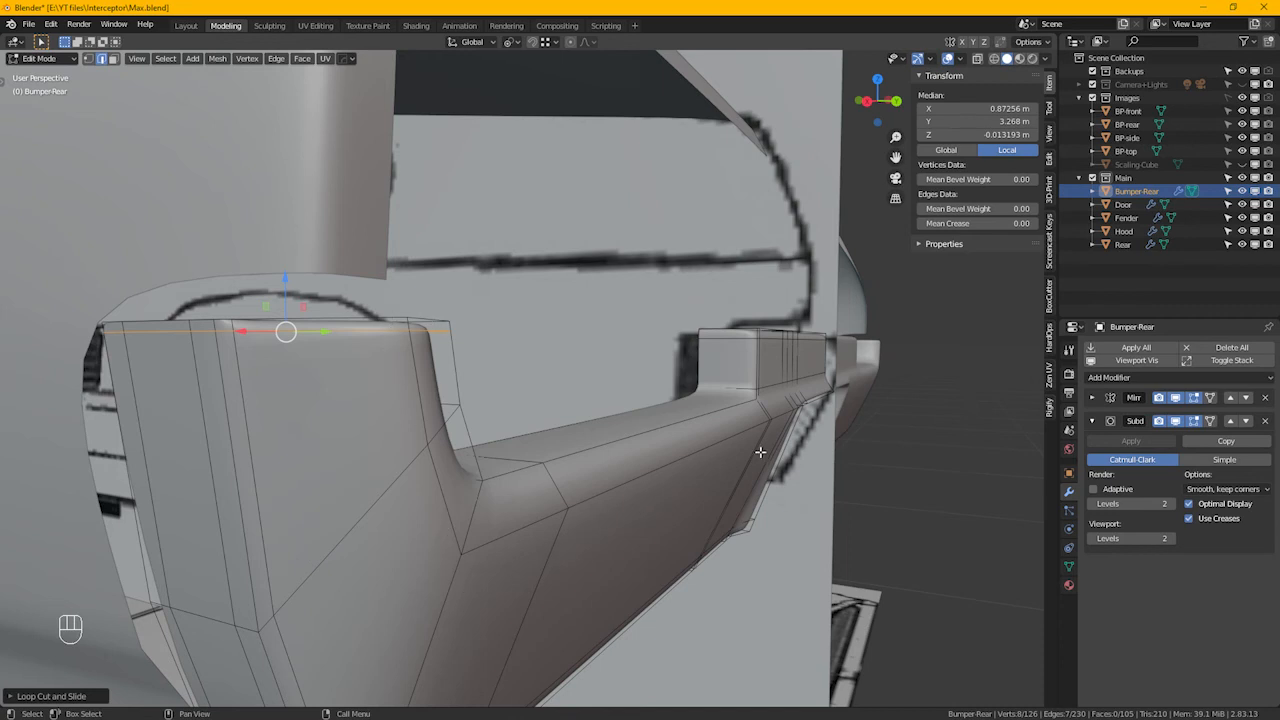
Add a lengthwise loop cut through the wraparound end, bumper bar and raised section, slid close to the outer rear edge
key("ctrl+r")
left_click(414, 466)
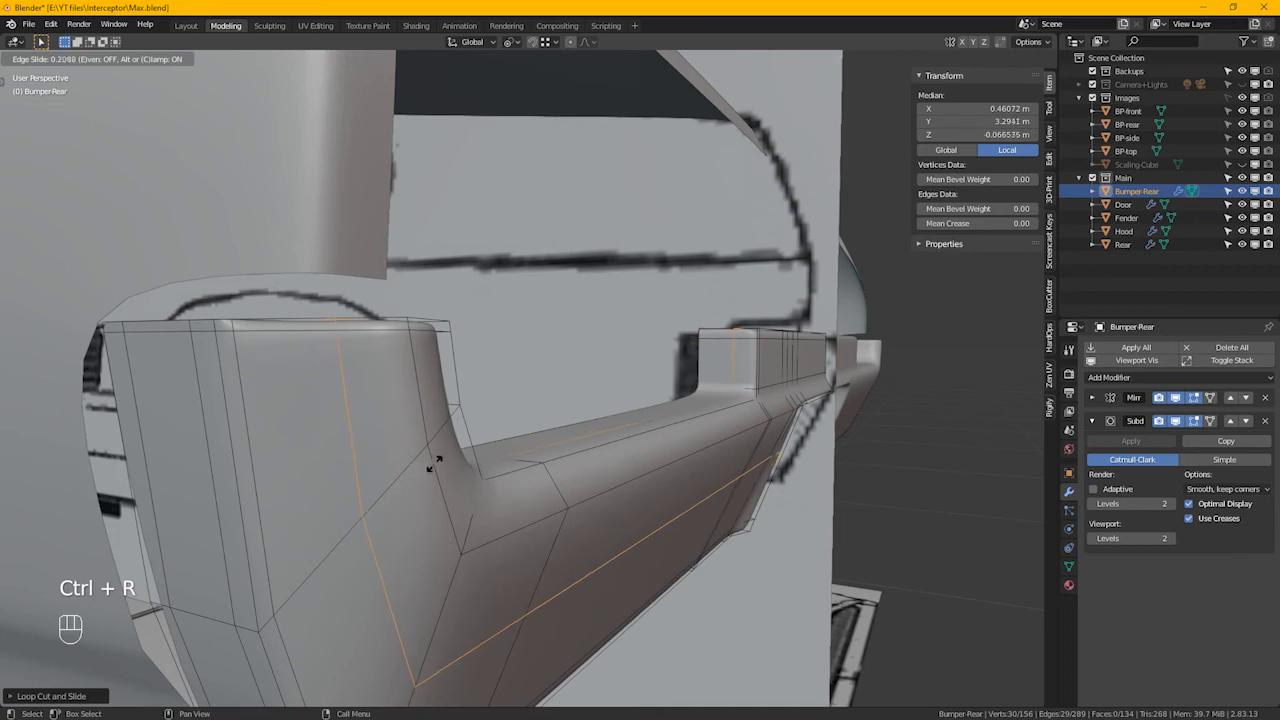
left_click(527, 451)
middle_click_drag(423, 362, 668, 468)
key("Tab")
scroll(611, 328, "up", 2)
key("Tab")
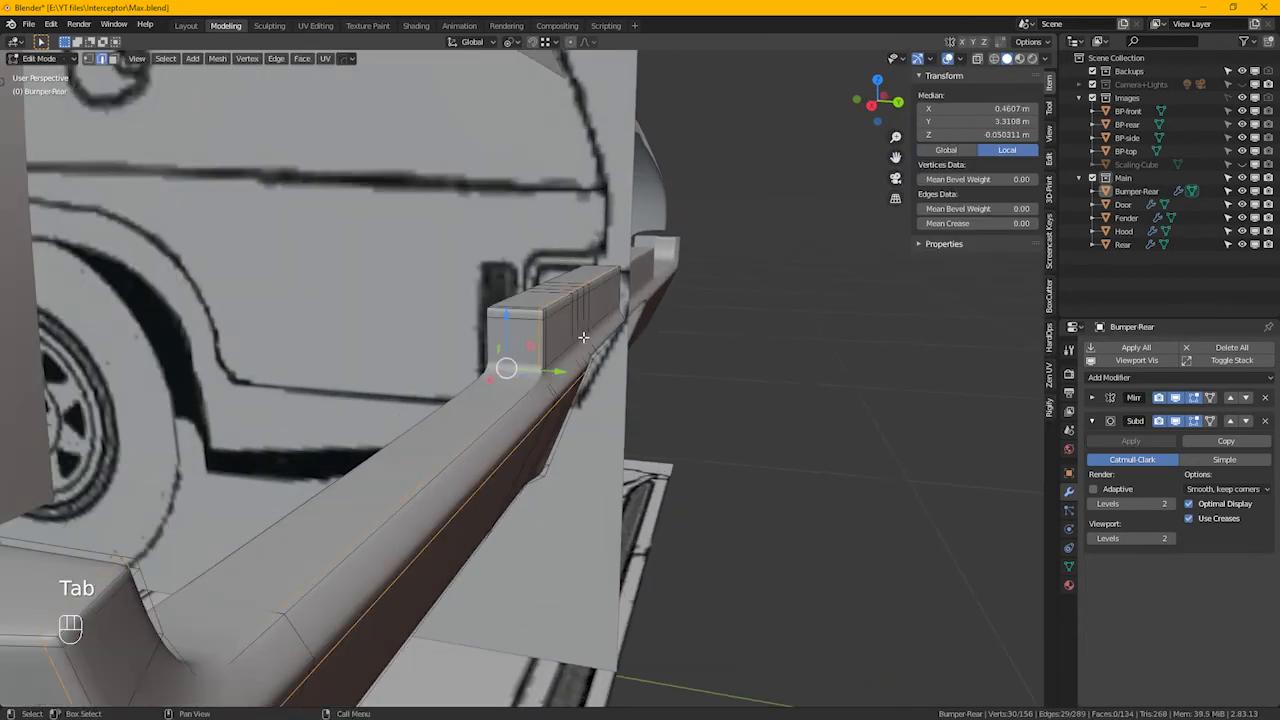
Dissolve the horizontal support loop just below the top of the bumper's raised center section
scroll(600, 327, "up", 3)
key("1")
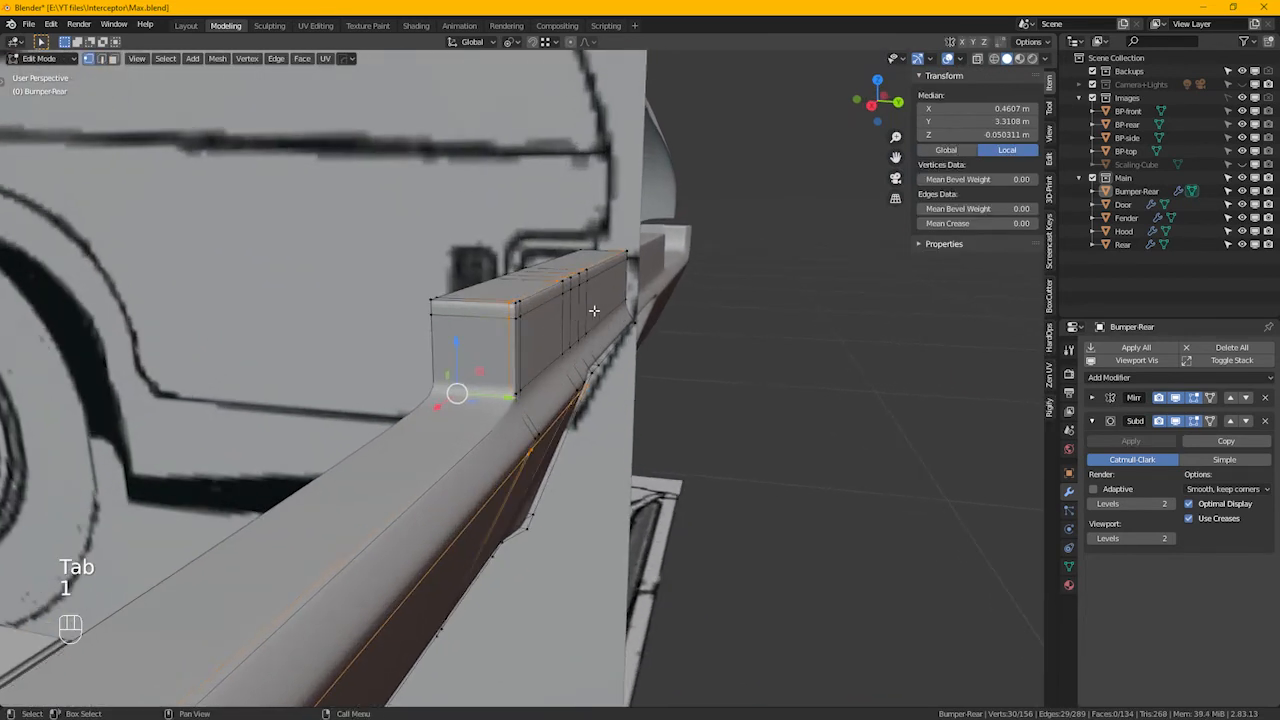
middle_click_drag(644, 250, 525, 280, "alt")
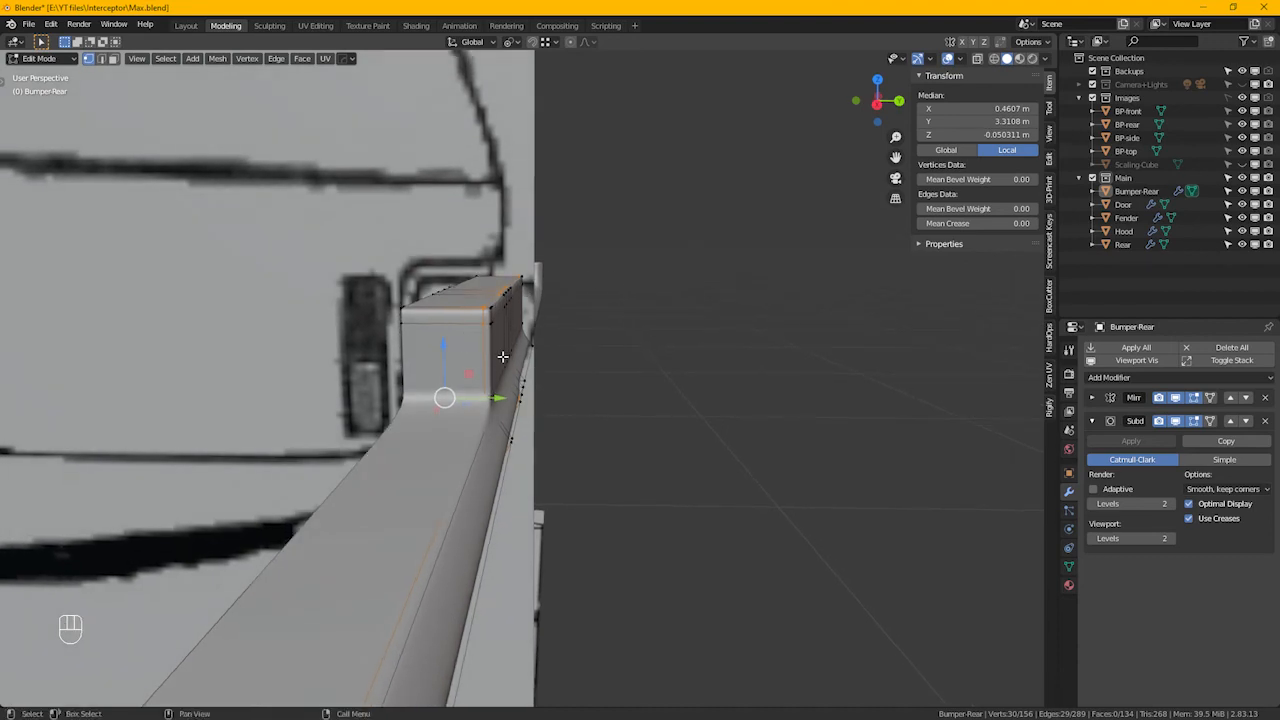
scroll(473, 348, "up", 1)
key("2")
left_click(449, 321, "alt")
middle_click_drag(562, 345, 576, 357, "alt")
key("ctrl+x")
key("1")
middle_click_drag(486, 337, 560, 349, "alt")
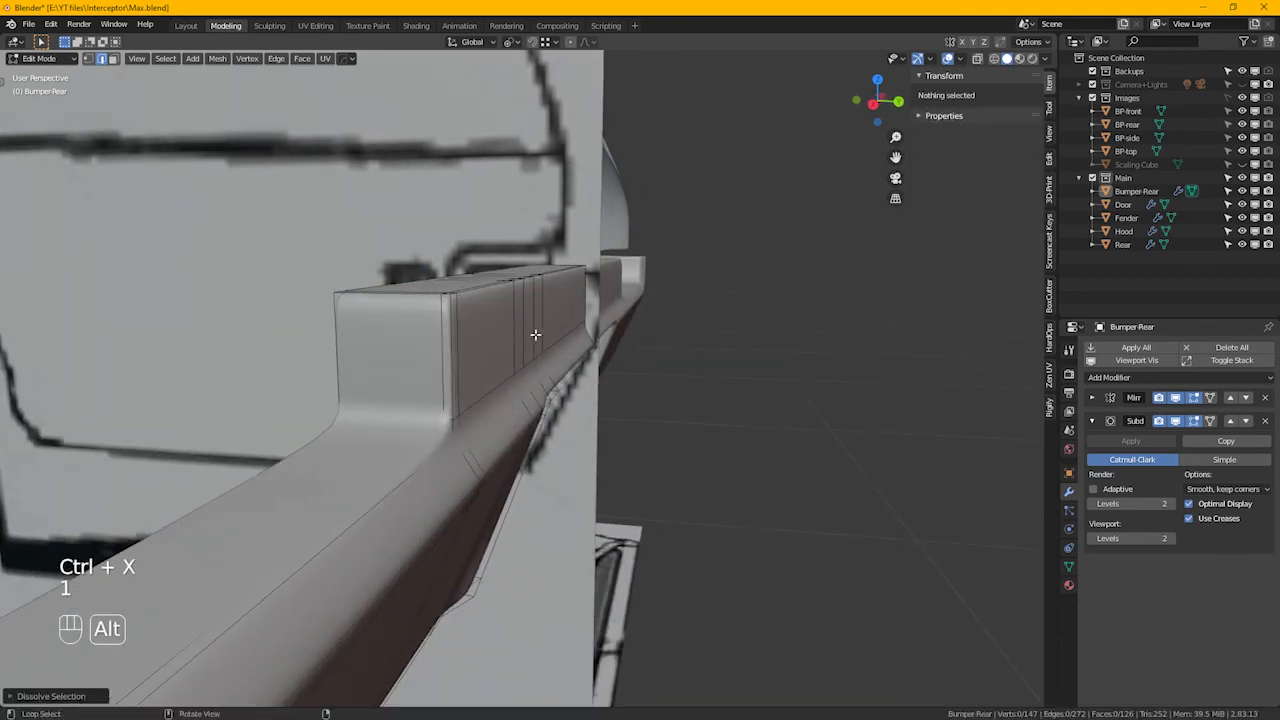
Move the rear top-edge vertices of the raised section forward along Y so its rear face slopes
key("1")
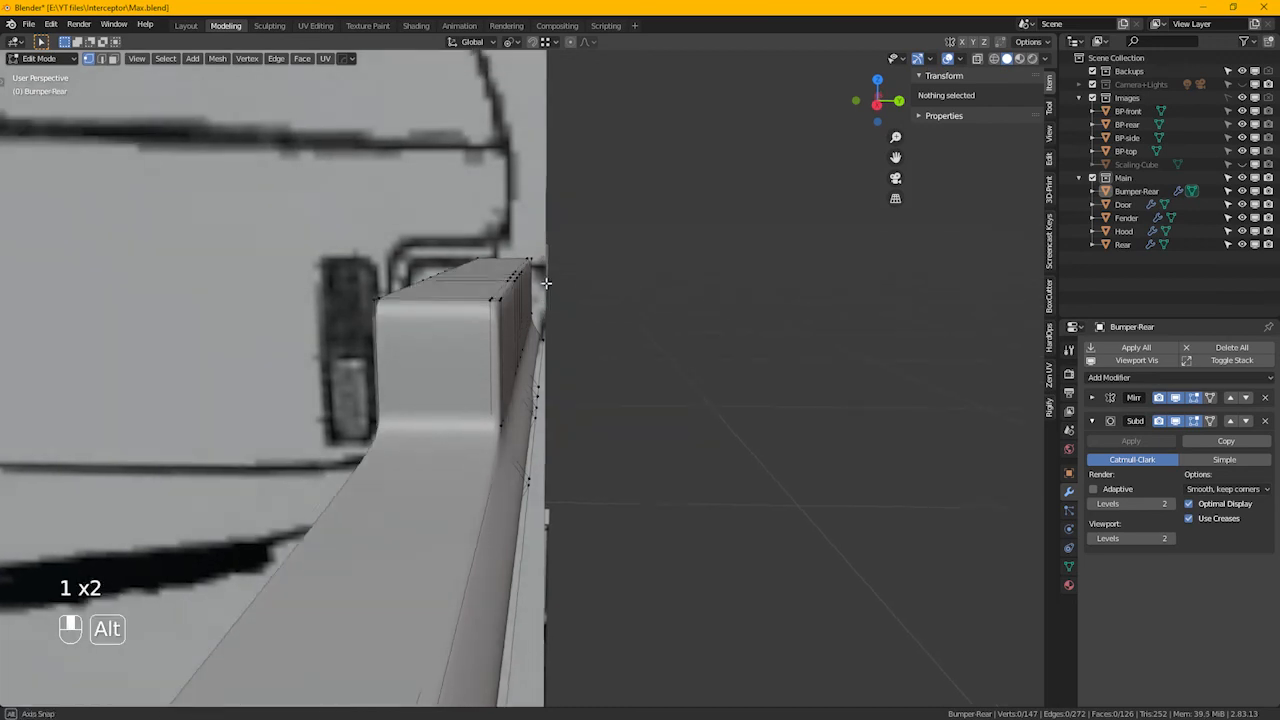
middle_click_drag(546, 283, 509, 269, "alt")
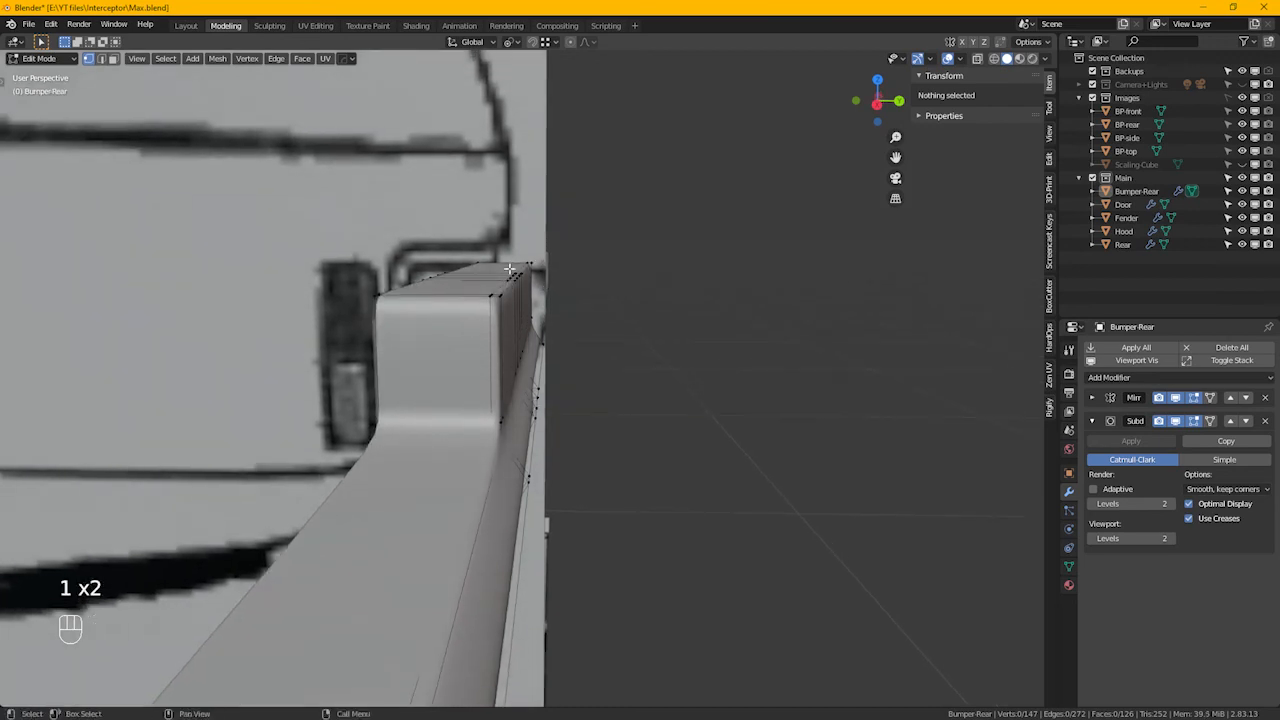
left_click_drag(494, 257, 533, 277)
key("alt+z")
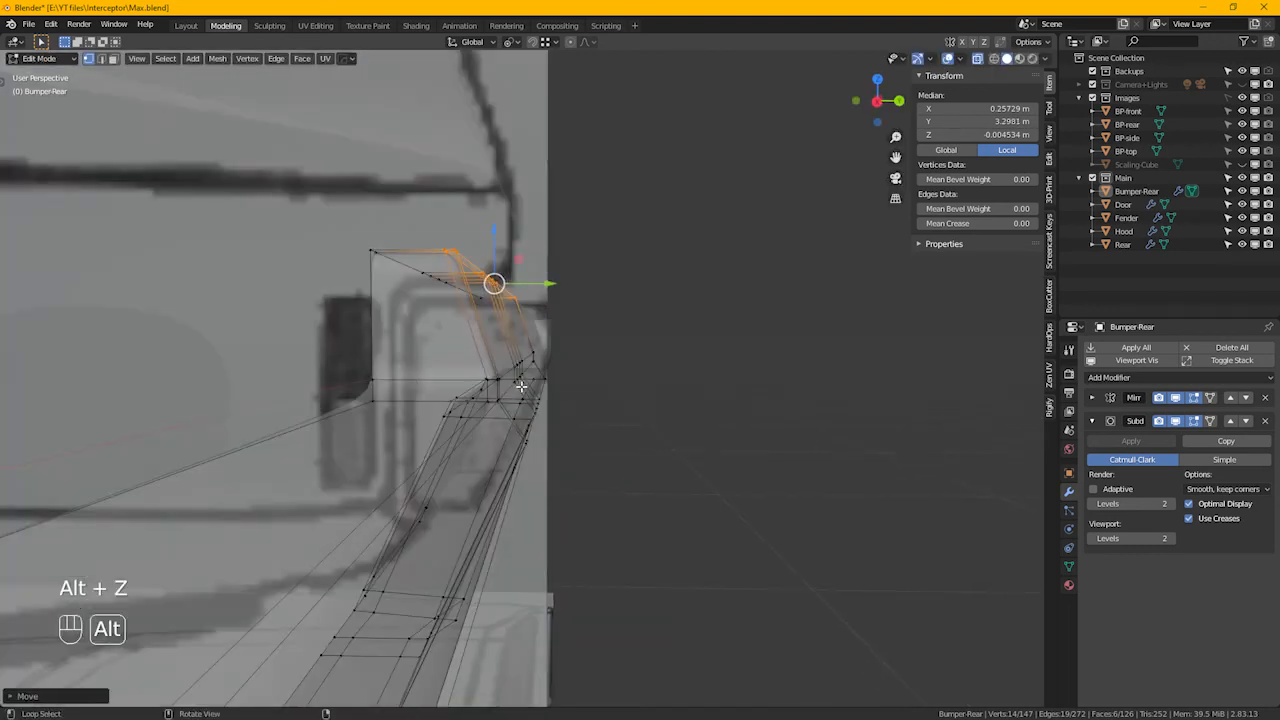
With the subdivision display off, move the vertex path along the base of the raised section's rear face slightly forward along Y
left_click(538, 352)
middle_click_drag(517, 385, 500, 366)
left_click(434, 331, "ctrl")
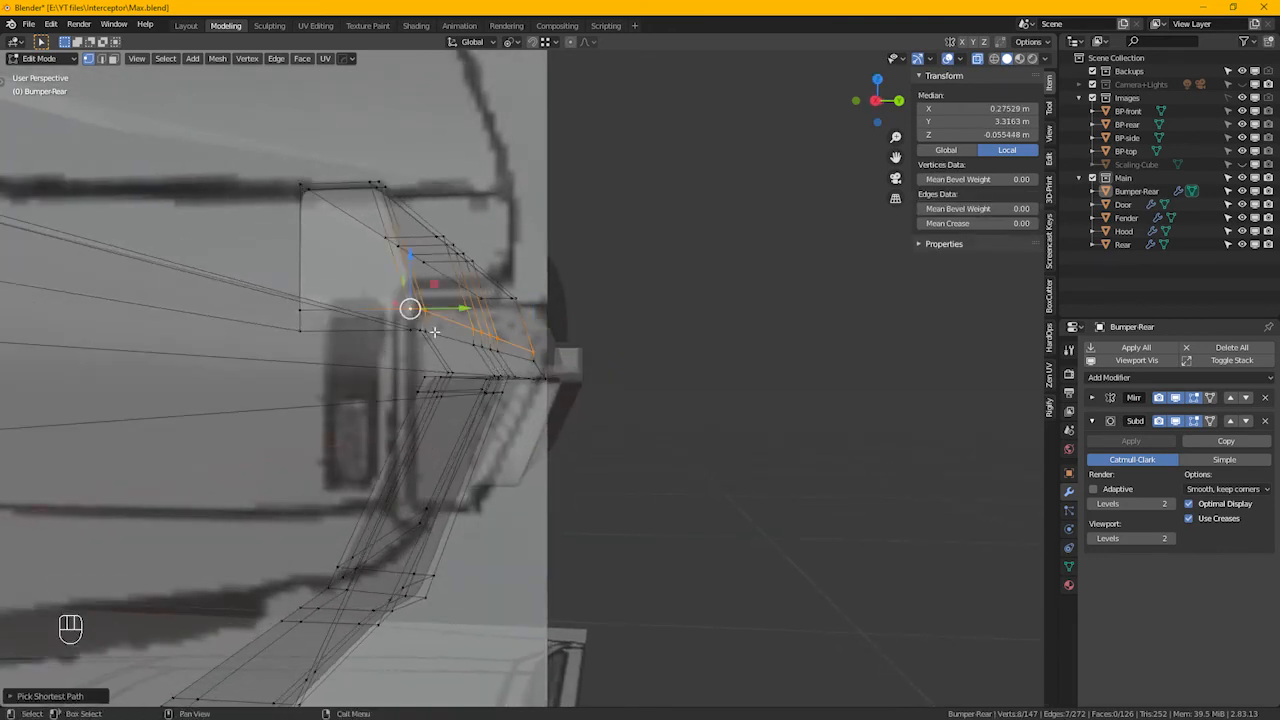
middle_click_drag(434, 331, 500, 348)
key("alt+z")
key("alt+z")
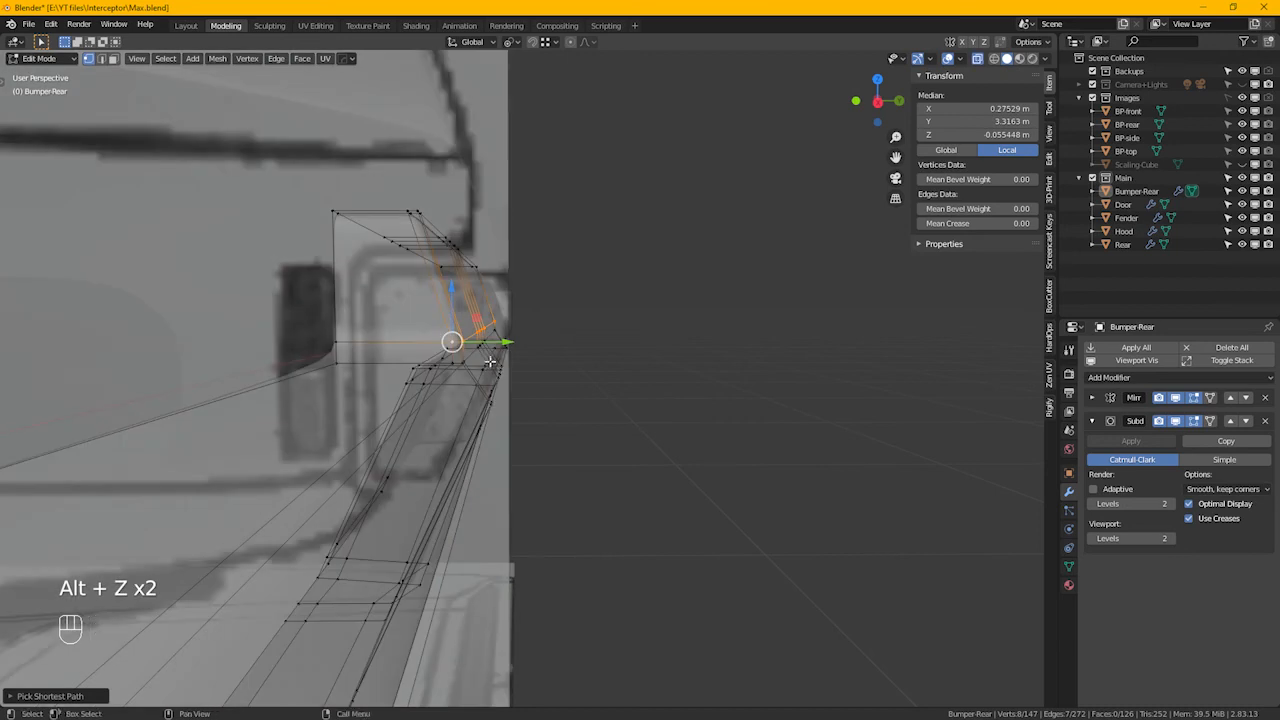
left_click(1176, 421)
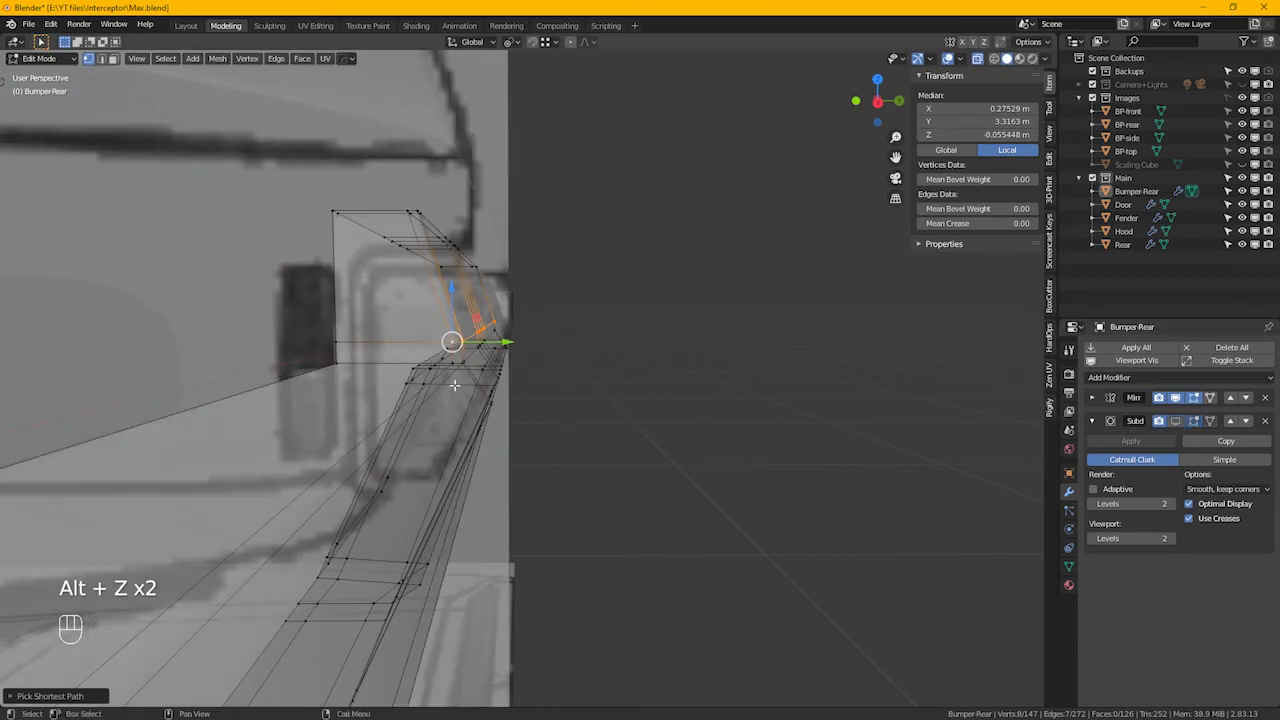
key("alt+z")
scroll(452, 322, "up", 2)
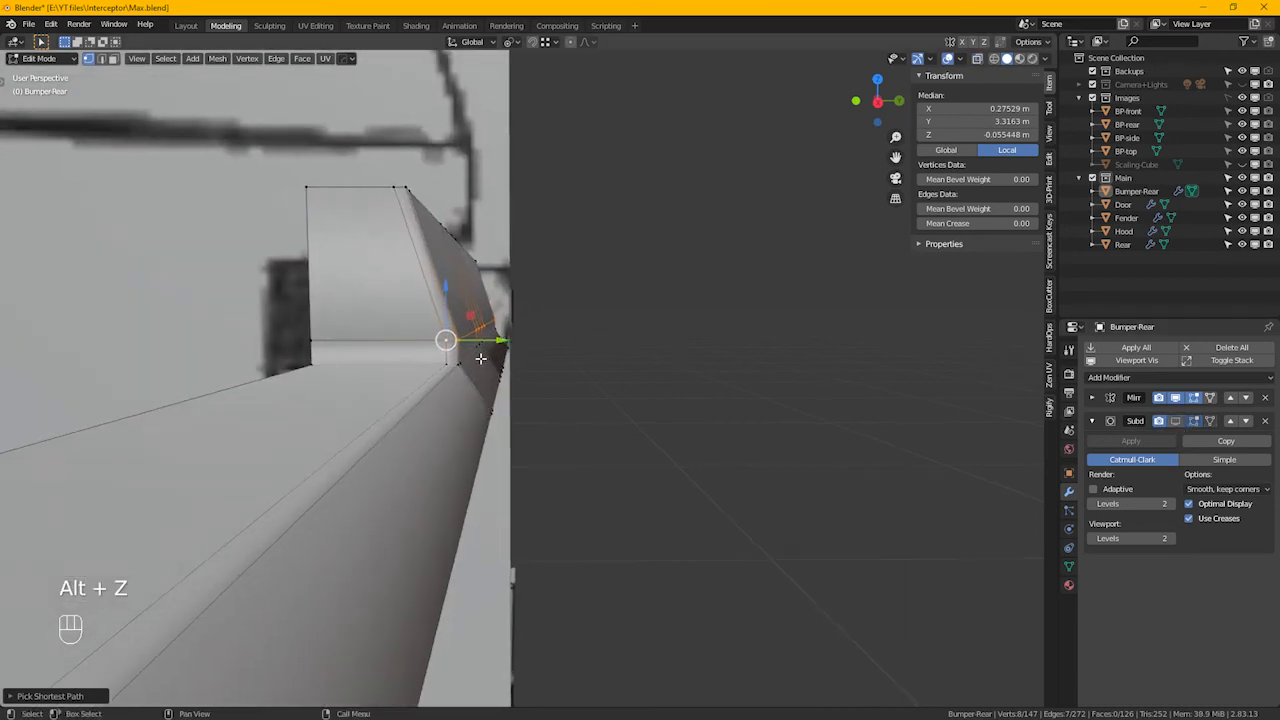
left_click_drag(495, 345, 481, 346)
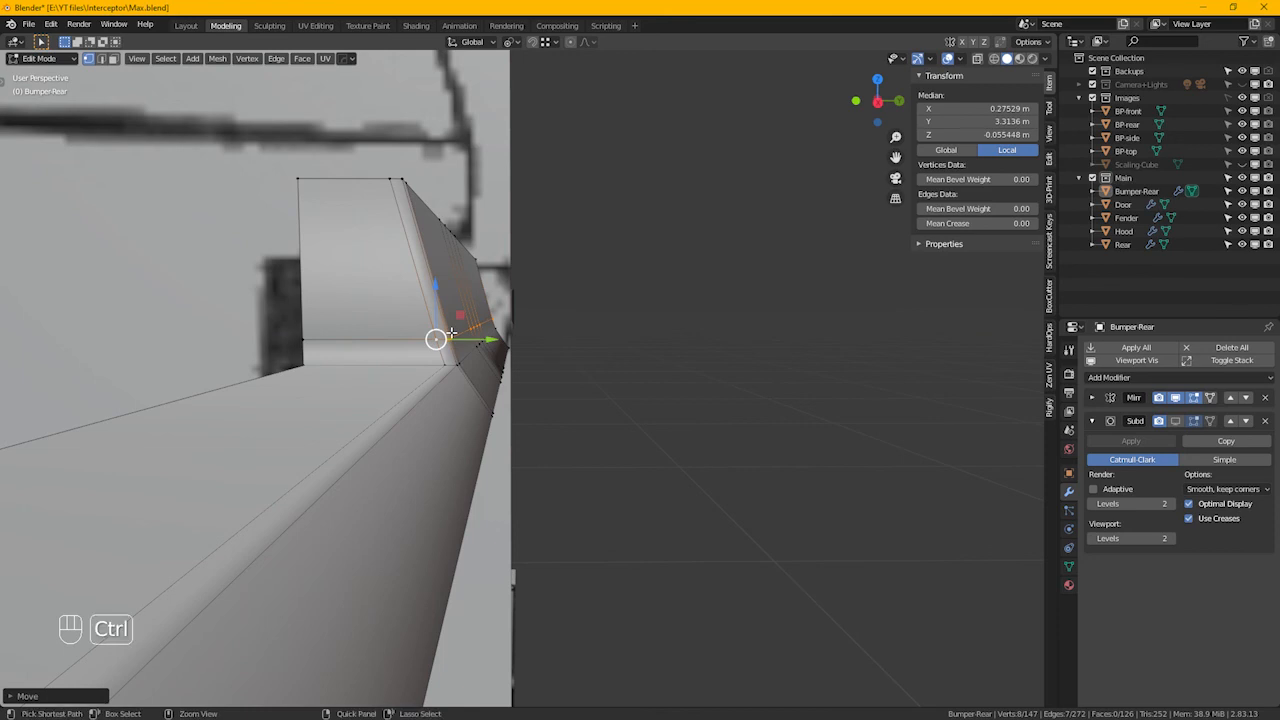
Add a horizontal loop cut around the raised section, slid close to its top edge, and restore the subdivision display
key("ctrl+r")
left_click(433, 265)
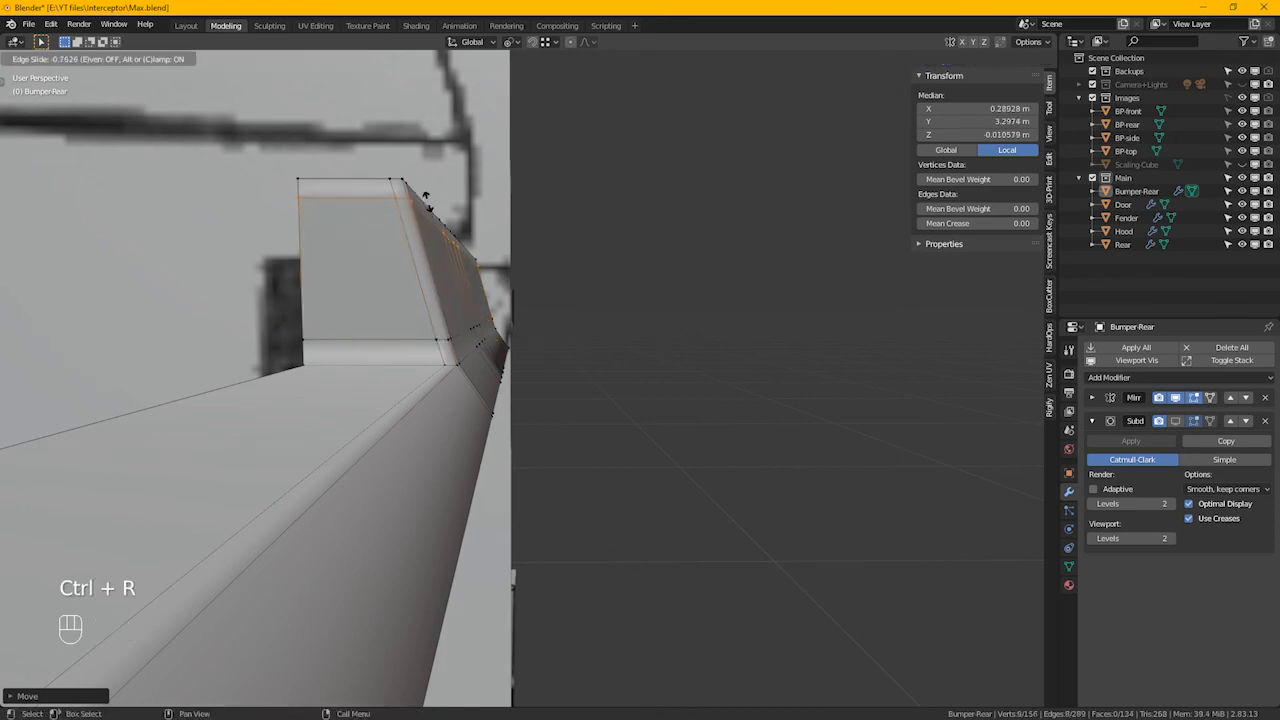
left_click(425, 192)
key("Tab")
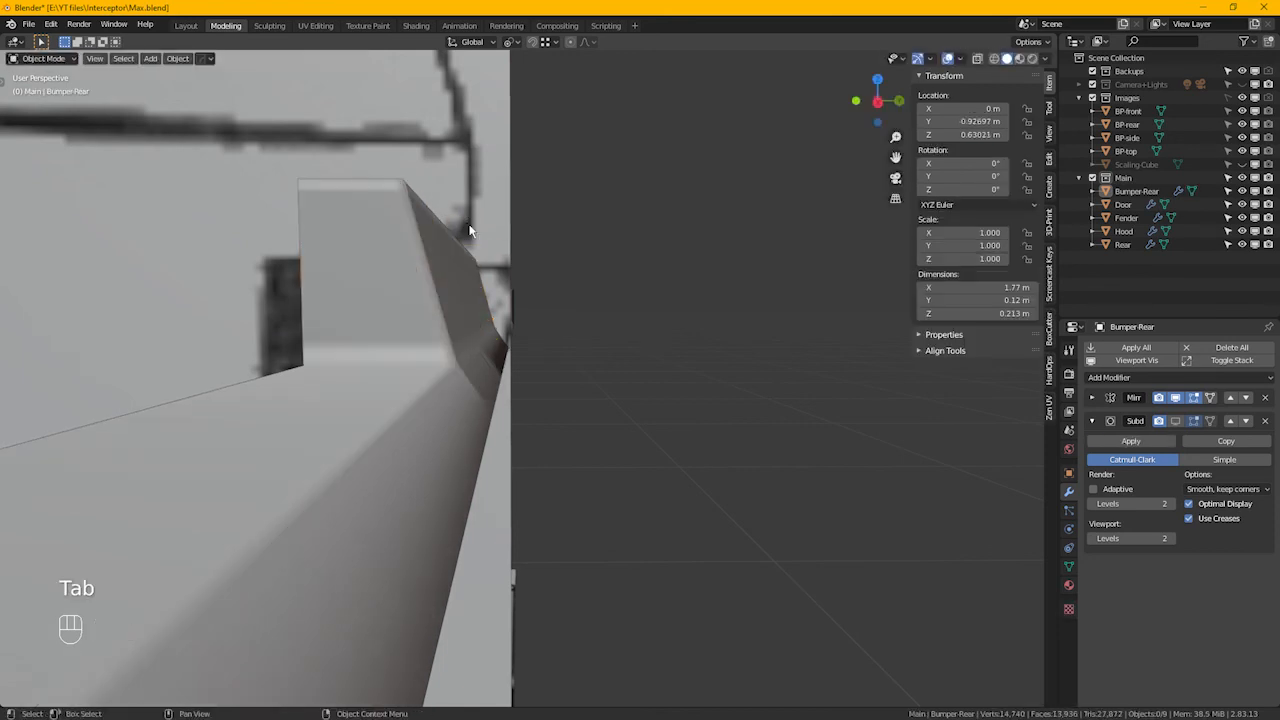
left_click(1176, 421)
scroll(580, 375, "down", 2)
mouse_move(549, 365)
left_mouse_down("alt")
mouse_move(501, 368)
mouse_move(509, 402)
mouse_move(529, 393)
mouse_move(514, 380)
mouse_move(566, 376)
mouse_move(529, 380)
left_mouse_up("alt")
key("Tab")
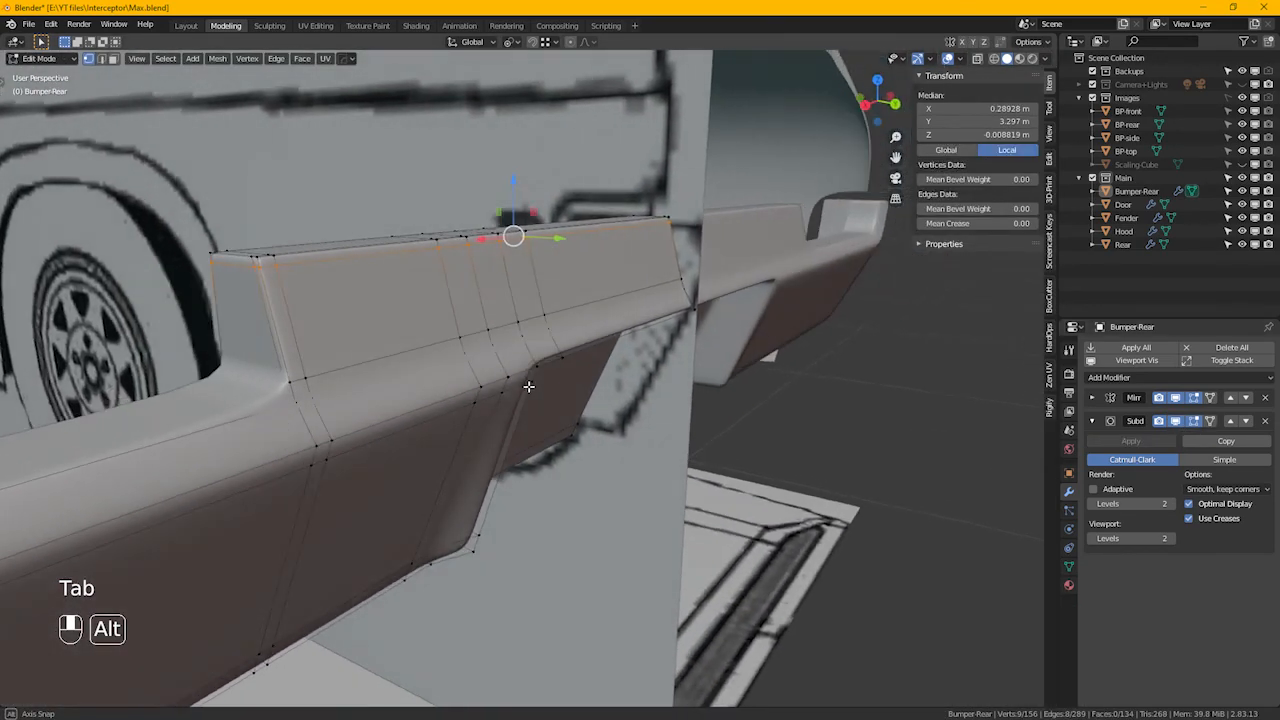
Add a centered lengthwise loop cut along the strip between the bumper's top ledge and its rear face
scroll(236, 449, "down", 1)
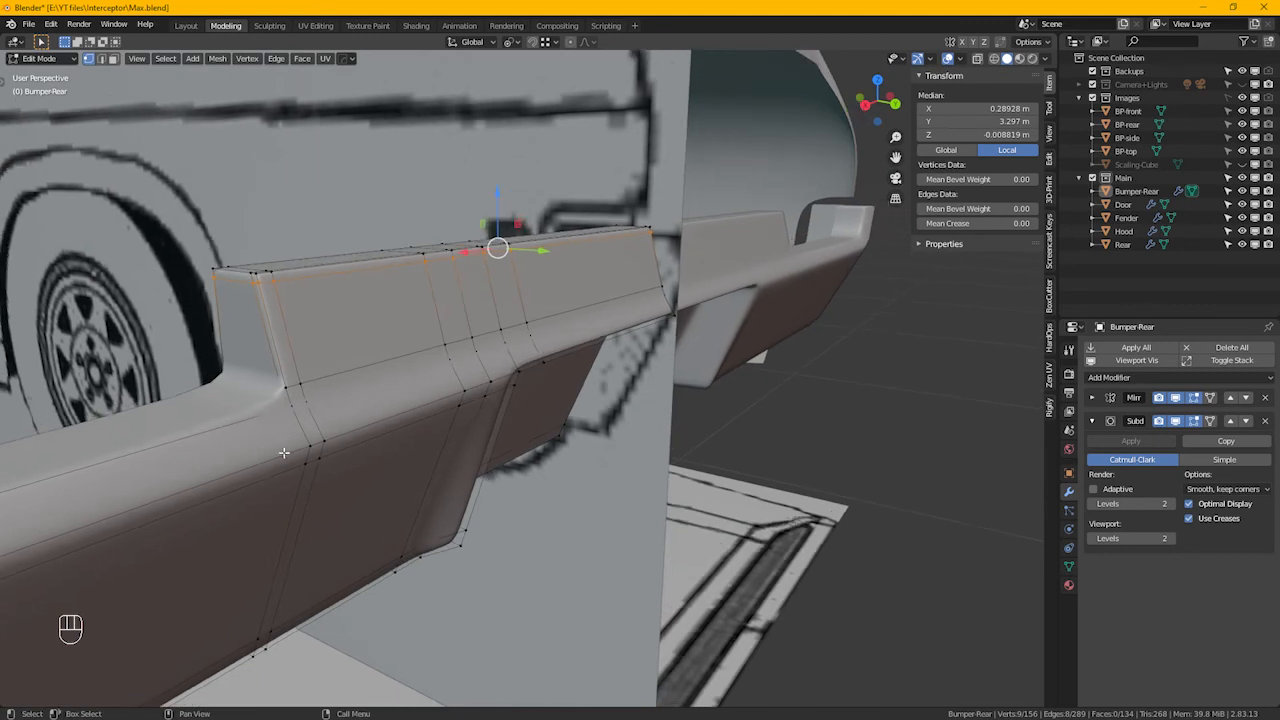
scroll(610, 320, "down", 11)
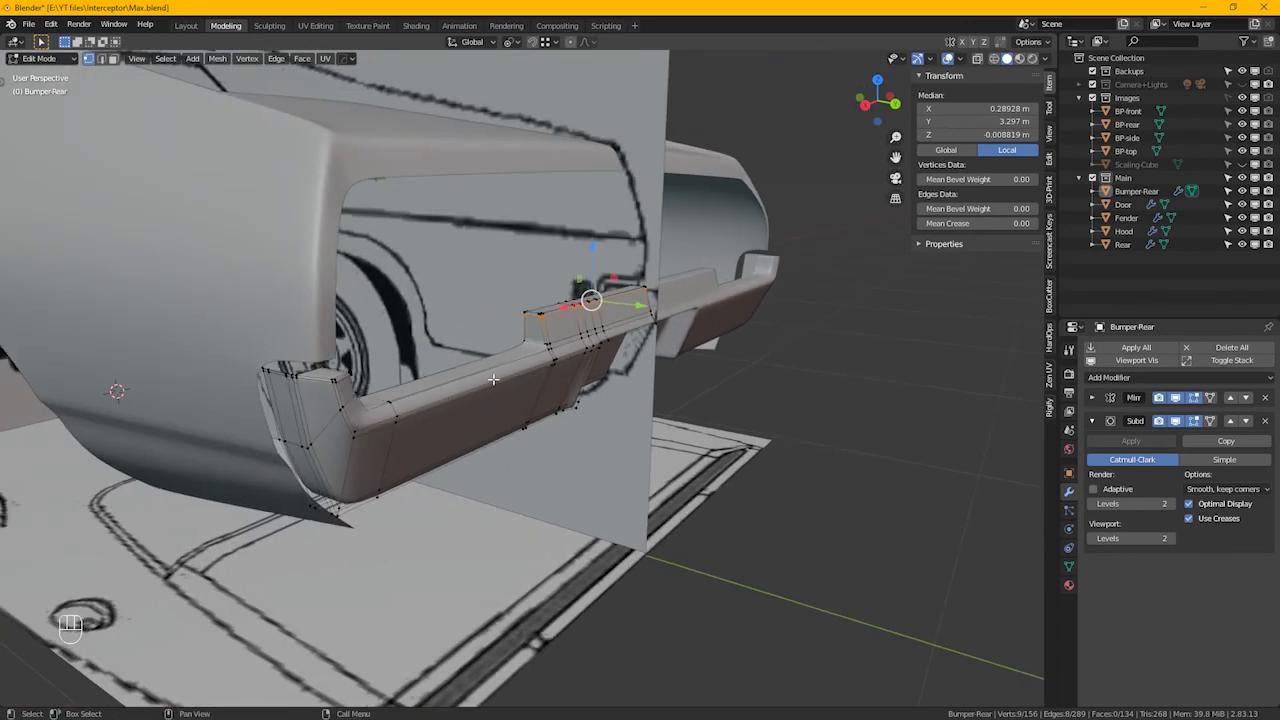
scroll(493, 379, "up", 1)
scroll(335, 411, "up", 3)
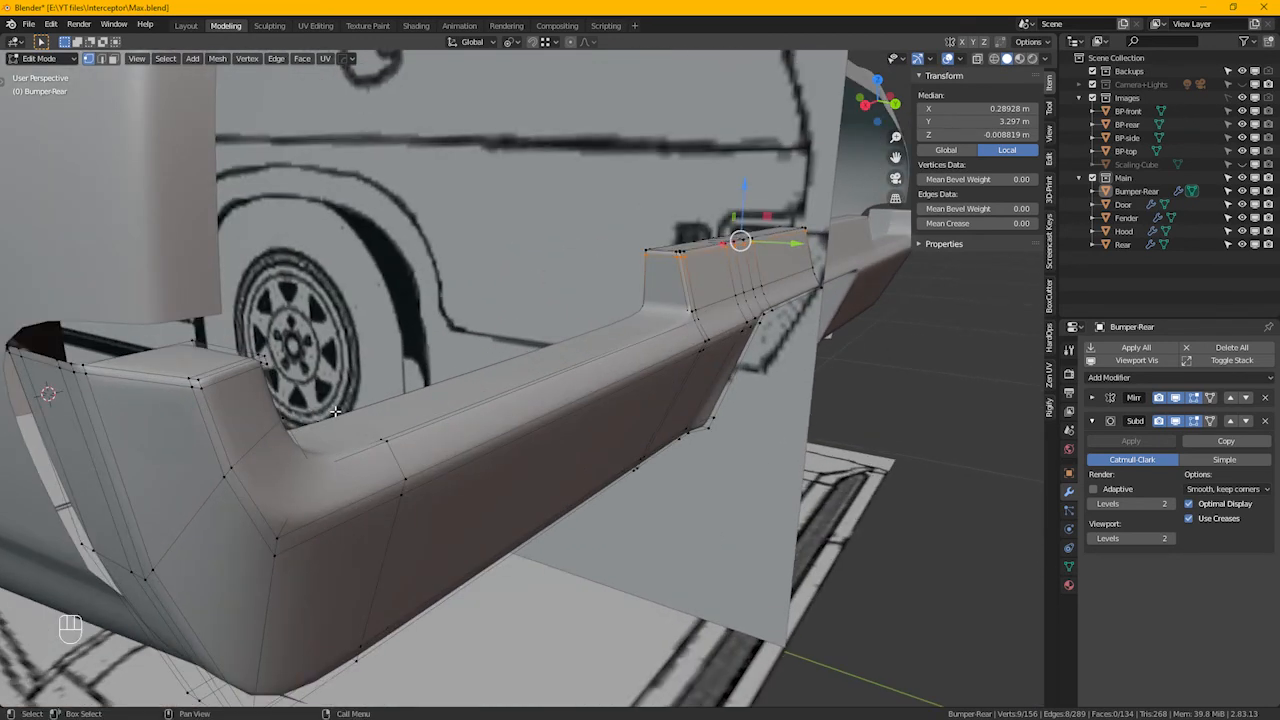
key("ctrl+r")
left_click(706, 336)
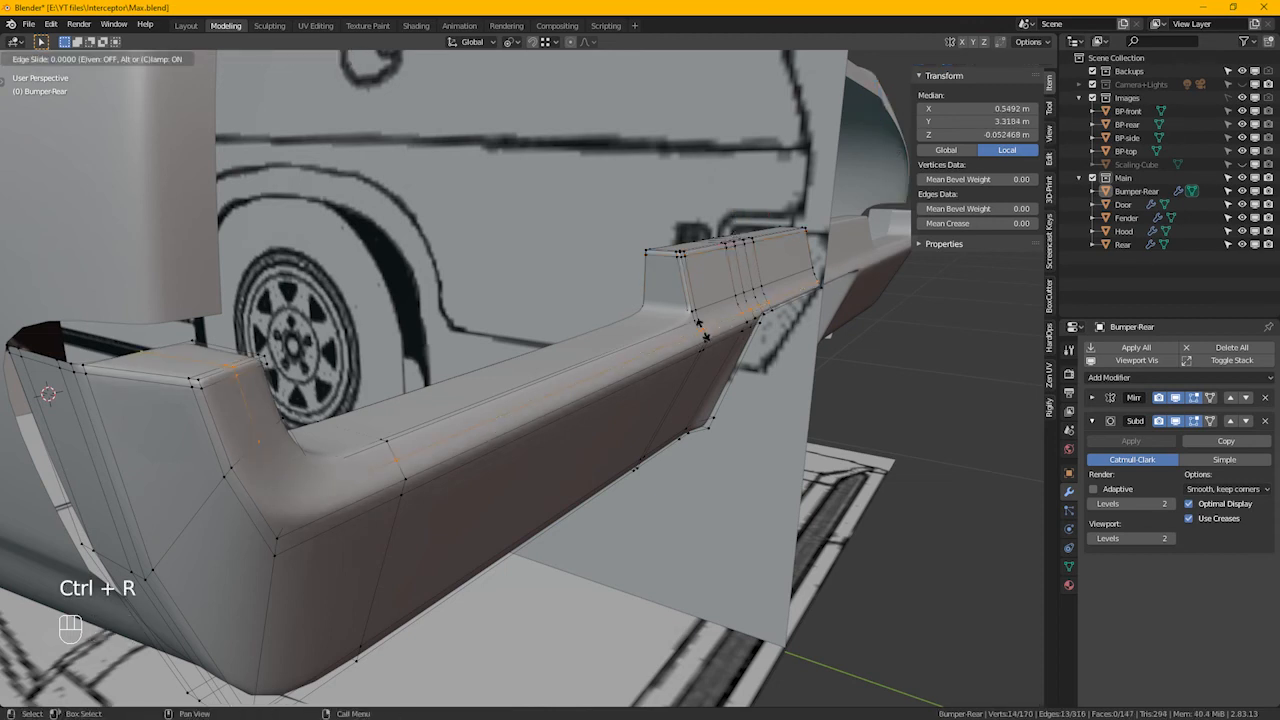
right_click(707, 335)
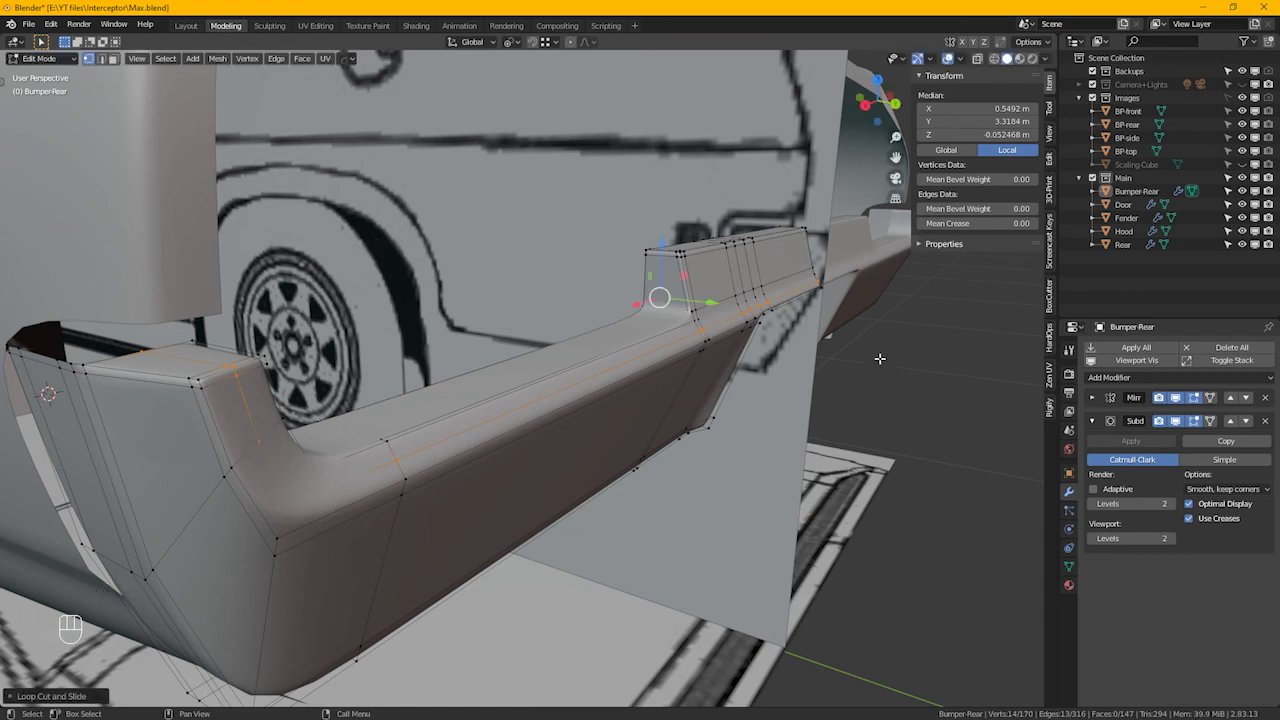
key("Tab")
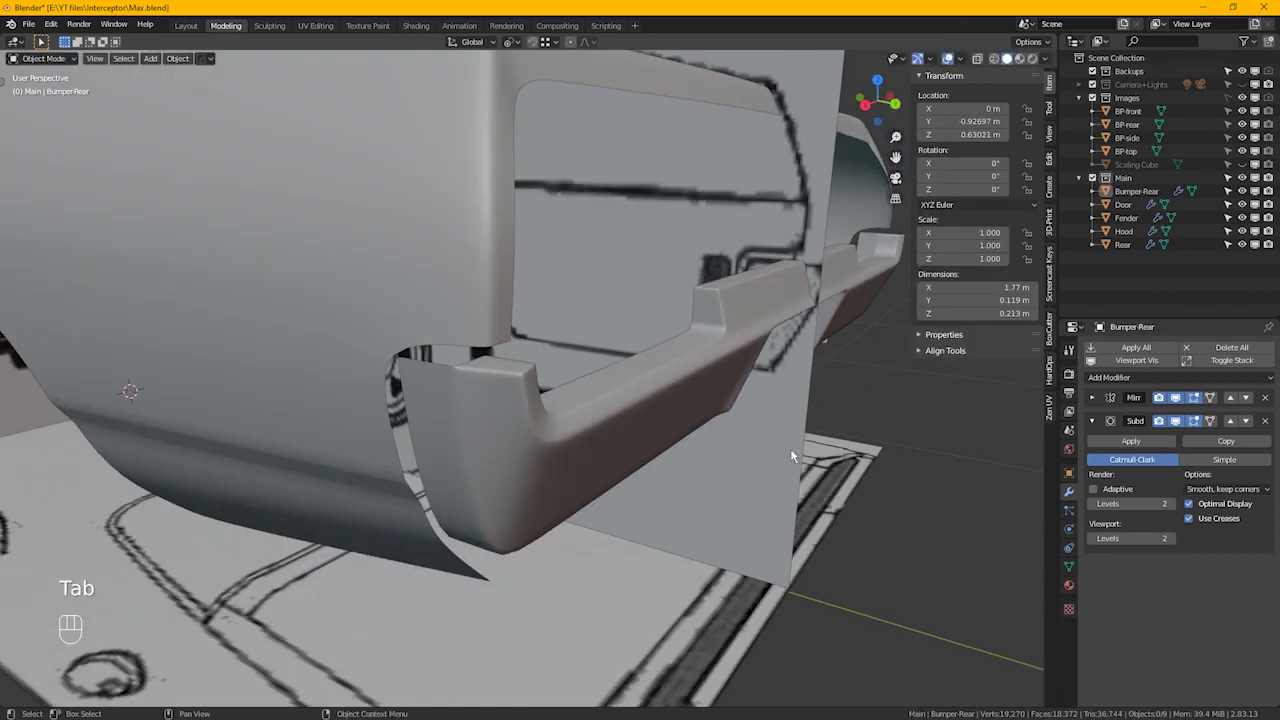
Hide the Images collection in the viewport and examine the rear bumper against the car body from several angles
left_click(1255, 98)
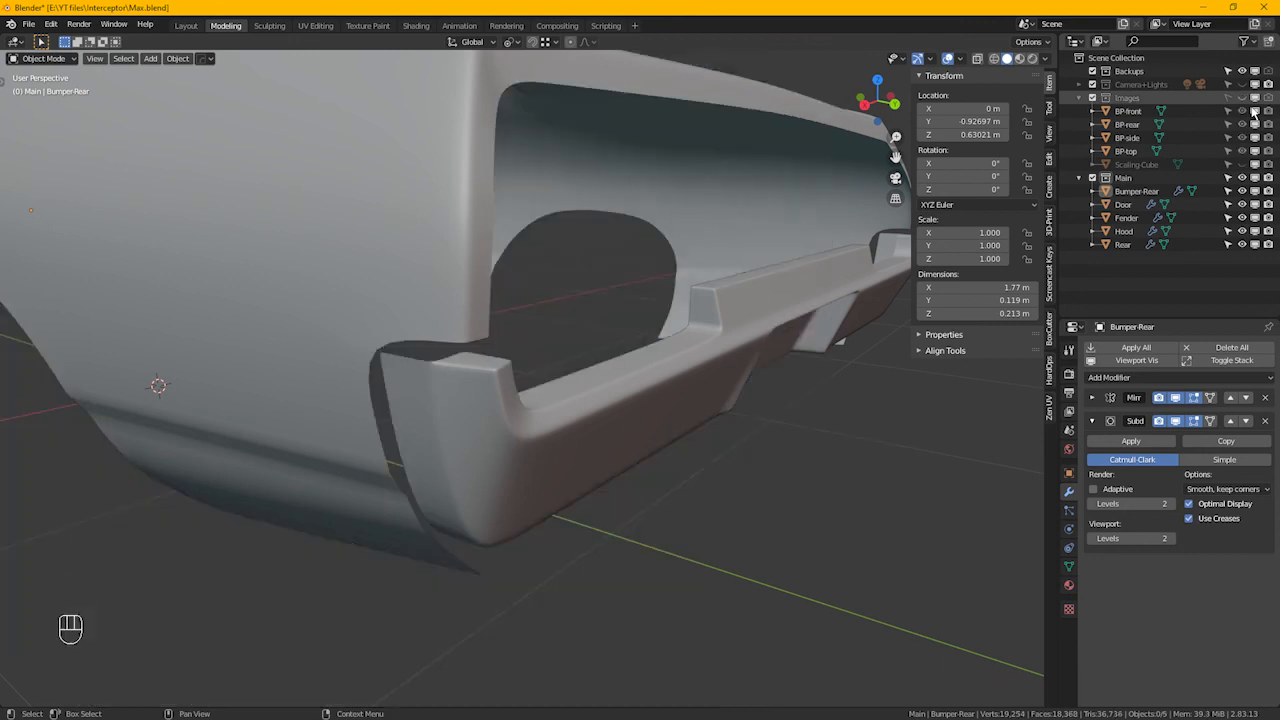
mouse_move(801, 338)
middle_mouse_down()
mouse_move(615, 377)
mouse_move(571, 323)
mouse_move(620, 334)
mouse_move(646, 374)
mouse_move(615, 387)
mouse_move(623, 394)
mouse_move(487, 371)
middle_mouse_up()
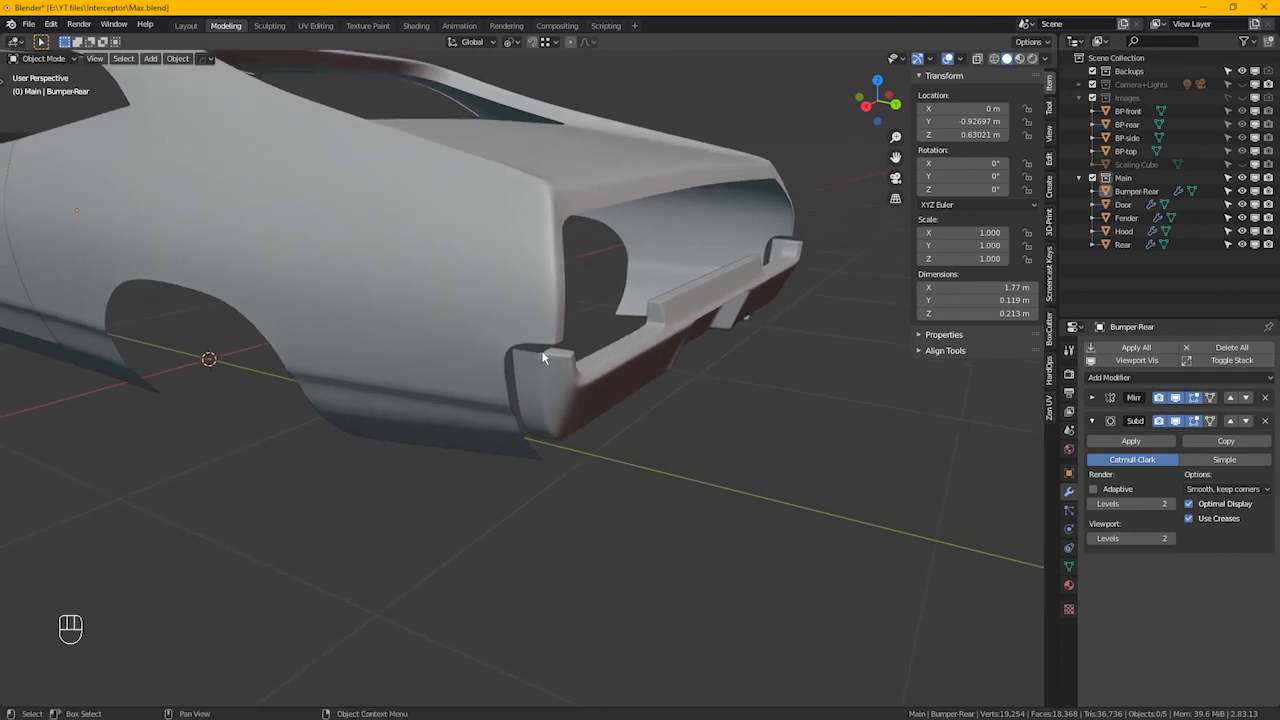
middle_click_drag(615, 403, 746, 445)
middle_click_drag(812, 494, 768, 505, "alt")
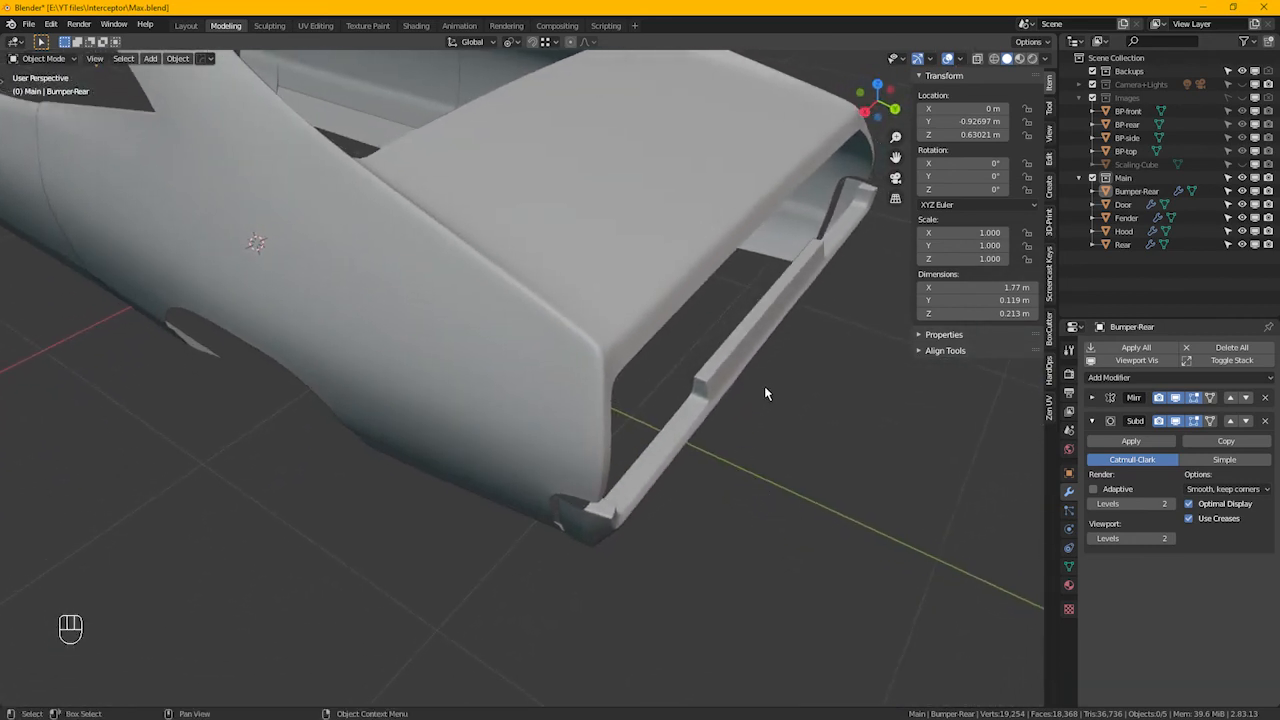
middle_click_drag(754, 405, 706, 372, "alt")
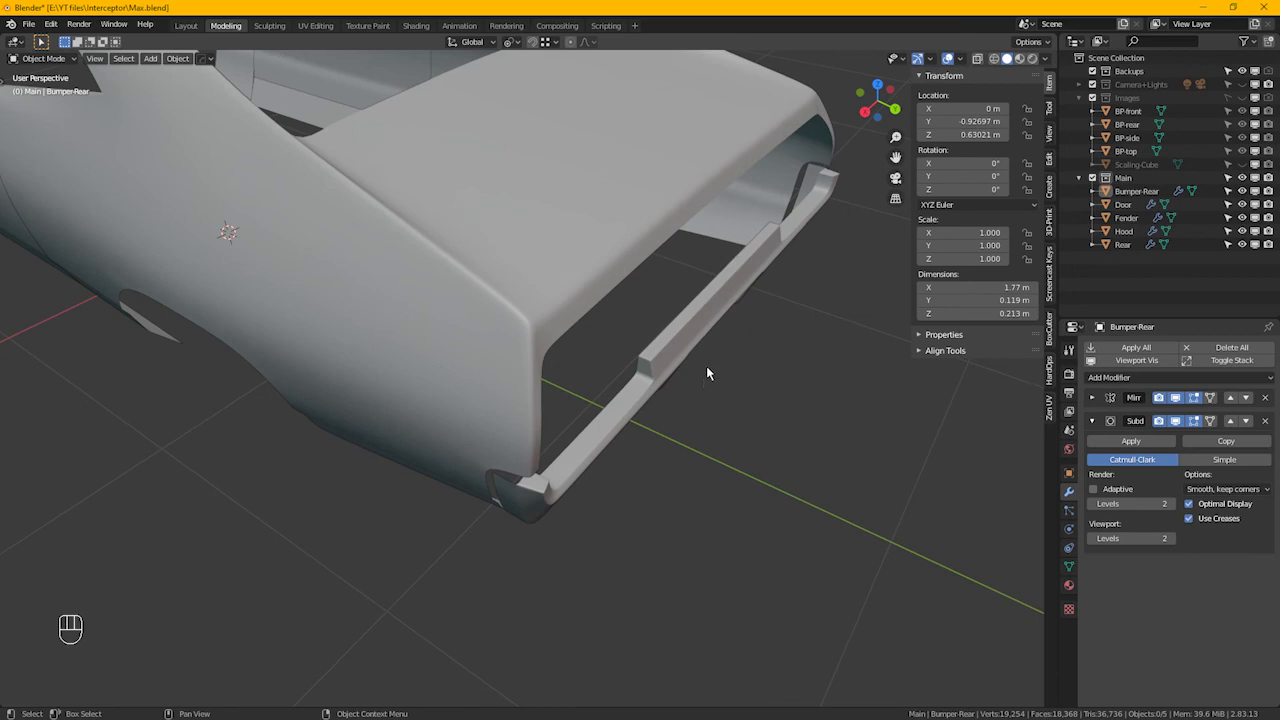
middle_click_drag(697, 434, 700, 380, "alt")
left_click_drag(700, 375, 691, 509, "alt")
scroll(655, 381, "down", 4)
middle_click_drag(676, 533, 702, 480, "ctrl")
Save the Blender file
key("ctrl")
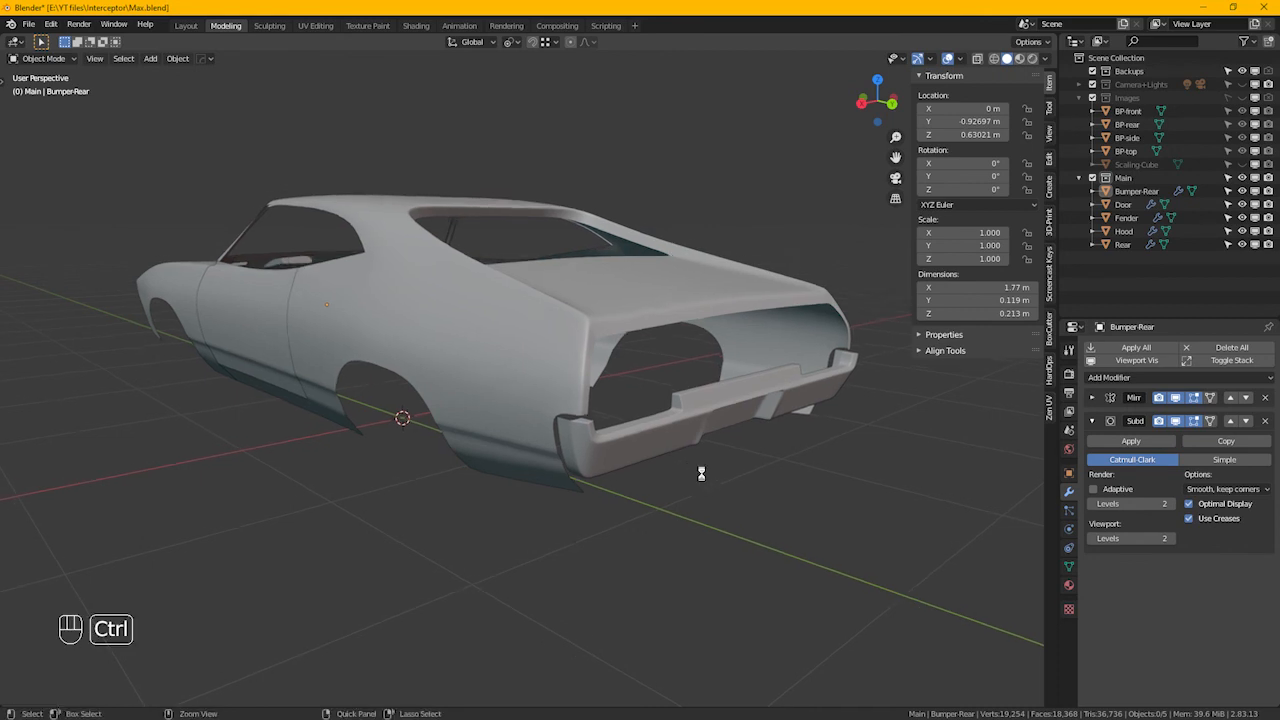
key("ctrl+s")
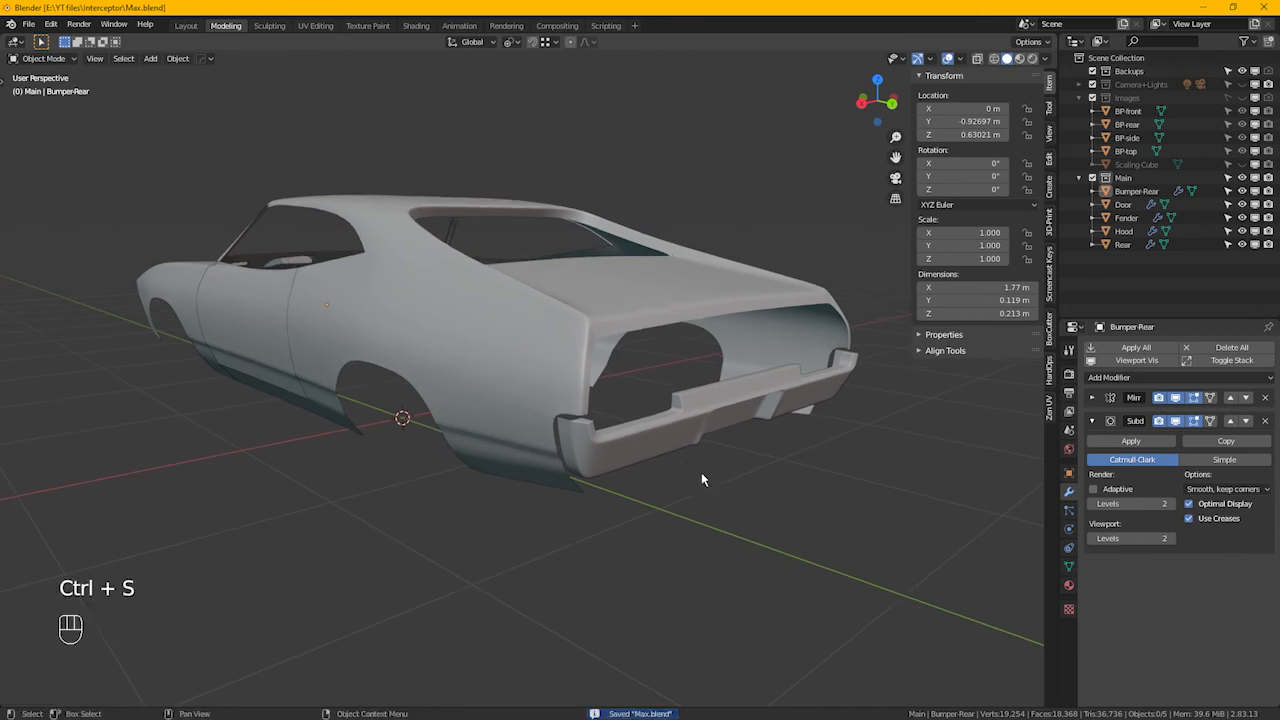